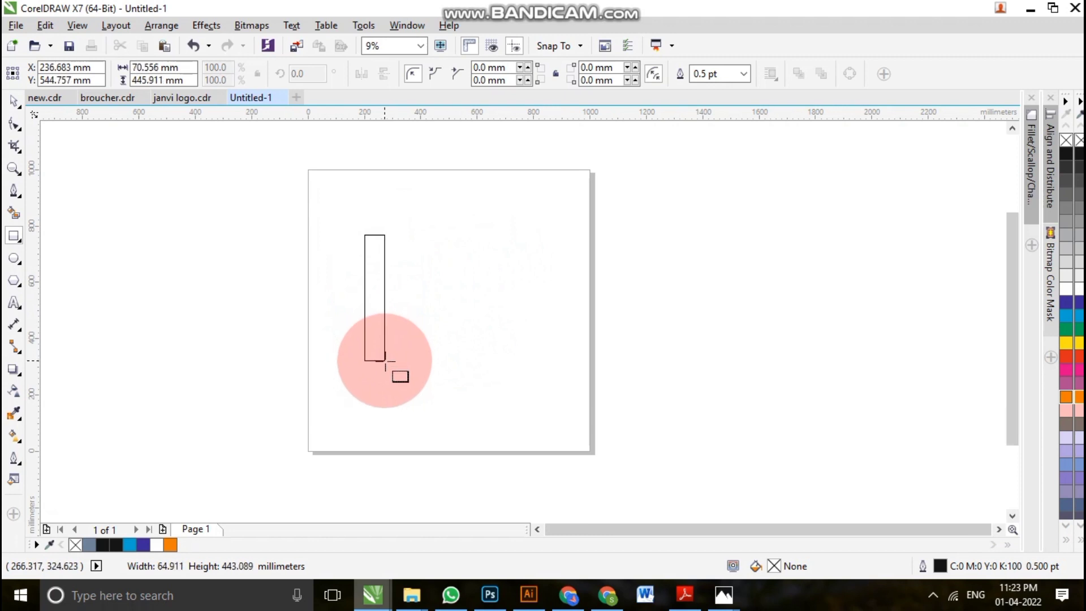
Stretch the tall rectangle downward to a height of about 515 mm and move it slightly up and left on the page.
scroll(356, 292, up, 2)
click(14, 103)
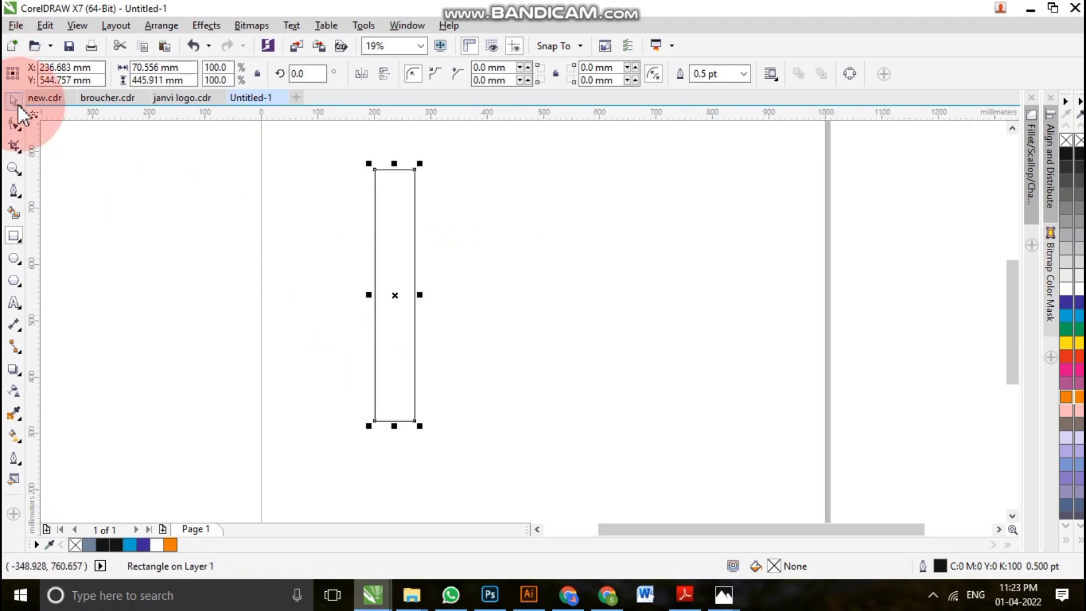
scroll(434, 290, down, 2)
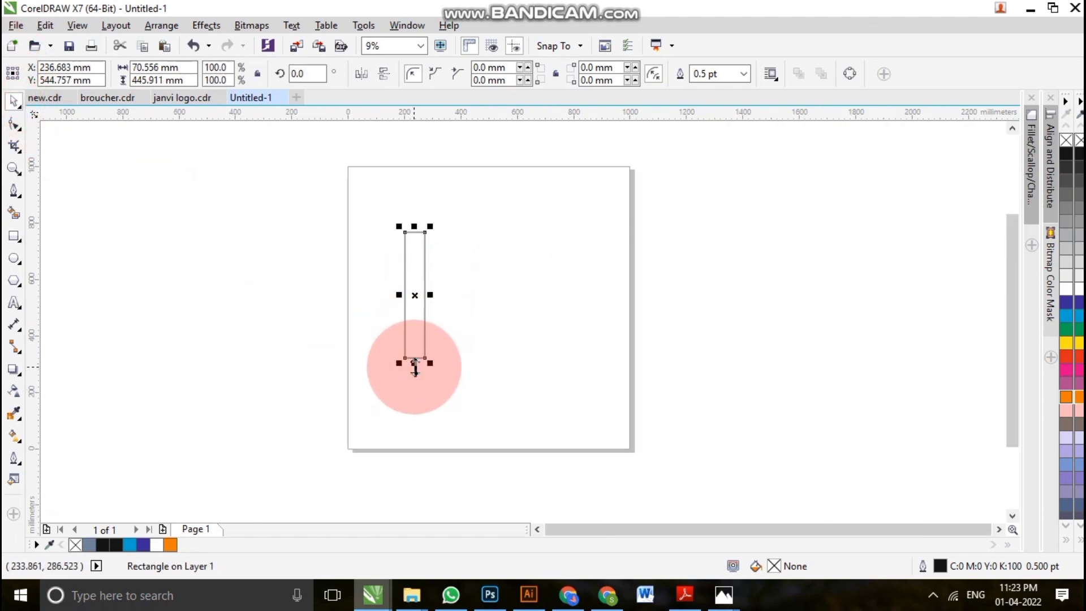
mouse_move(414, 366)
mouse_down()
mouse_move(429, 395)
mouse_move(425, 384)
mouse_up()
scroll(421, 248, up, 1)
click(419, 265)
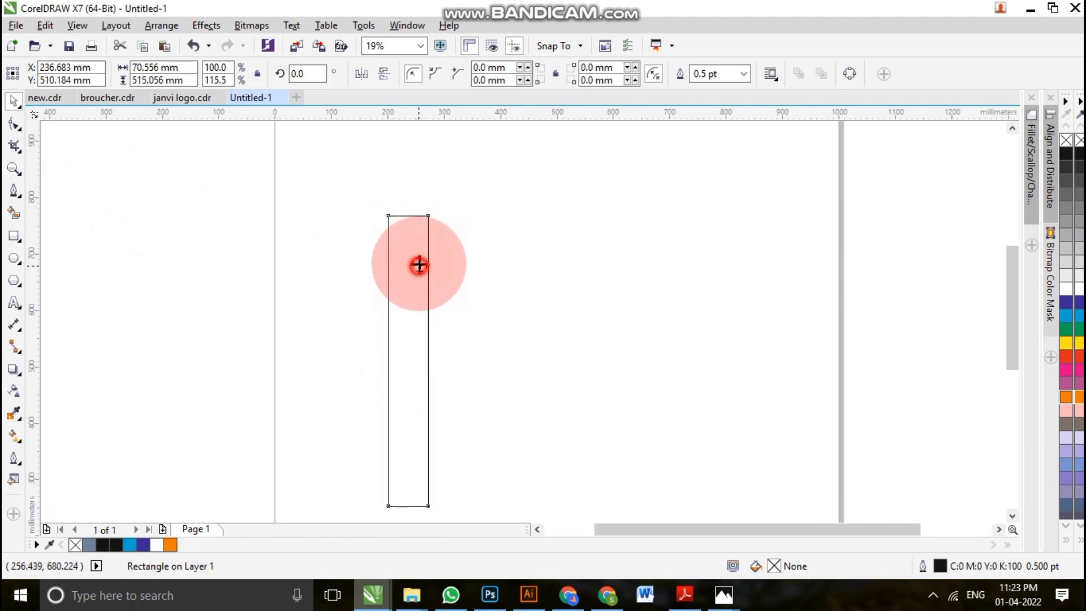
drag(419, 265, 414, 245)
scroll(434, 282, down, 2)
click(295, 276)
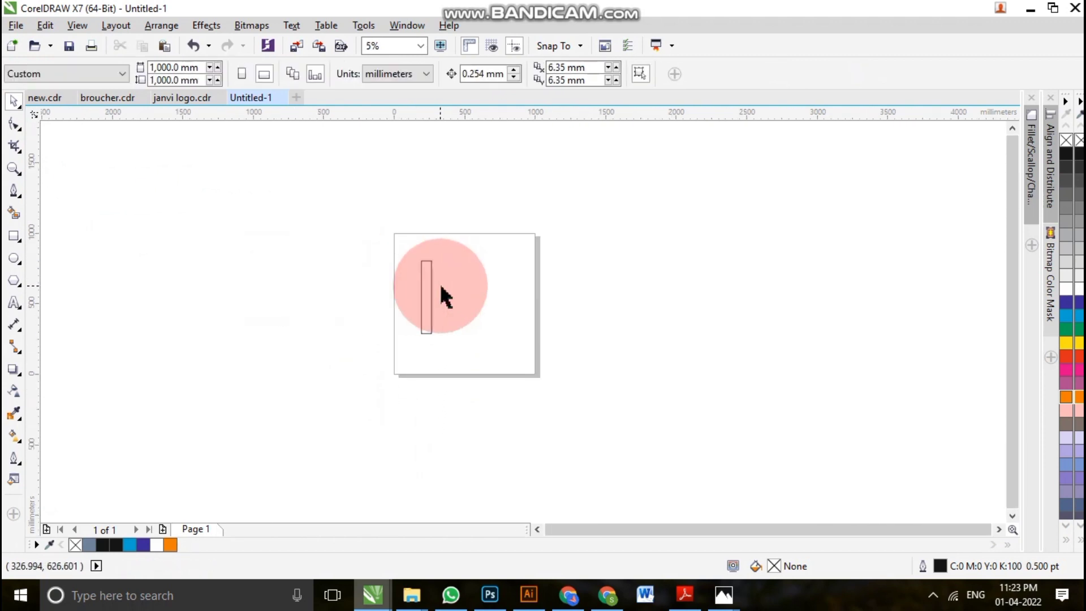
Duplicate the vertical bar about 294 mm to its right at the same height.
scroll(441, 288, up, 1)
click(411, 270)
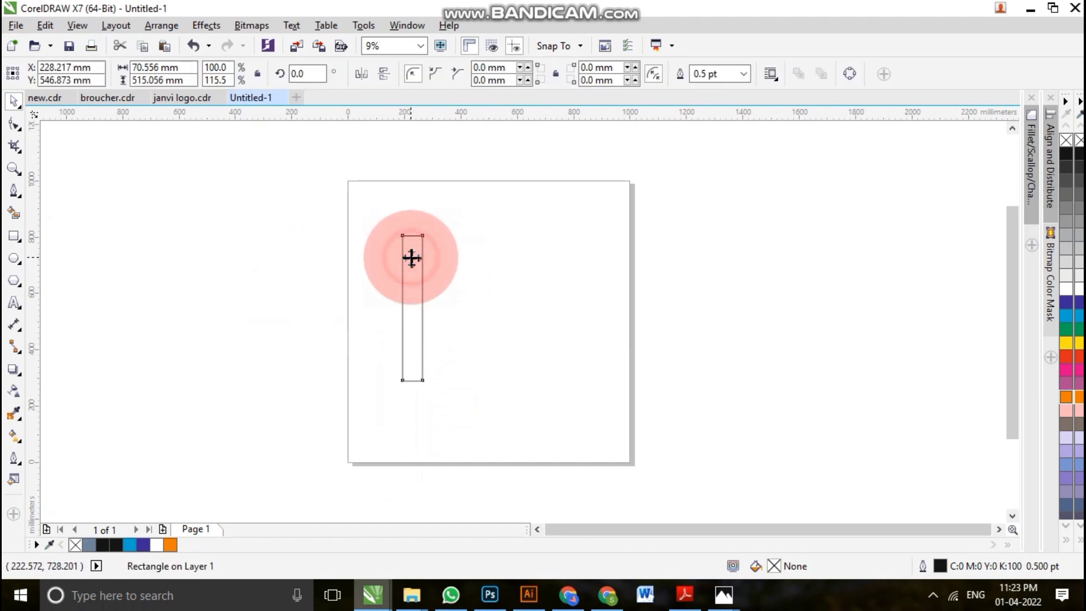
drag(411, 258, 495, 262)
right_click(494, 262)
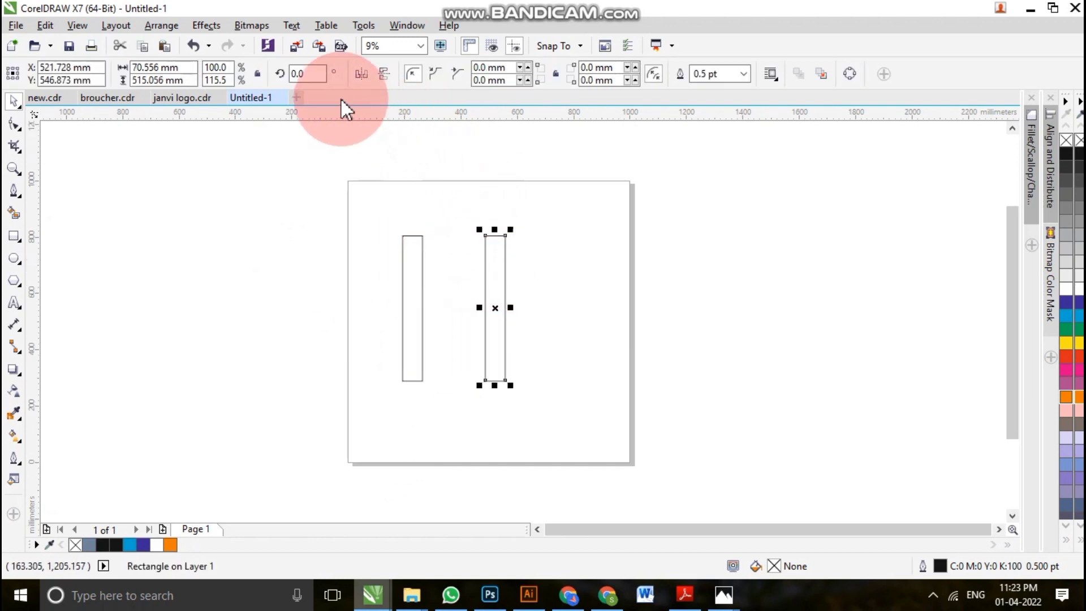
Rotate the duplicated bar 90 degrees so it lies horizontally.
click(307, 74)
text(90)
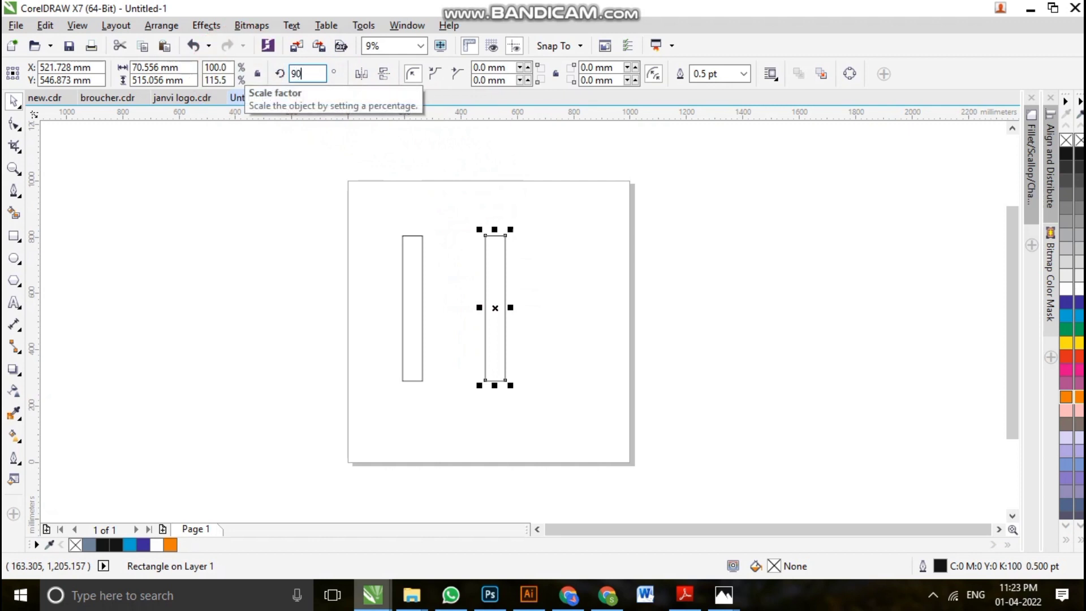
key(Return)
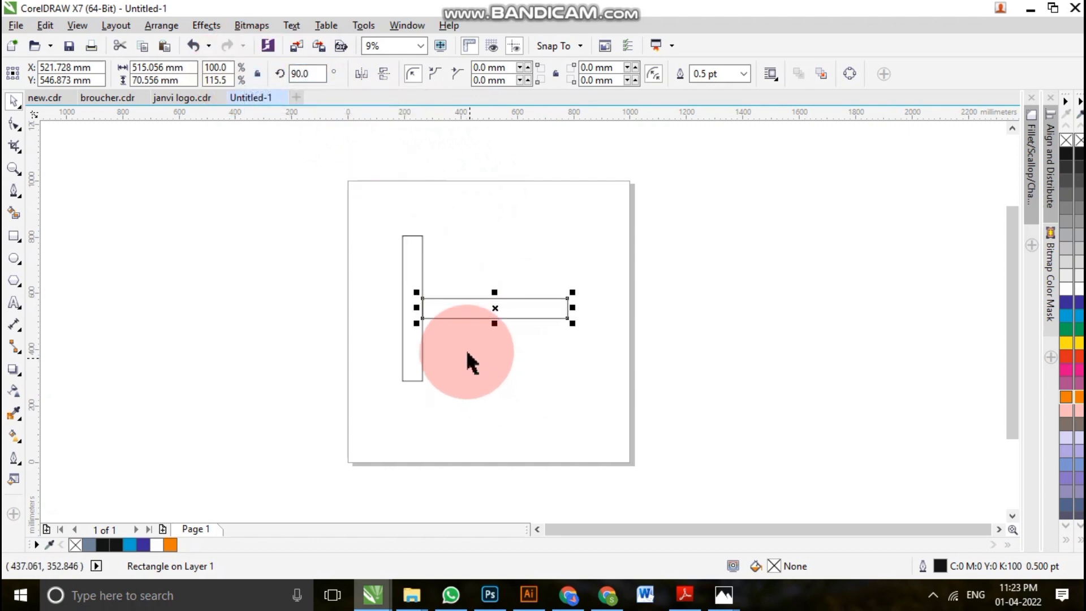
shift+click(416, 269)
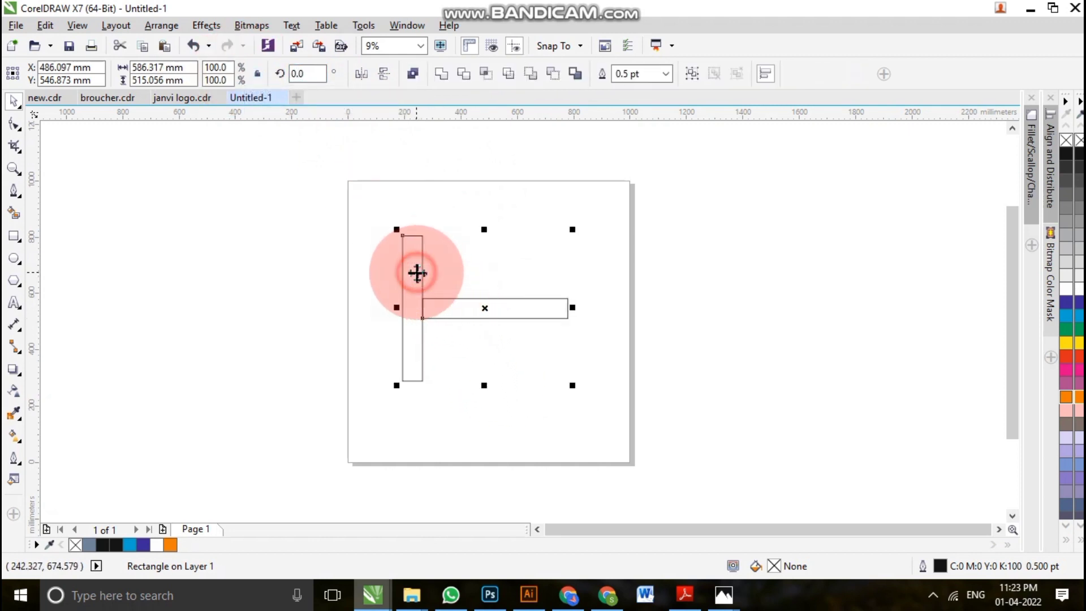
click(333, 329)
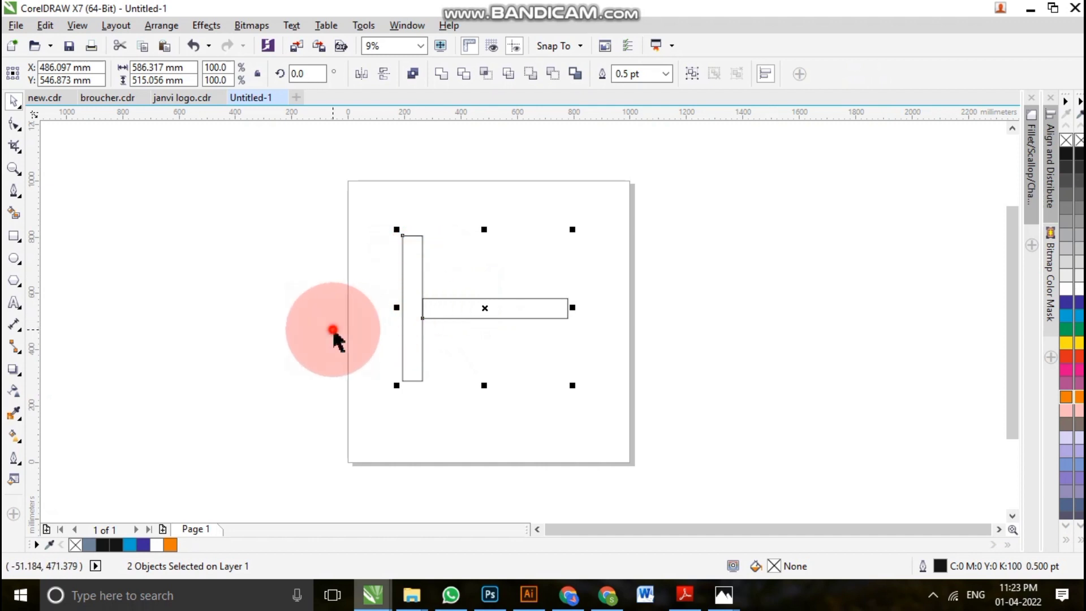
Snap the horizontal bar's lower-left corner onto the vertical bar's lower-left corner to form an L.
scroll(394, 343, up, 1)
click(492, 292)
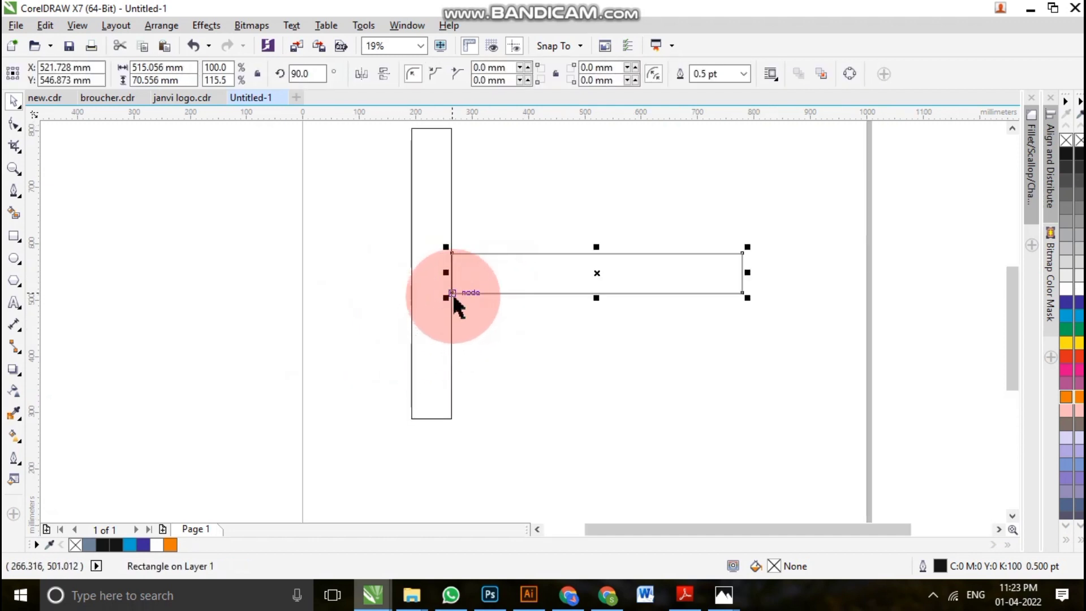
drag(453, 293, 411, 418)
key(Escape)
scroll(412, 417, down, 1)
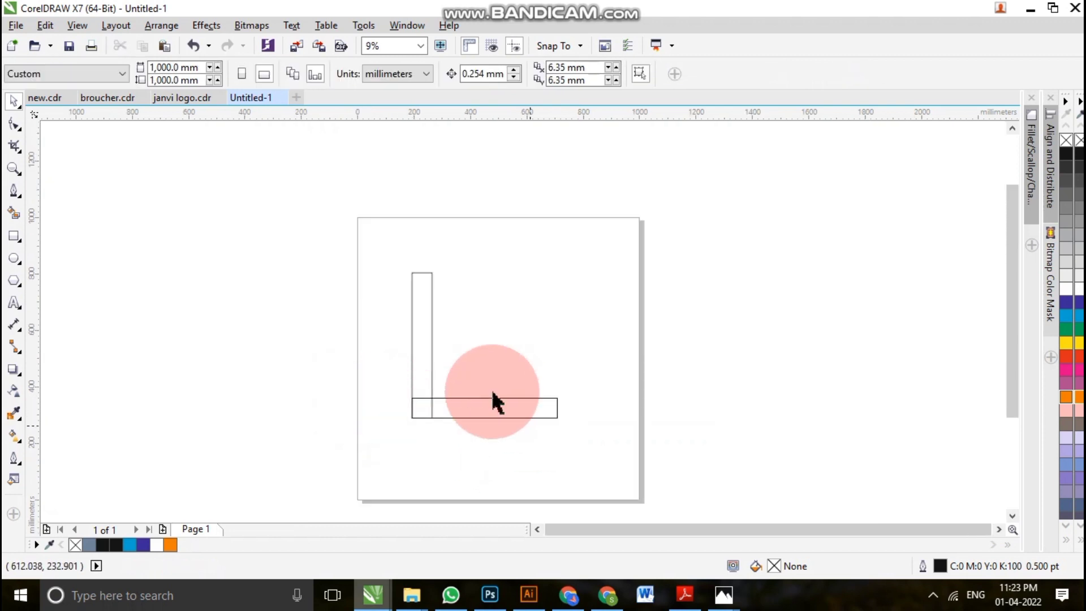
Stretch the horizontal bar's right end outward to a width of about 532 mm.
scroll(540, 418, up, 1)
click(534, 415)
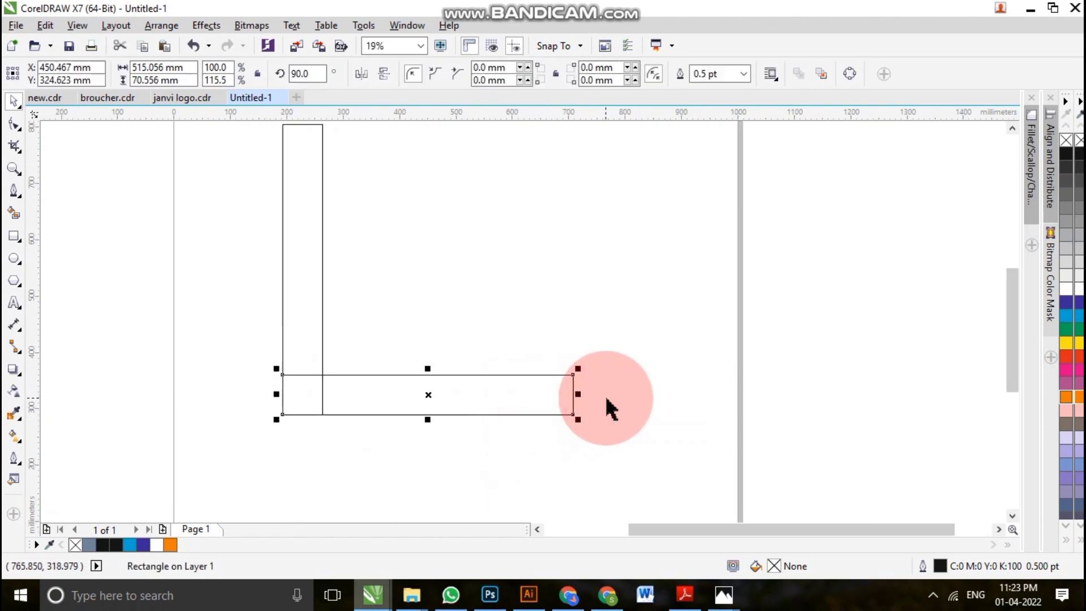
drag(582, 397, 592, 401)
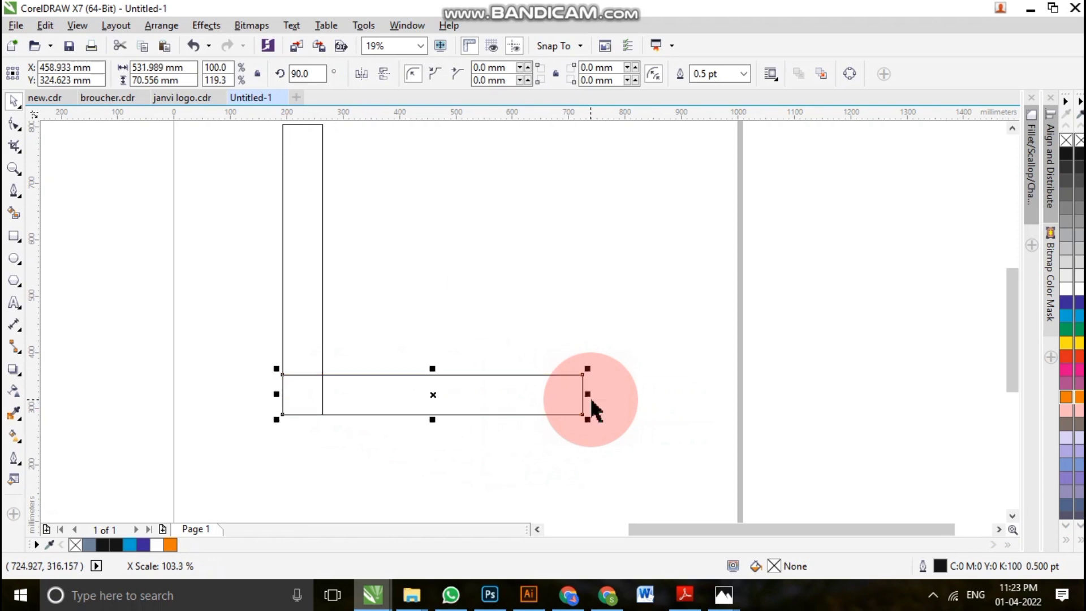
scroll(576, 403, down, 1)
click(311, 326)
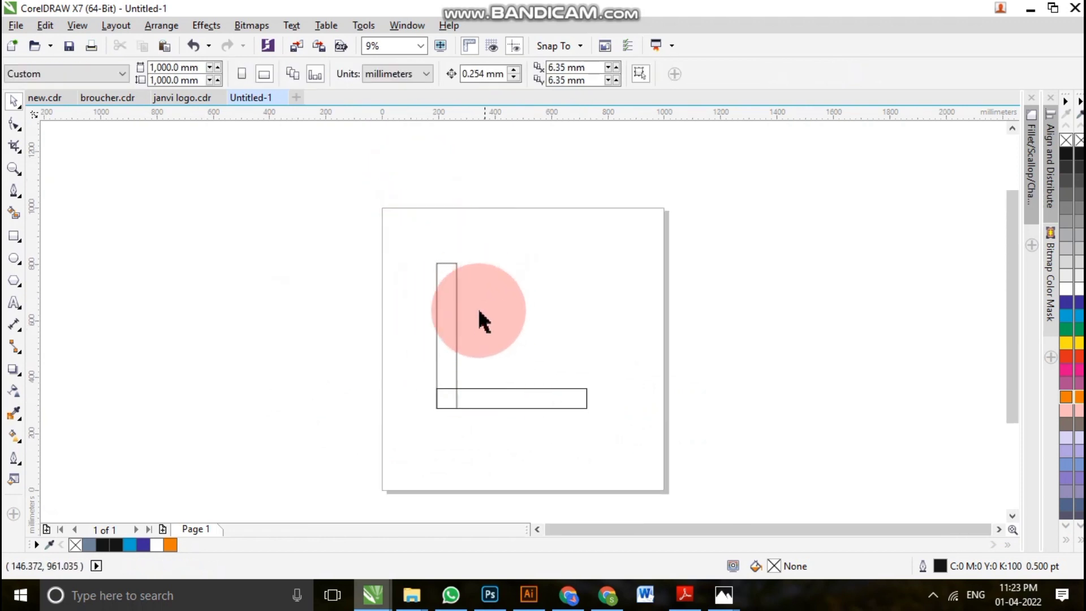
Duplicate the vertical bar in place and widen the copy to about 532 mm, up to the horizontal bar's right end.
scroll(477, 301, up, 1)
scroll(422, 287, down, 1)
click(422, 286)
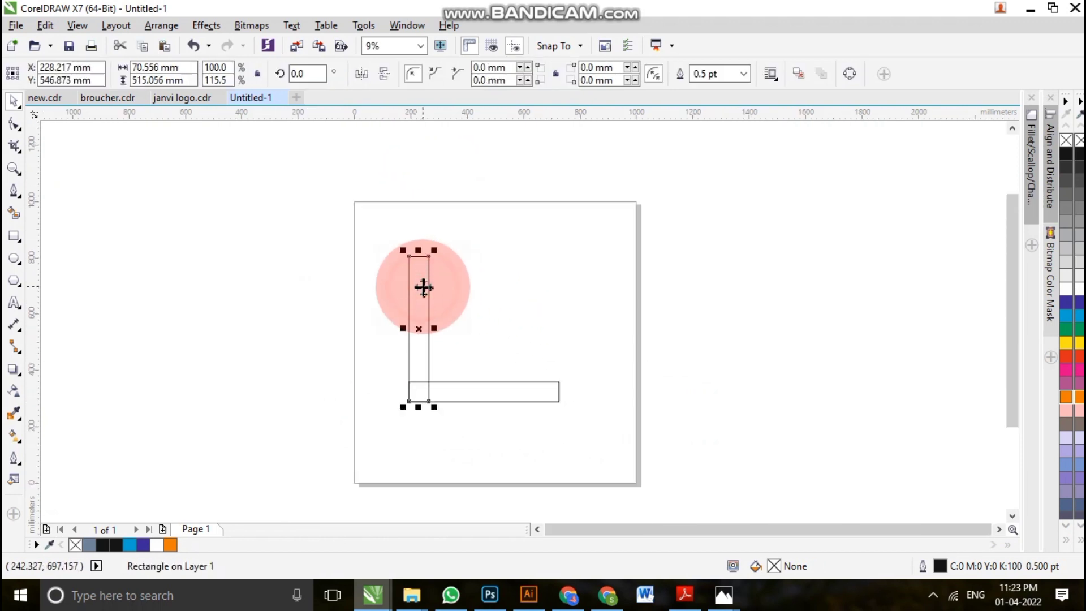
right_click(422, 286)
click(474, 302)
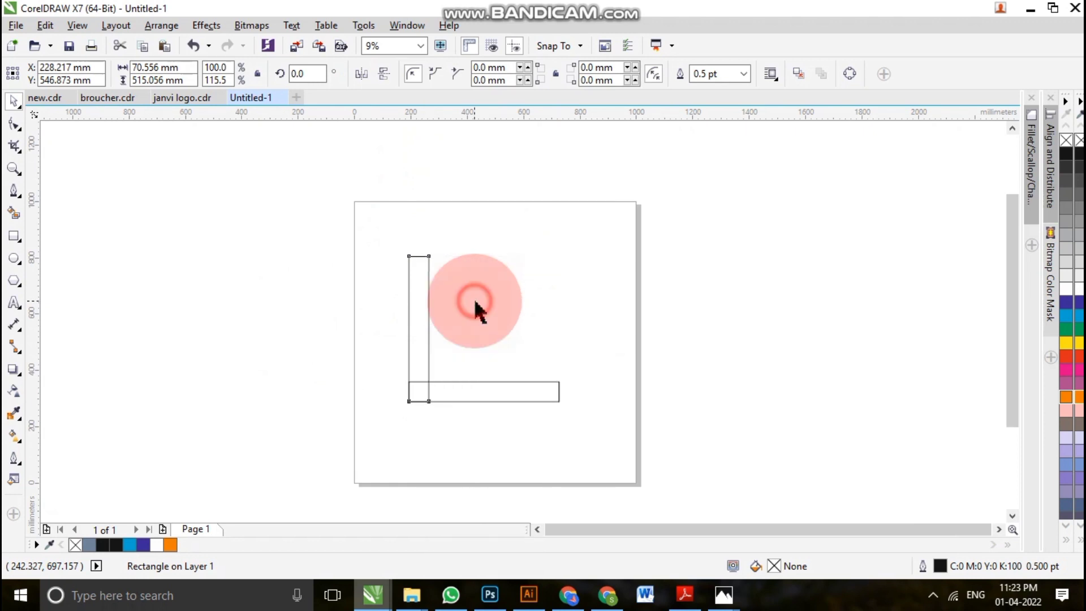
right_click(476, 308)
click(523, 405)
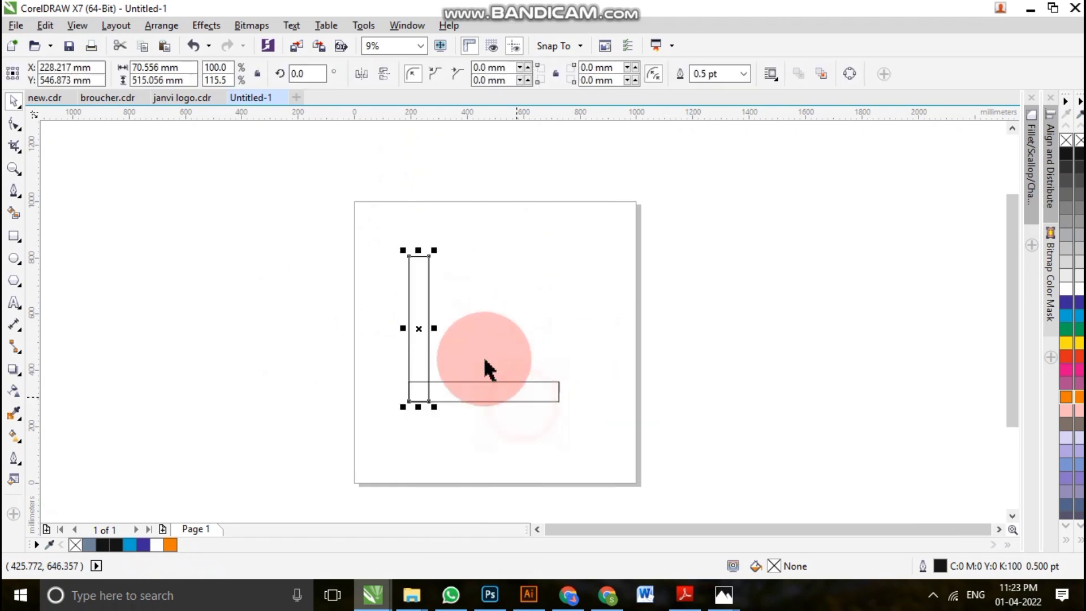
drag(433, 328, 560, 400)
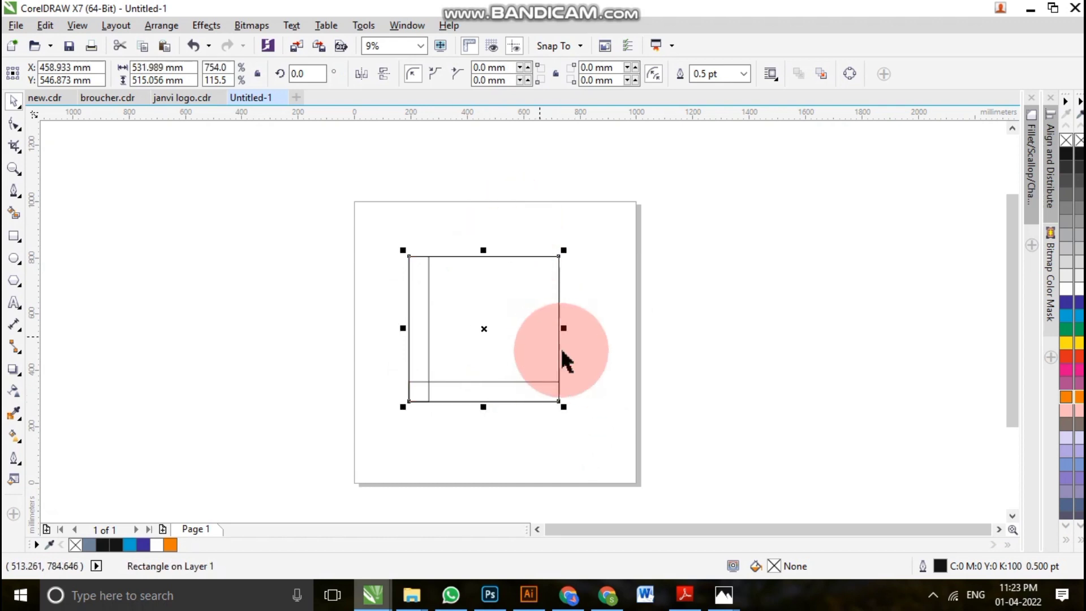
Round both right-hand corners of the large rectangle with the Shape tool to a radius of about 257.5 mm, forming a D outline.
click(13, 122)
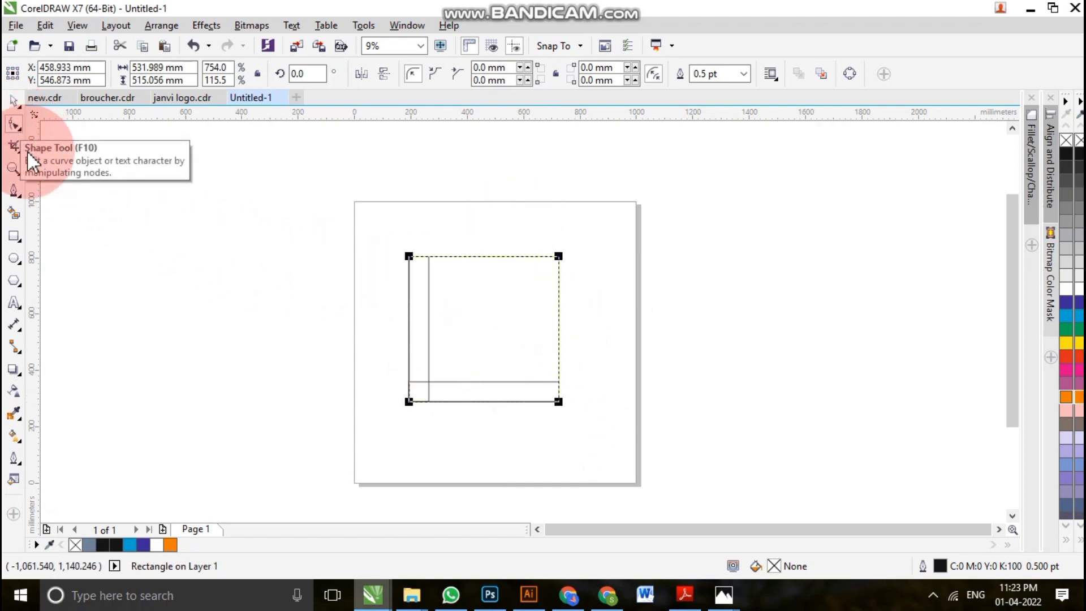
click(558, 257)
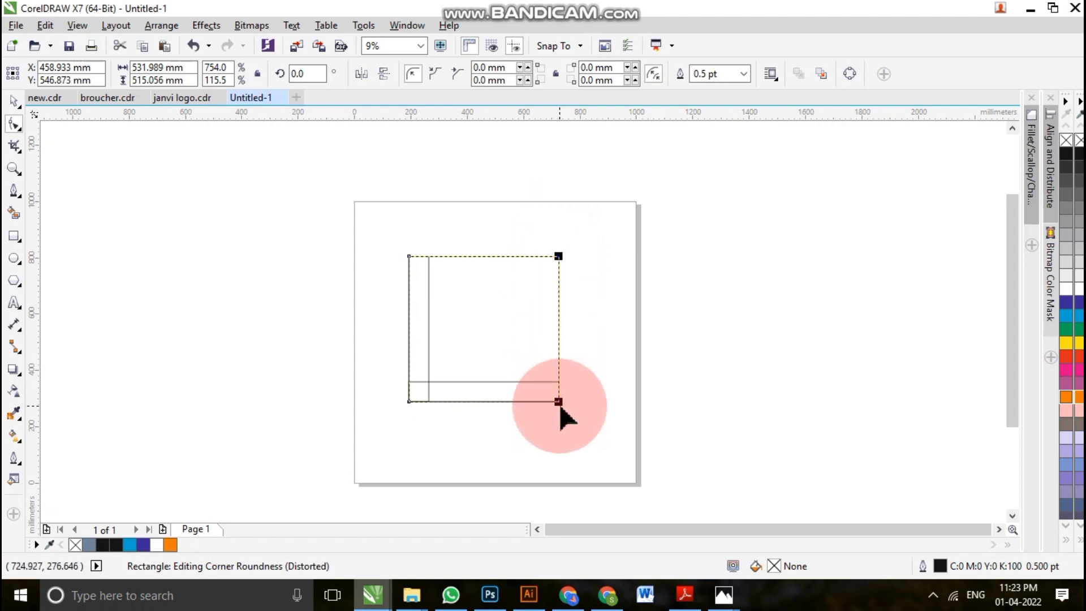
drag(558, 403, 26, 108)
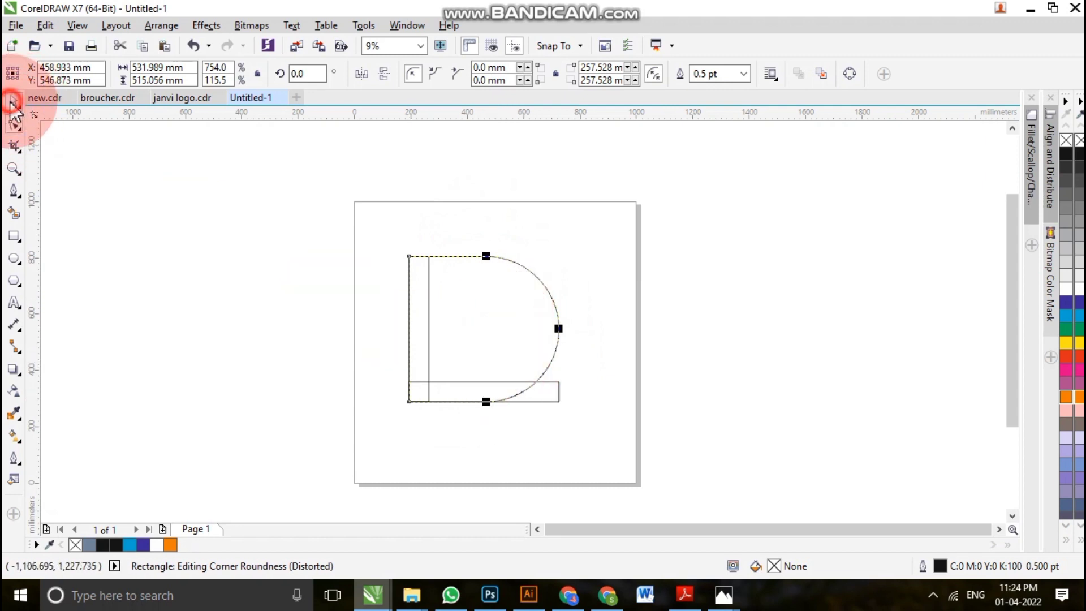
click(10, 102)
click(101, 242)
scroll(500, 401, up, 1)
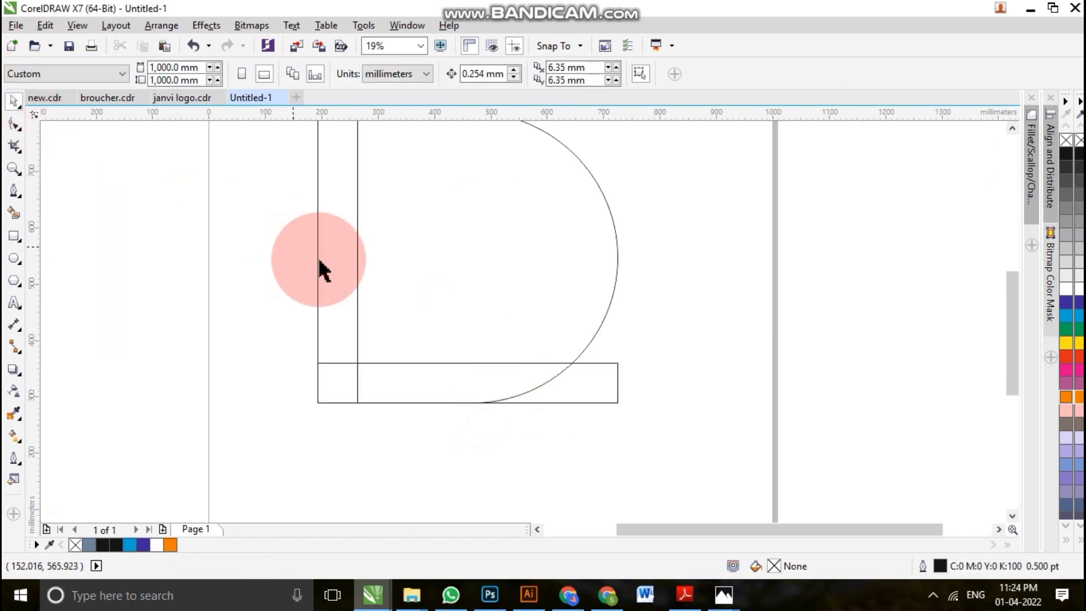
Round only the vertical bar's lower-left corner with the Shape tool to a radius of about 35.3 mm.
click(330, 266)
click(14, 123)
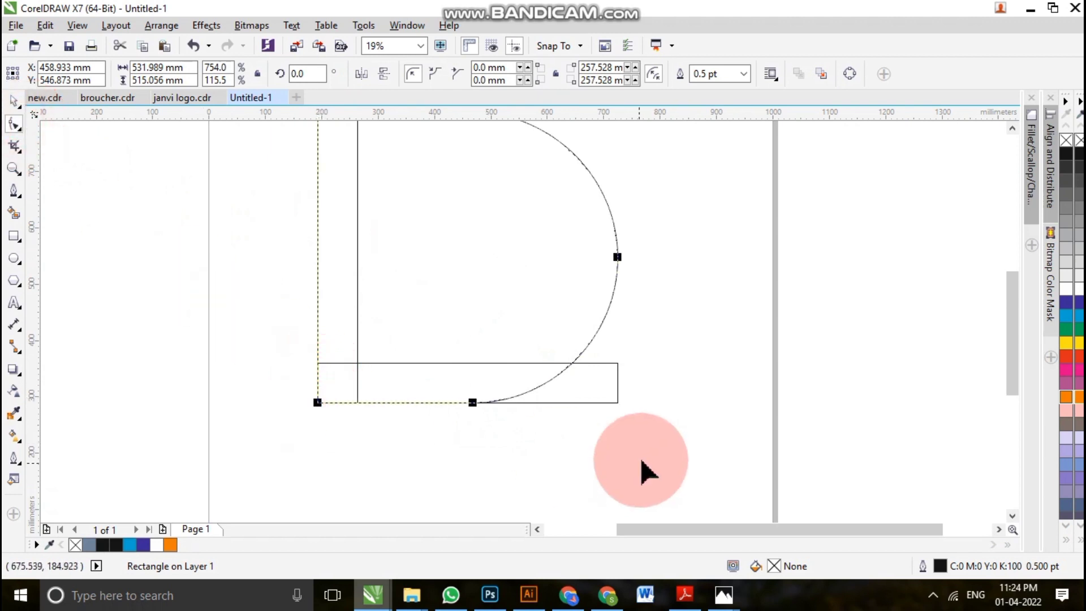
click(357, 292)
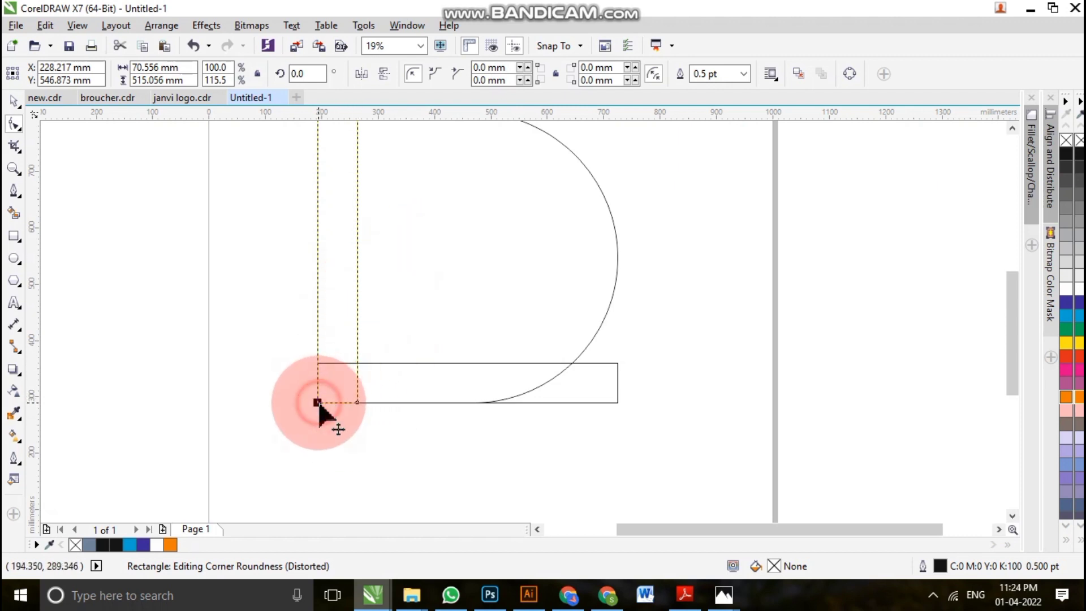
drag(318, 403, 398, 410)
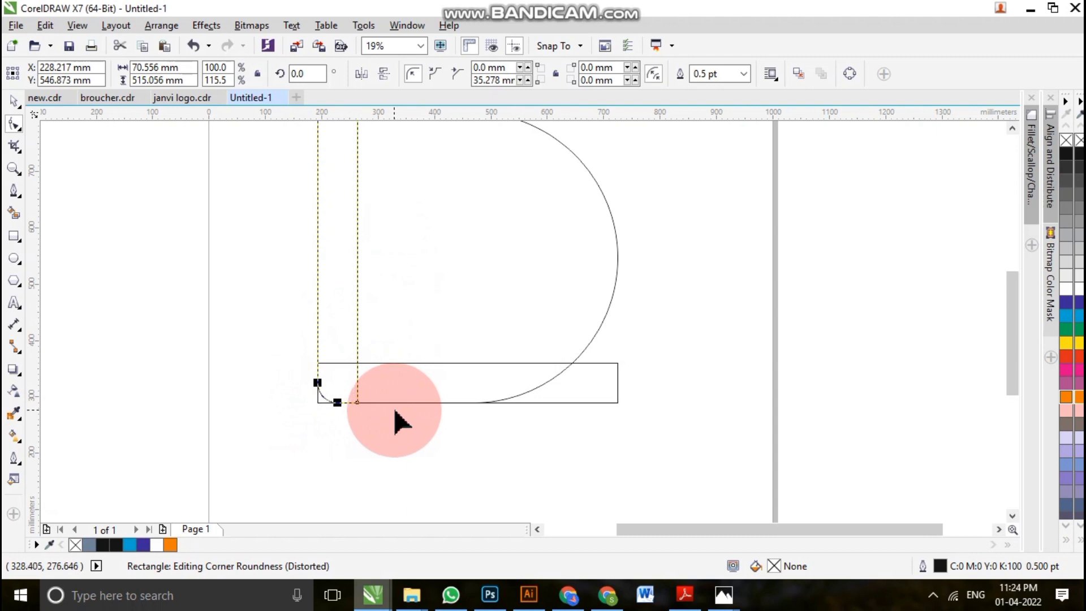
Round only the horizontal bar's lower-left corner to a radius of about 35.3 mm.
click(614, 403)
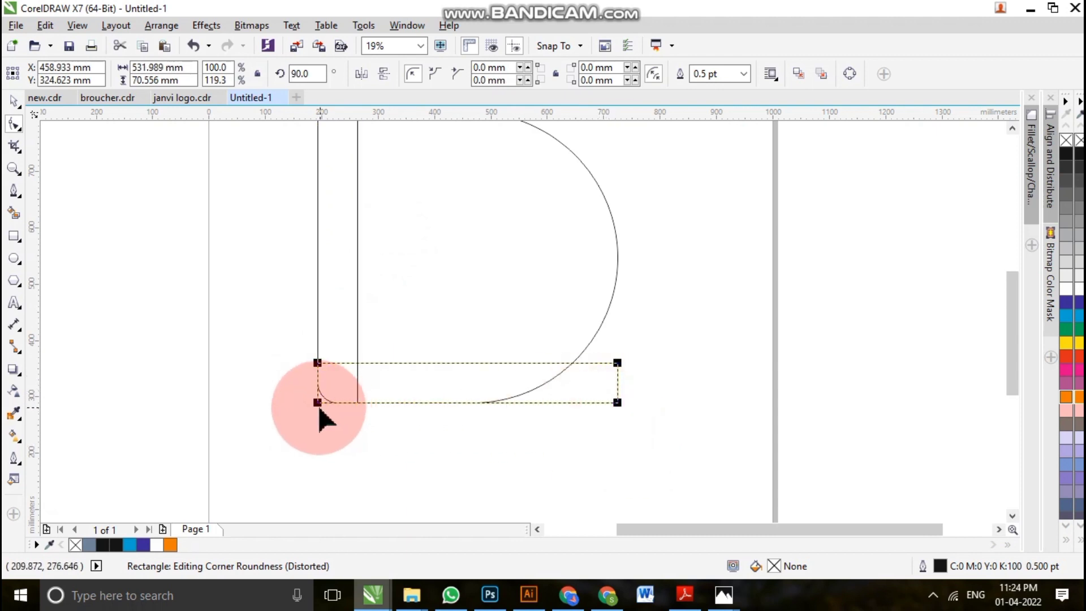
drag(318, 403, 353, 429)
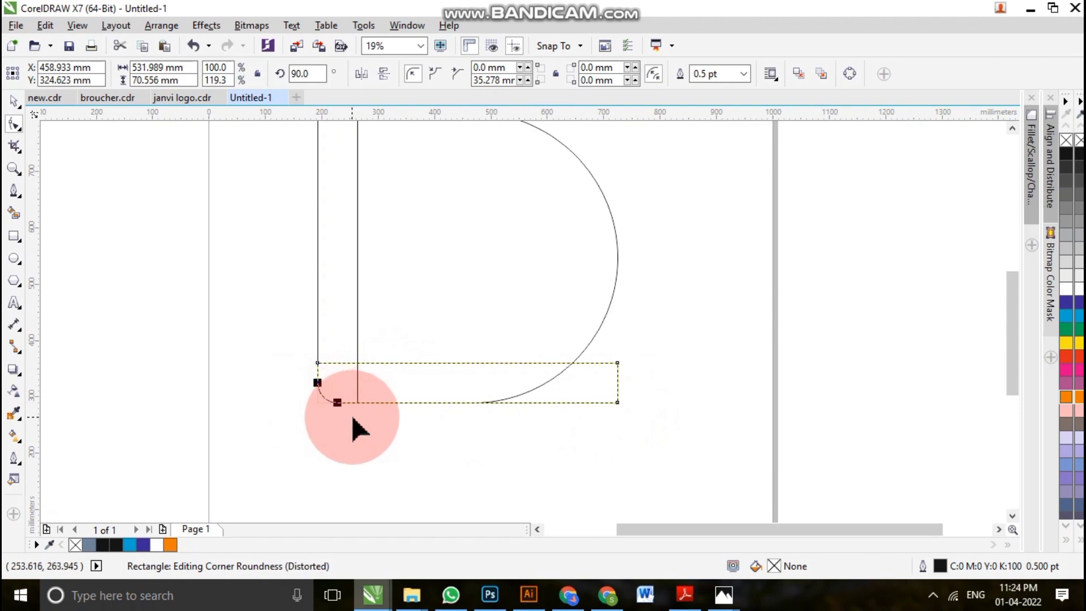
scroll(327, 401, up, 2)
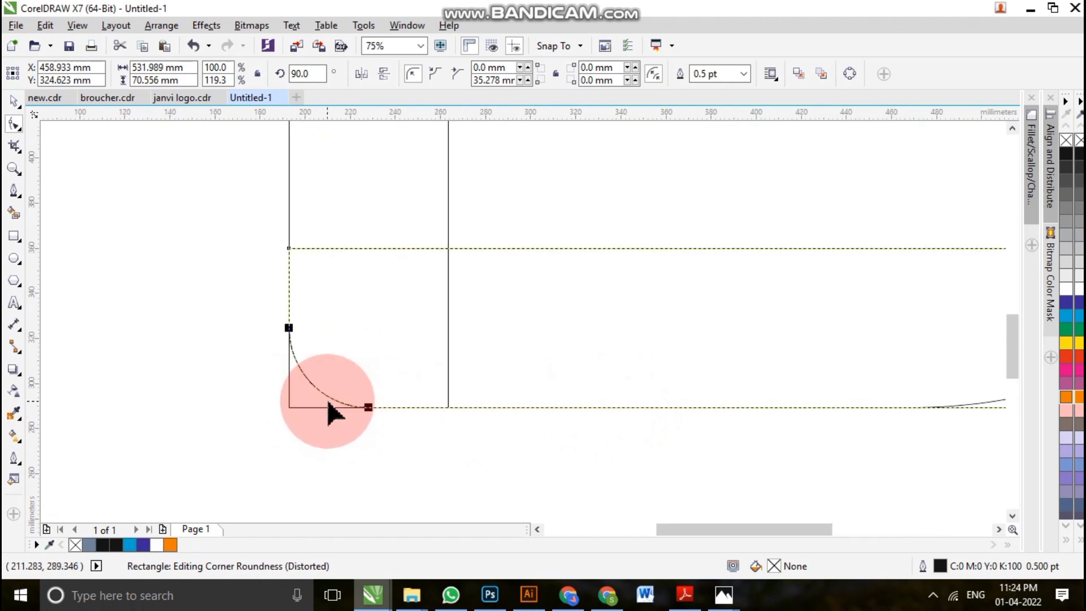
scroll(333, 413, down, 1)
scroll(328, 405, down, 1)
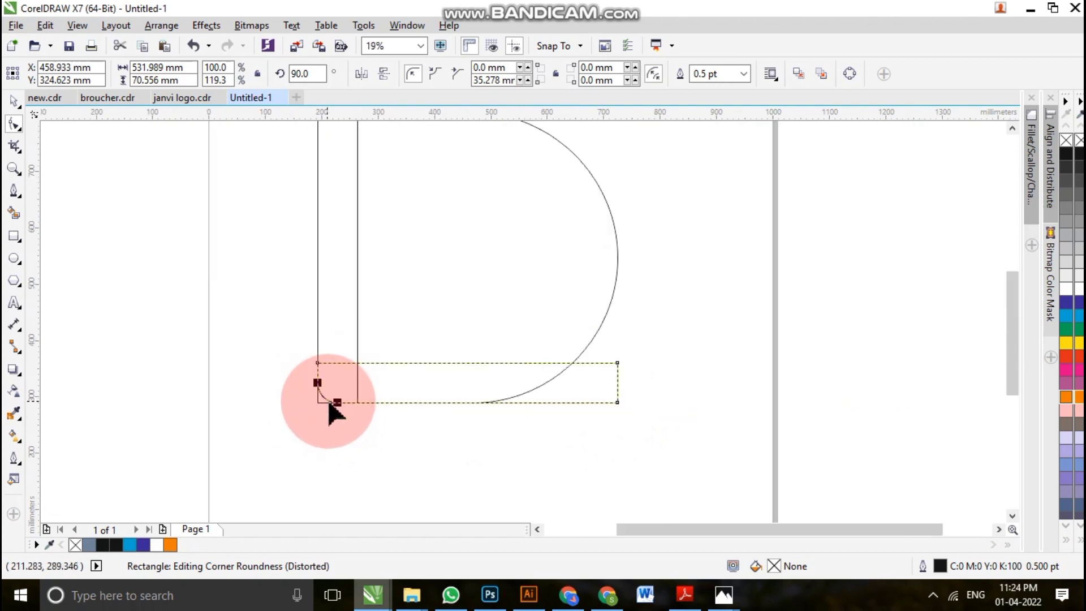
Round the D outline's lower-left corner to a radius of about 34.9 mm, matching the curve of the two bars.
click(358, 348)
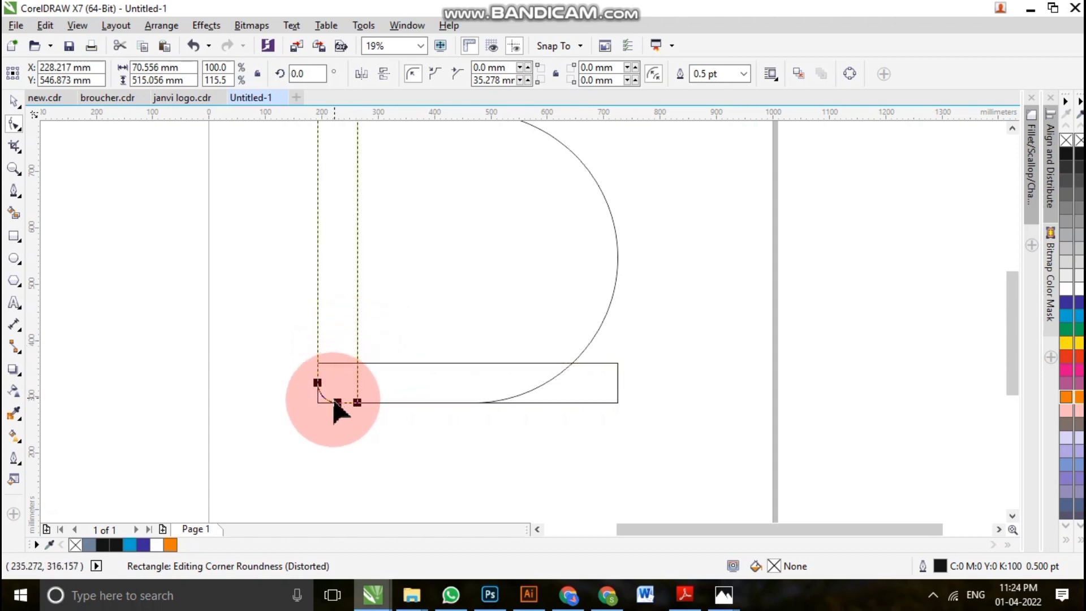
scroll(335, 408, up, 2)
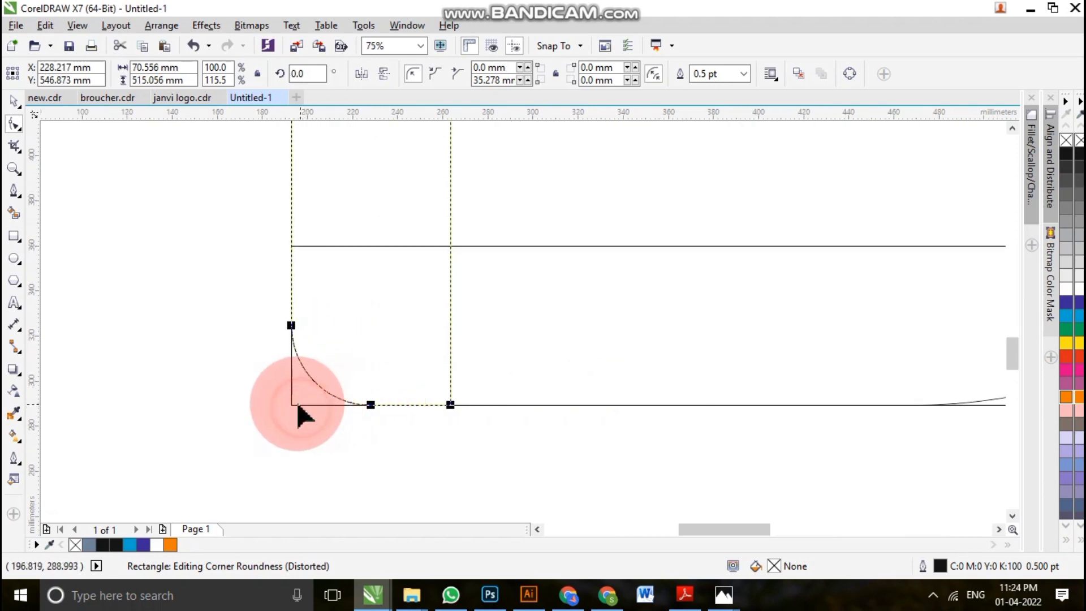
click(298, 407)
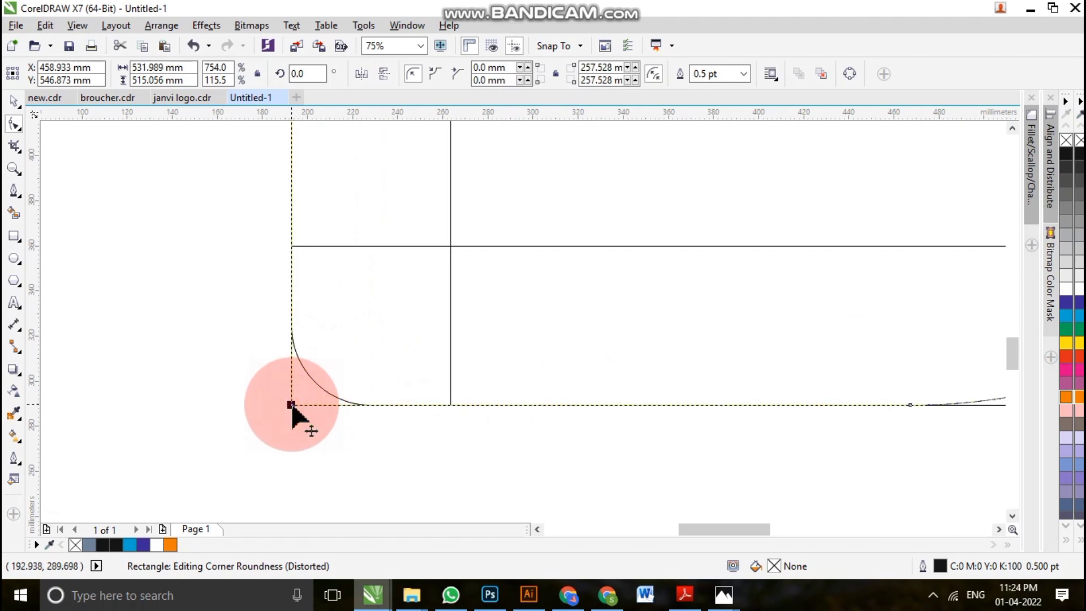
drag(292, 406, 379, 438)
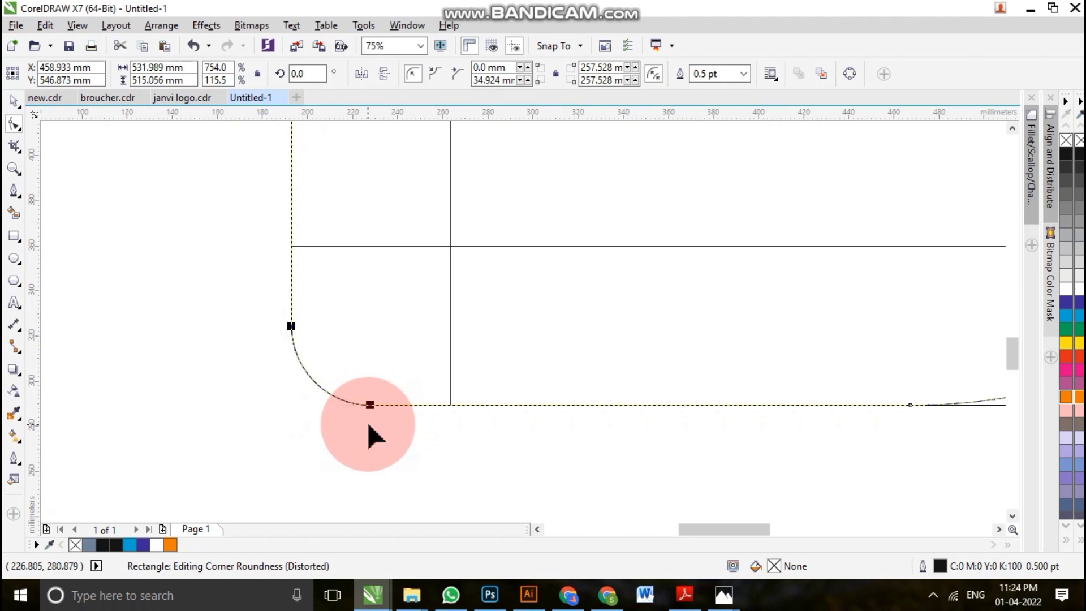
scroll(369, 430, down, 8)
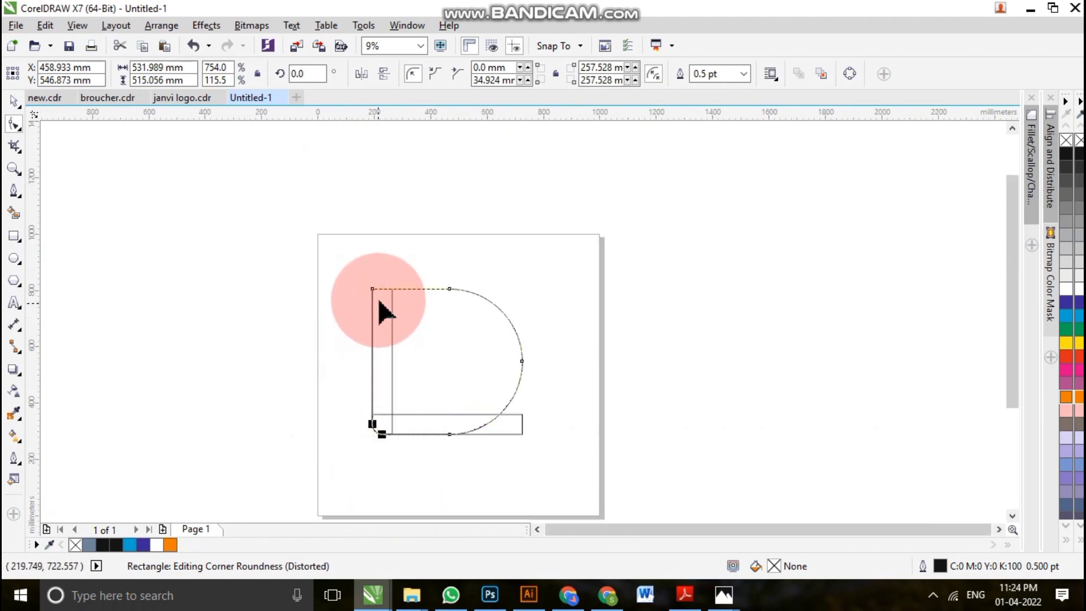
Round both upper corners of the vertical bar with the Shape tool to a radius of about 35.3 mm.
scroll(384, 311, up, 2)
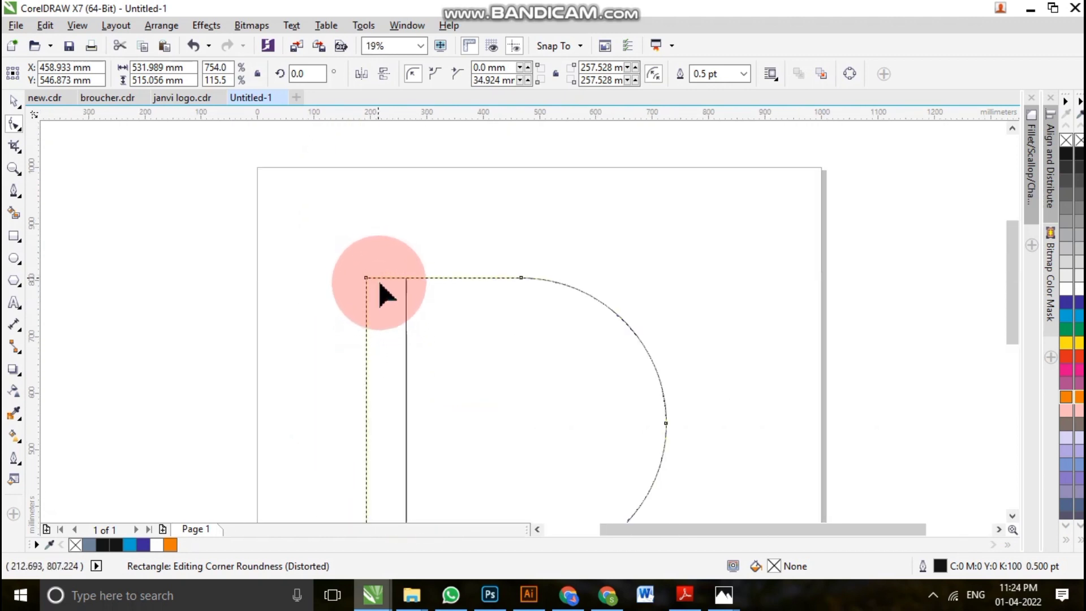
click(406, 301)
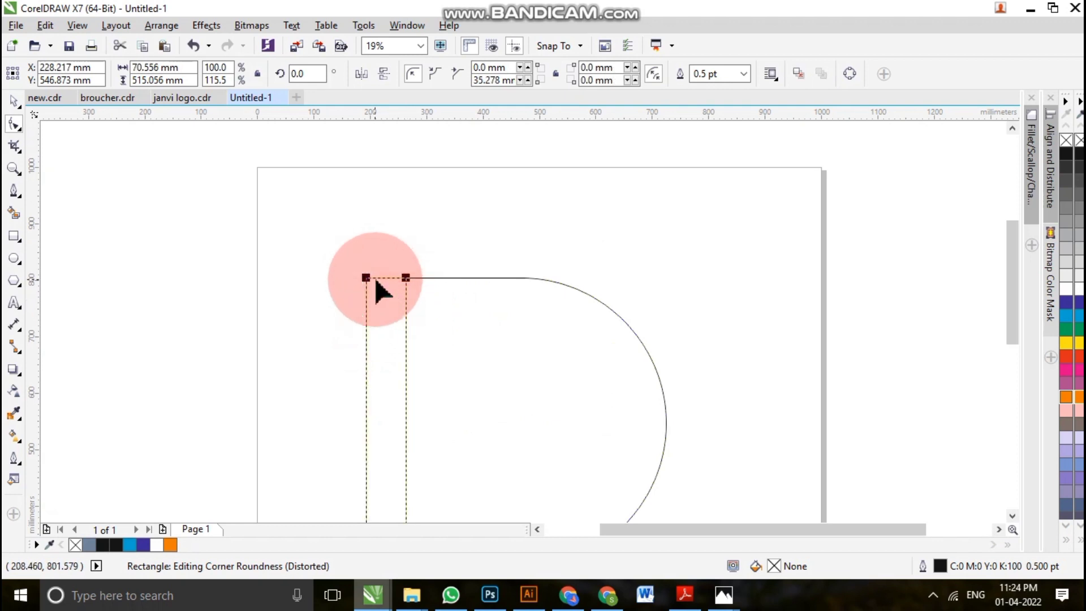
scroll(376, 285, up, 2)
drag(356, 276, 419, 288)
scroll(418, 302, down, 3)
scroll(428, 278, up, 3)
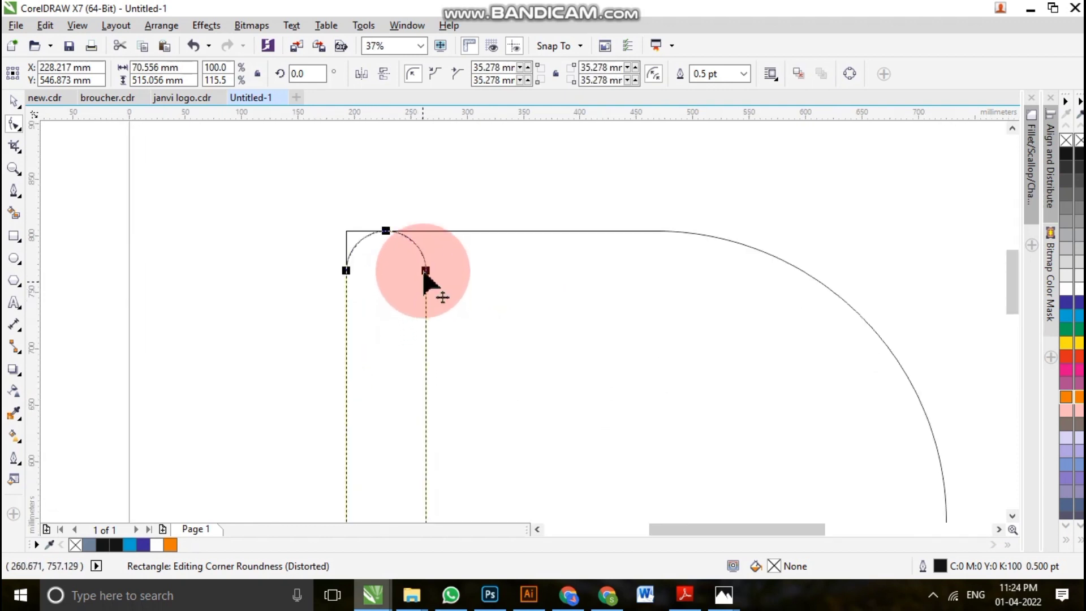
Round the D outline's upper-left corner to a radius of about 35.3 mm, following the vertical bar's rounded end.
click(430, 232)
click(346, 231)
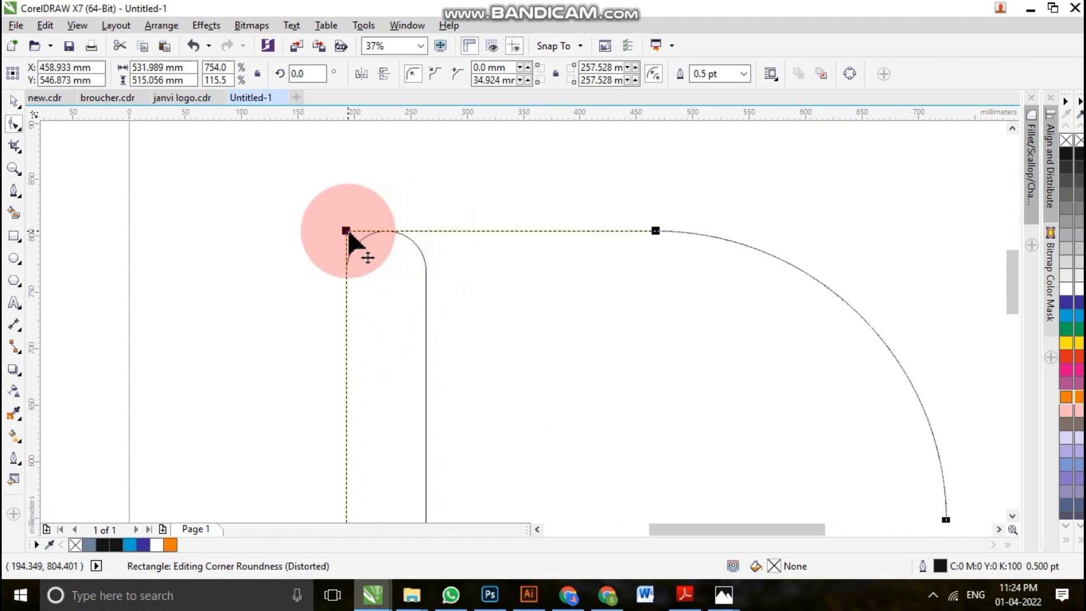
drag(346, 232, 390, 251)
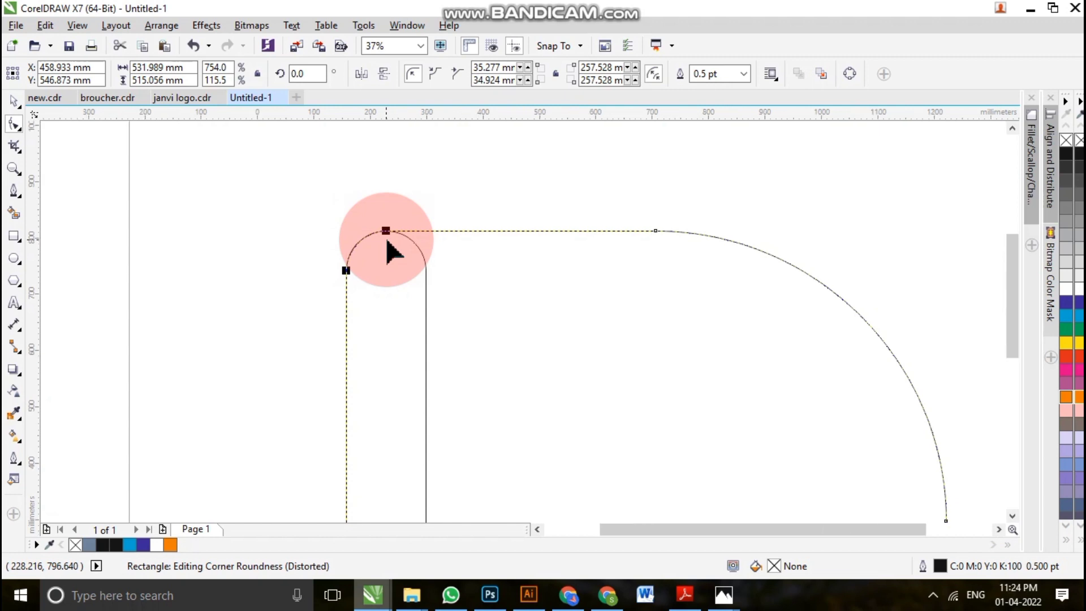
scroll(389, 249, down, 4)
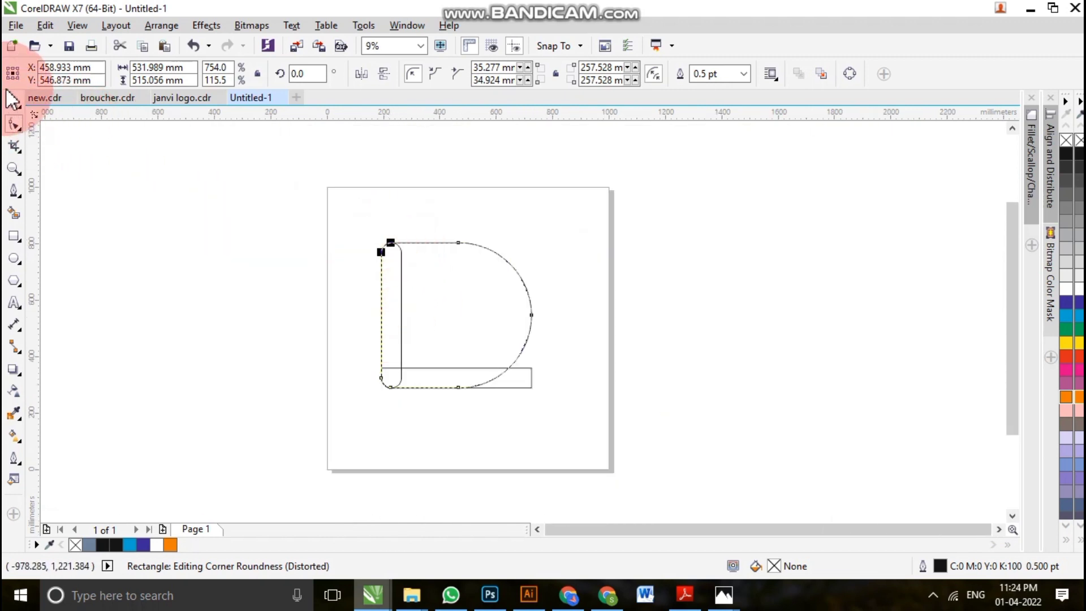
click(479, 310)
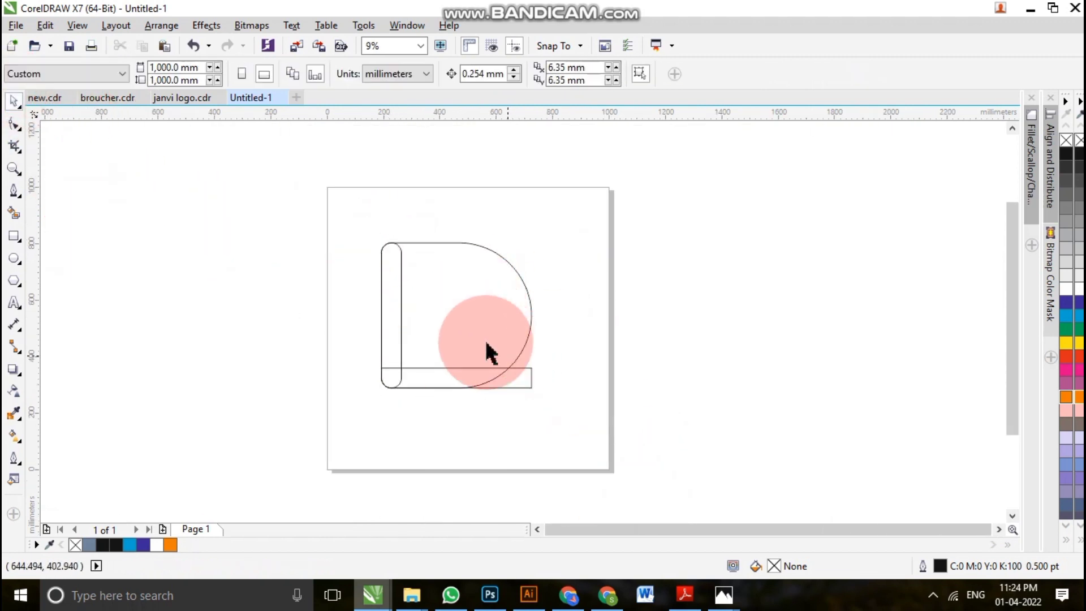
scroll(481, 338, up, 1)
scroll(485, 325, down, 1)
Add a one-step inward contour to the D outline with an offset of about 71.3 mm, reaching the vertical bar's inner edge.
click(490, 304)
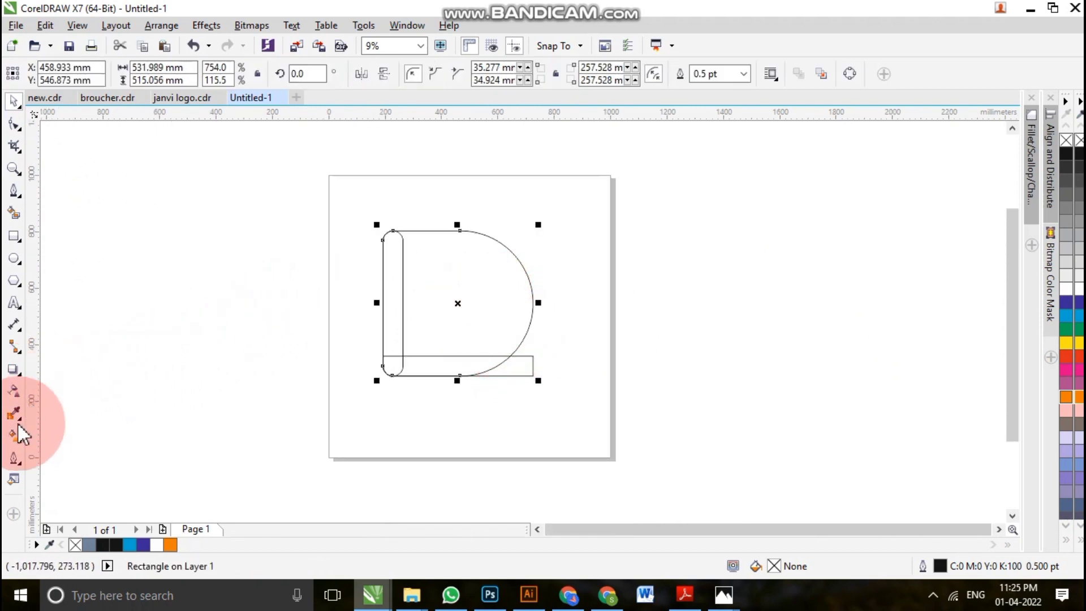
click(16, 368)
click(62, 386)
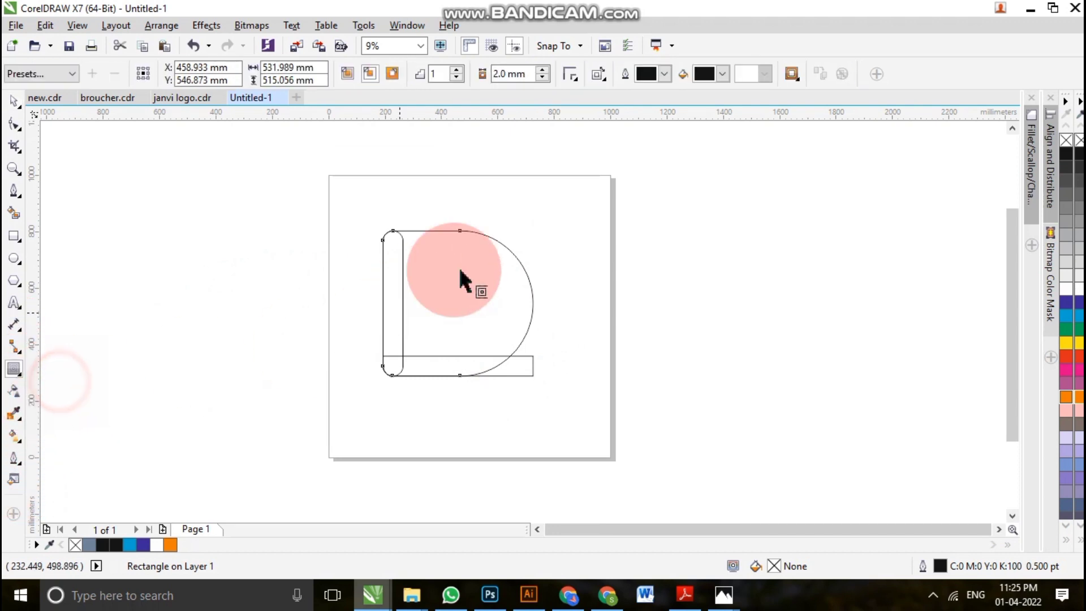
scroll(460, 272, up, 2)
drag(456, 201, 456, 241)
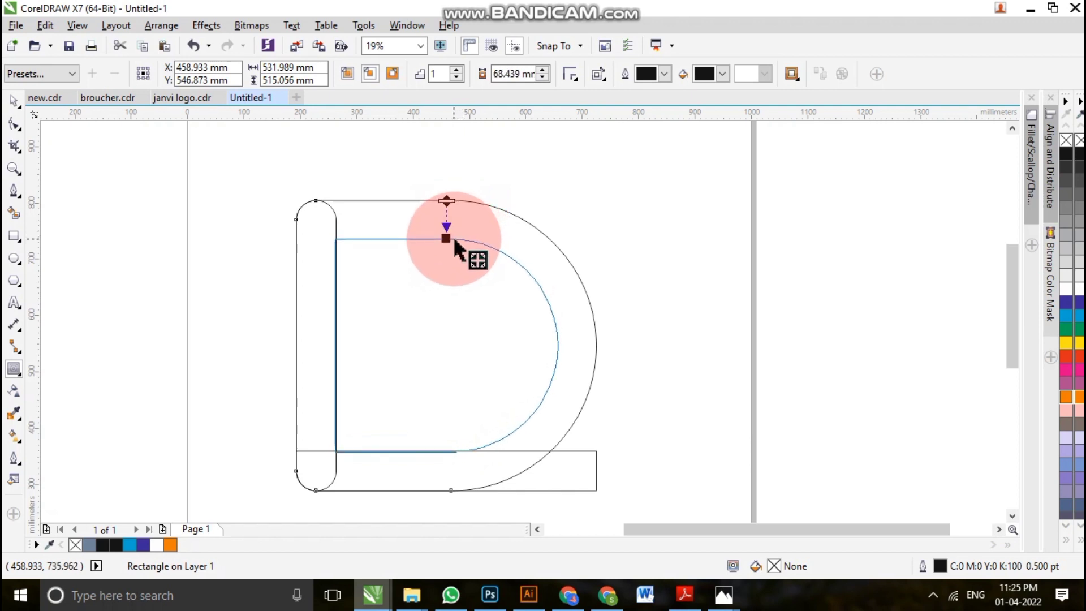
drag(456, 249, 452, 241)
scroll(450, 241, down, 2)
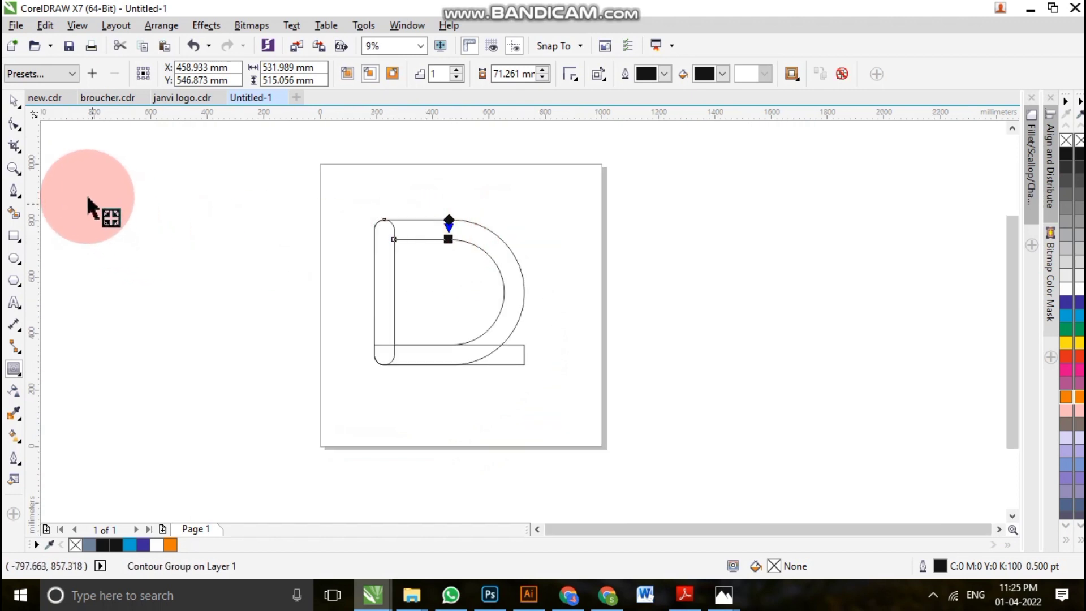
click(161, 237)
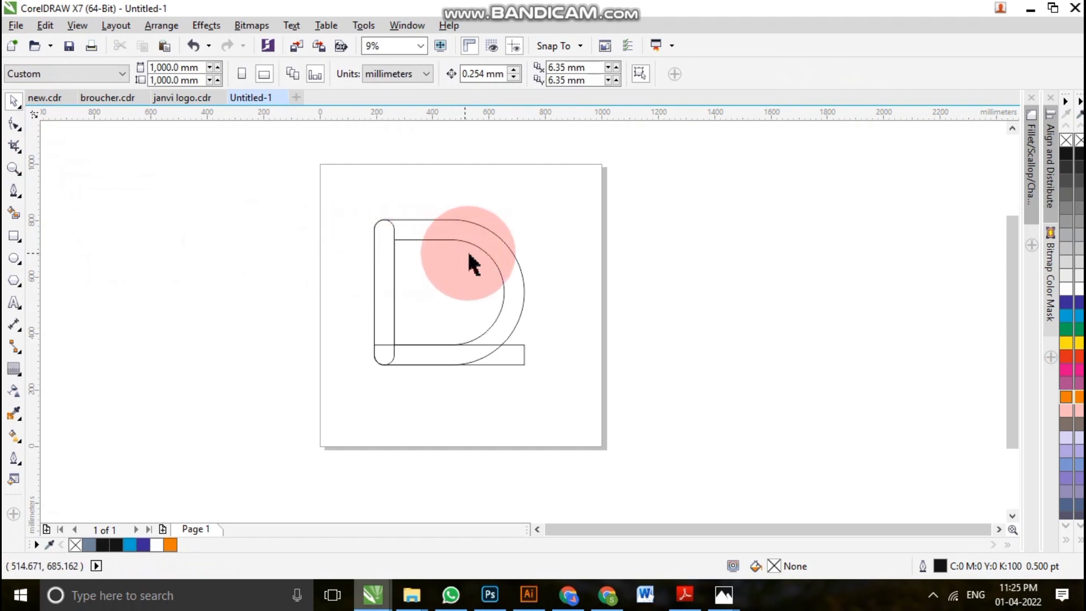
Draw a rectangle about 370 by 267 mm from the vertical bar's outer edge across the upper part of the D.
scroll(467, 250, up, 2)
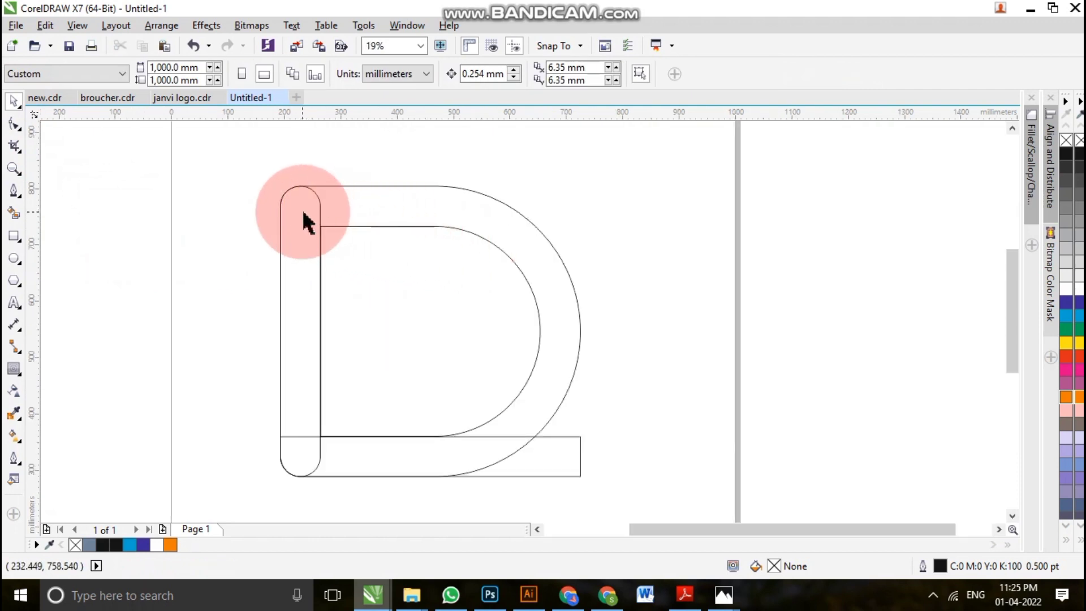
click(15, 236)
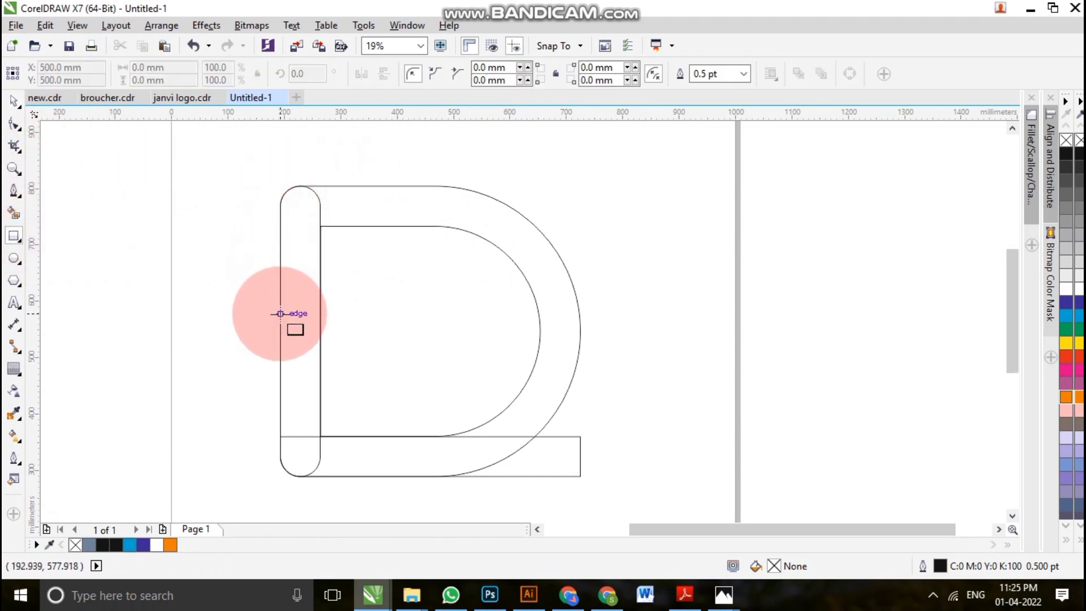
drag(282, 313, 474, 174)
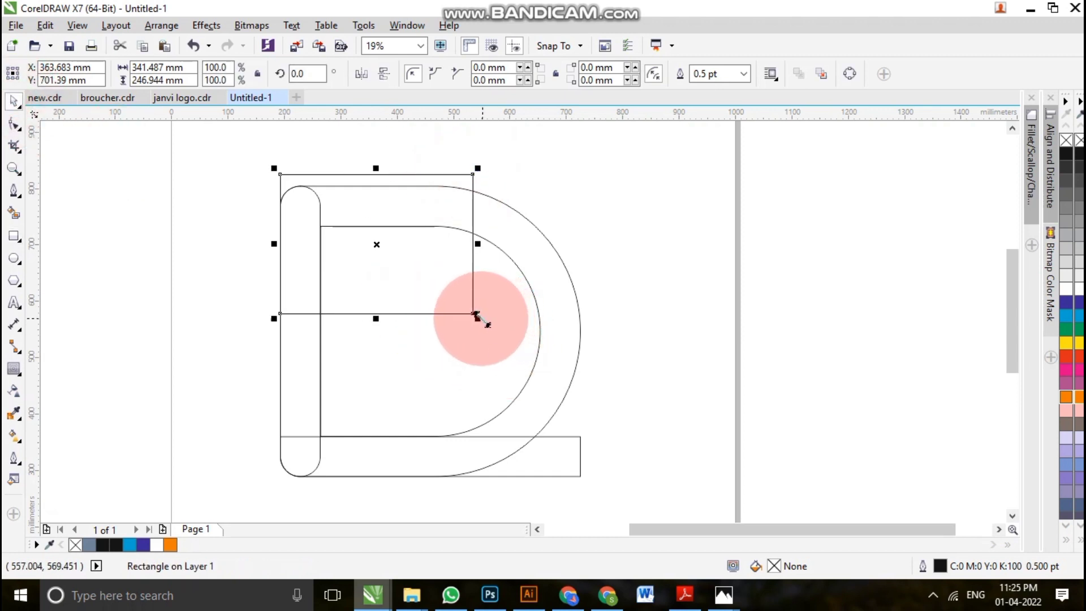
drag(478, 319, 494, 329)
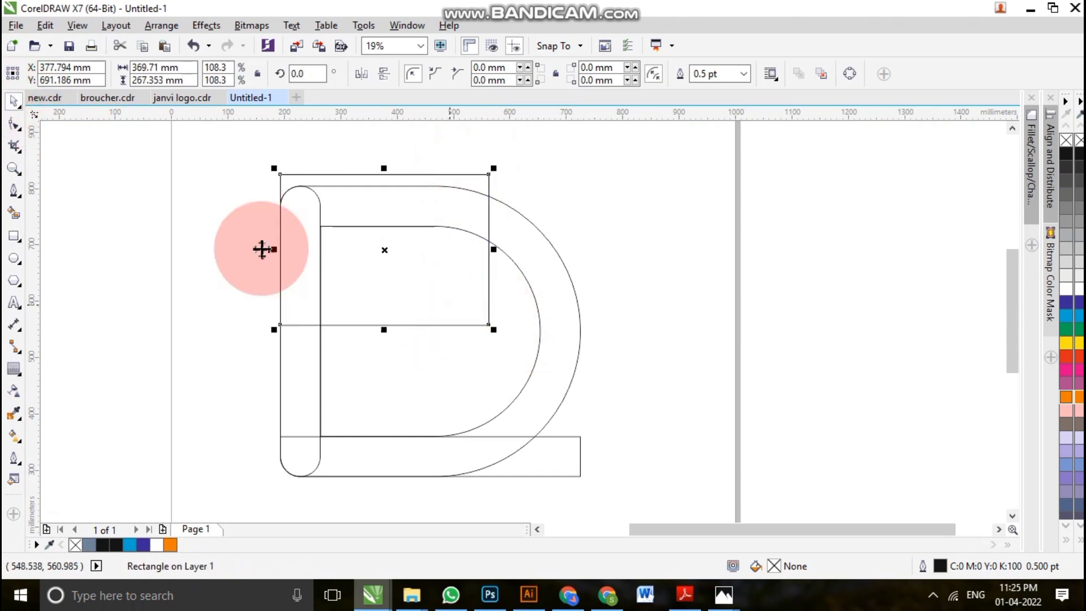
Round the new rectangle's two right-hand corners to about 133.7 mm and align its upper edge with the D outline's upper edge.
click(26, 125)
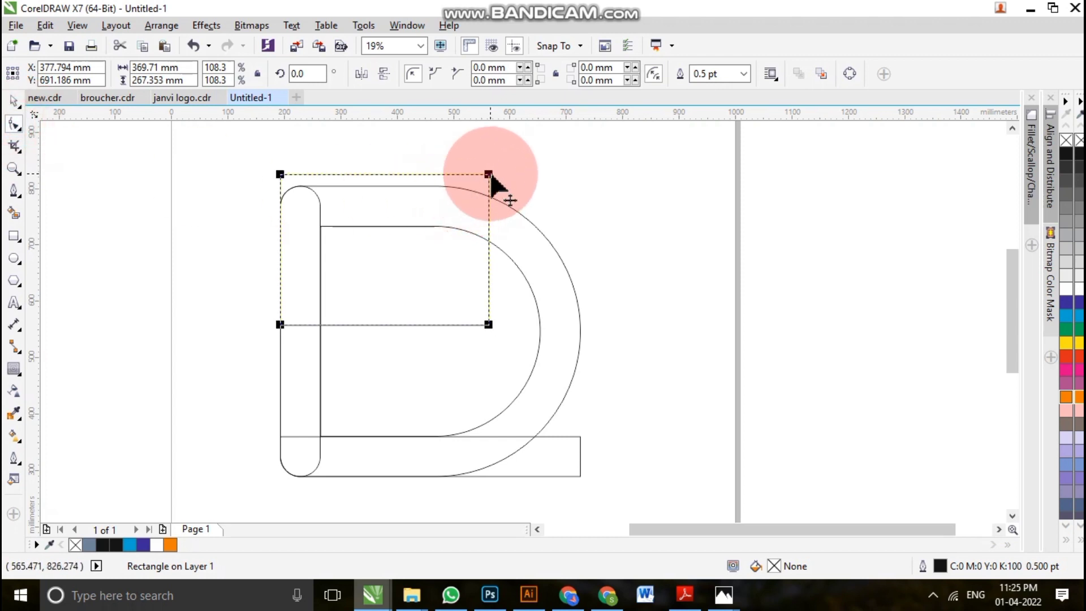
click(488, 174)
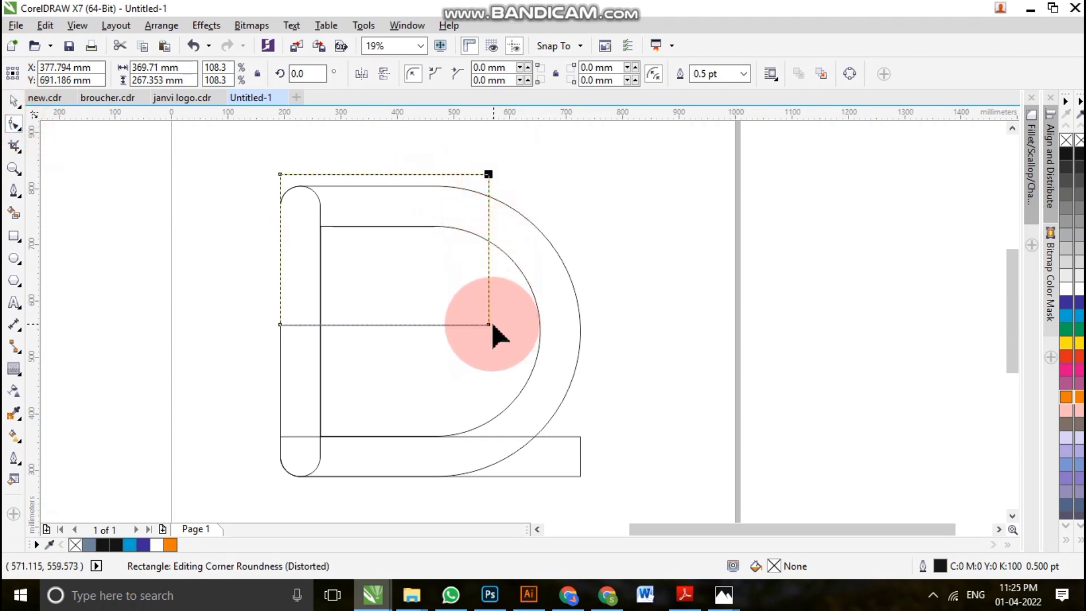
drag(489, 326, 360, 316)
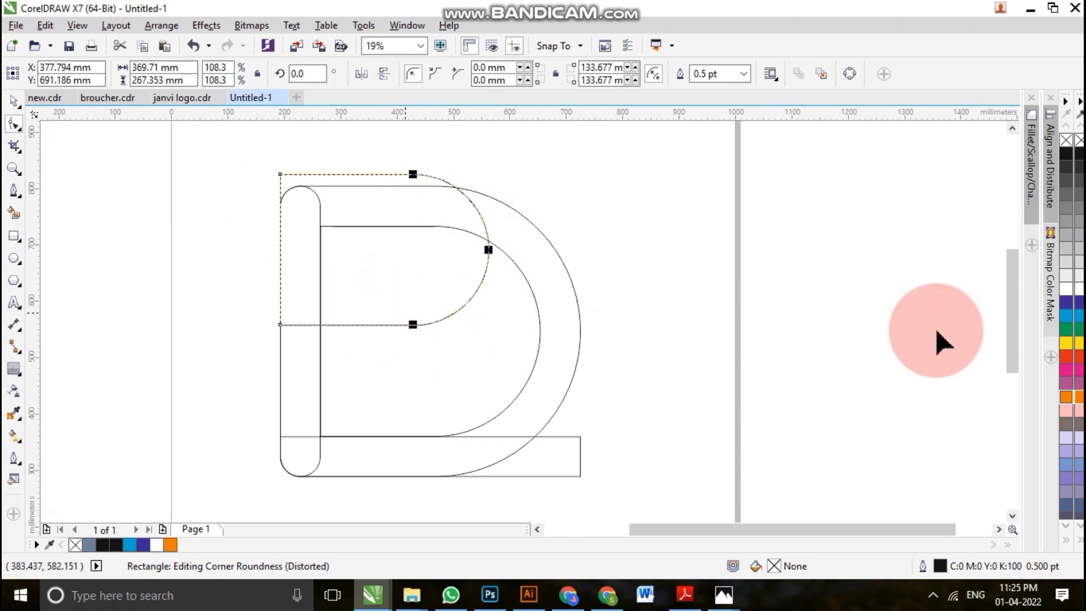
click(14, 104)
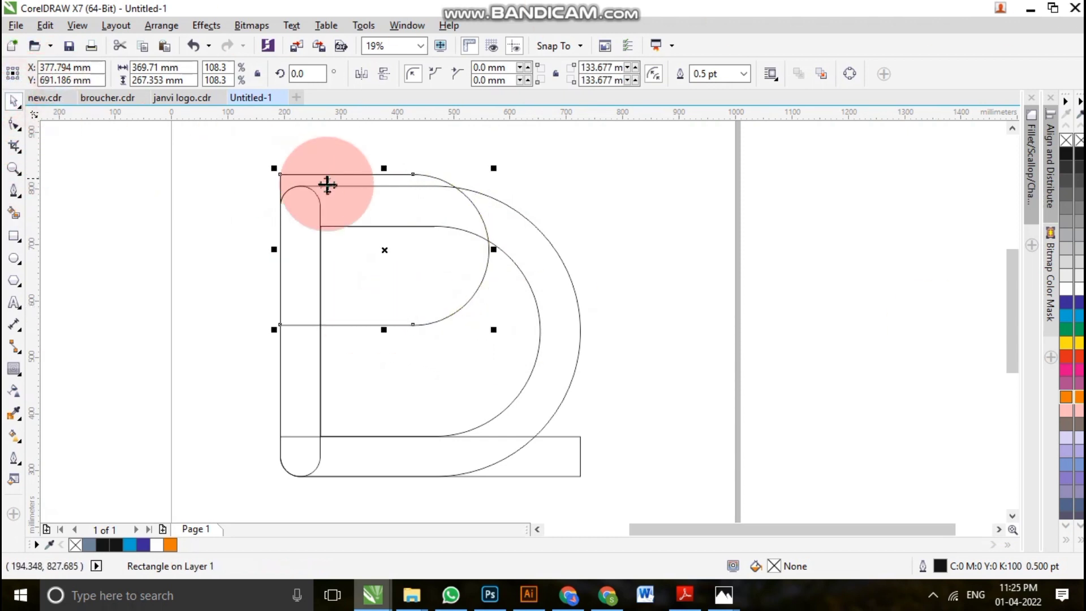
drag(374, 177, 375, 188)
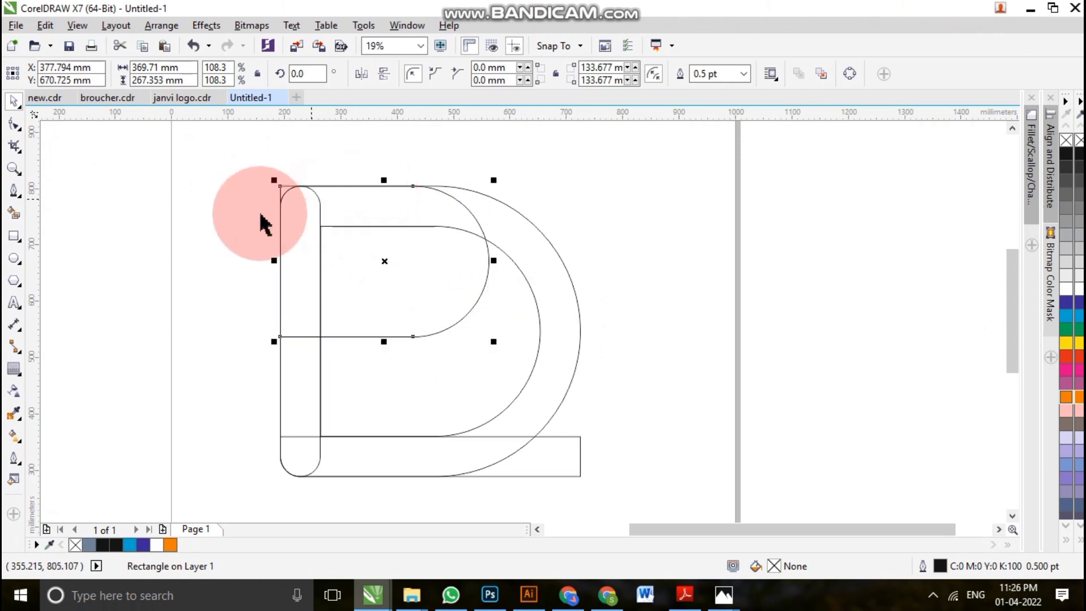
Add a one-step inward contour of about 70.5 mm to the smaller rounded shape, reaching the vertical bar's inner edge.
click(14, 367)
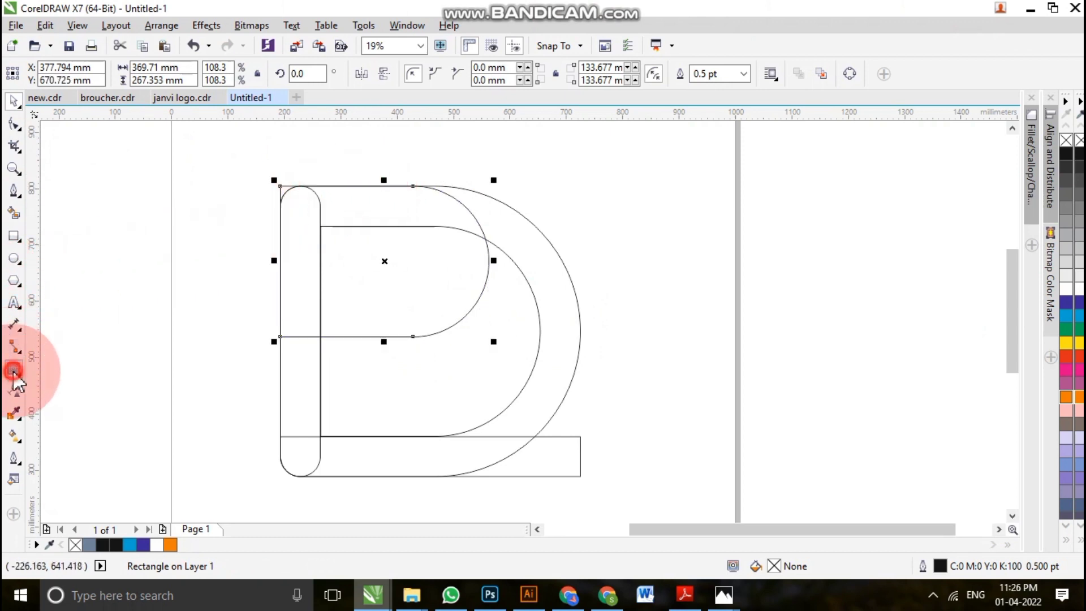
drag(412, 336, 341, 299)
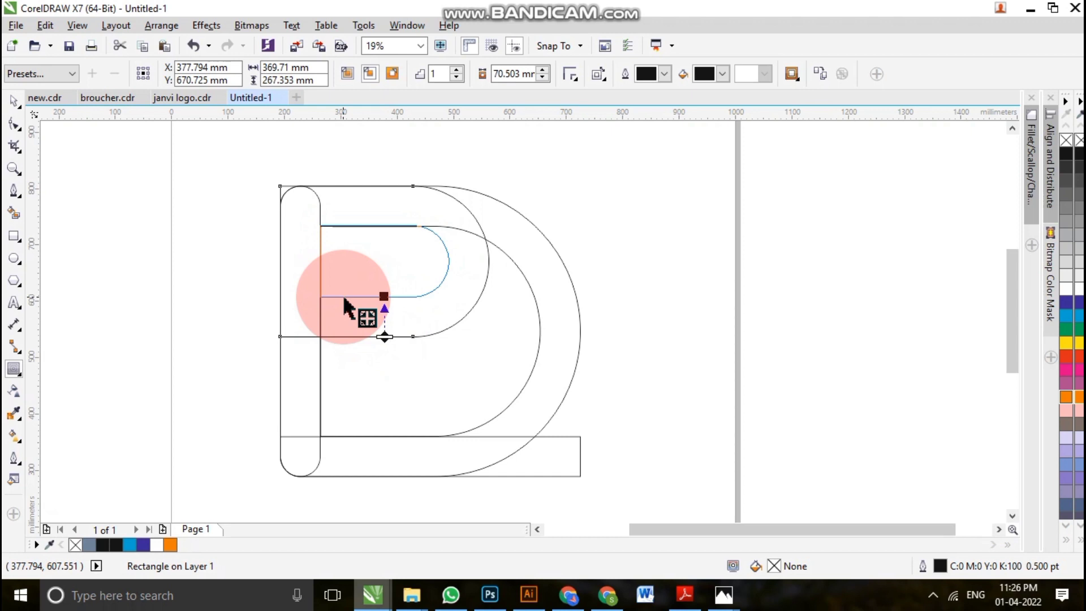
drag(345, 298, 344, 298)
click(21, 101)
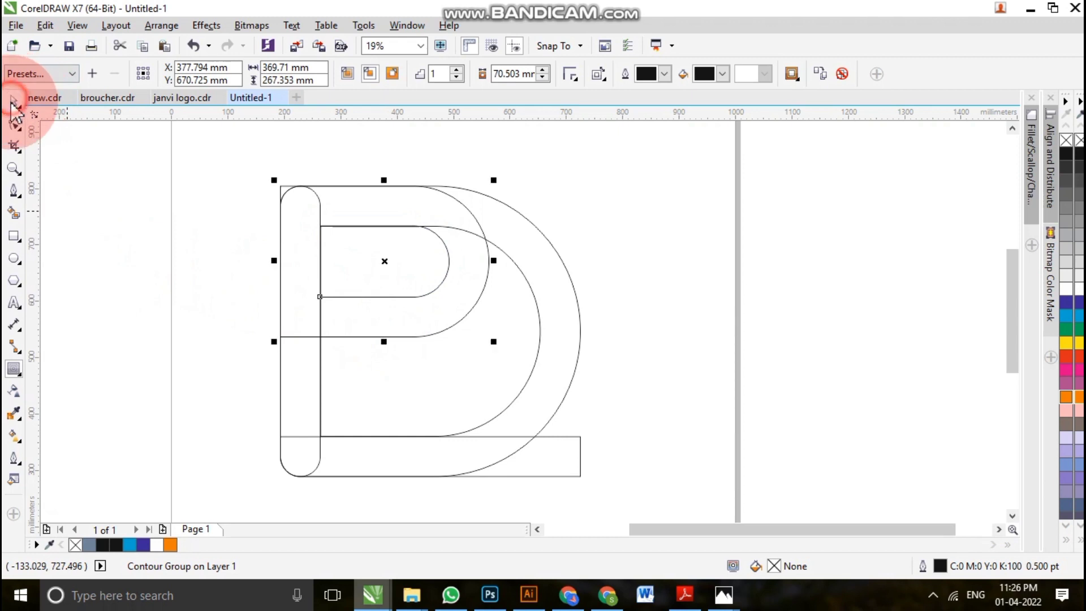
click(108, 232)
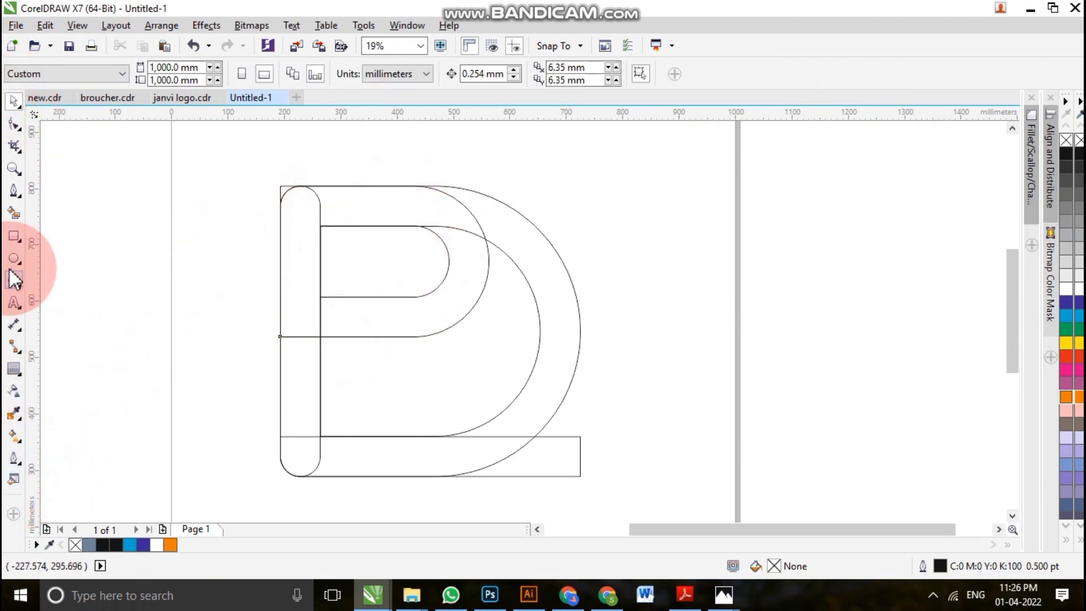
Fill the vertical bar, the outer D band and the inner P-shaped band slate blue with hairline outlines using Smart Fill.
click(14, 213)
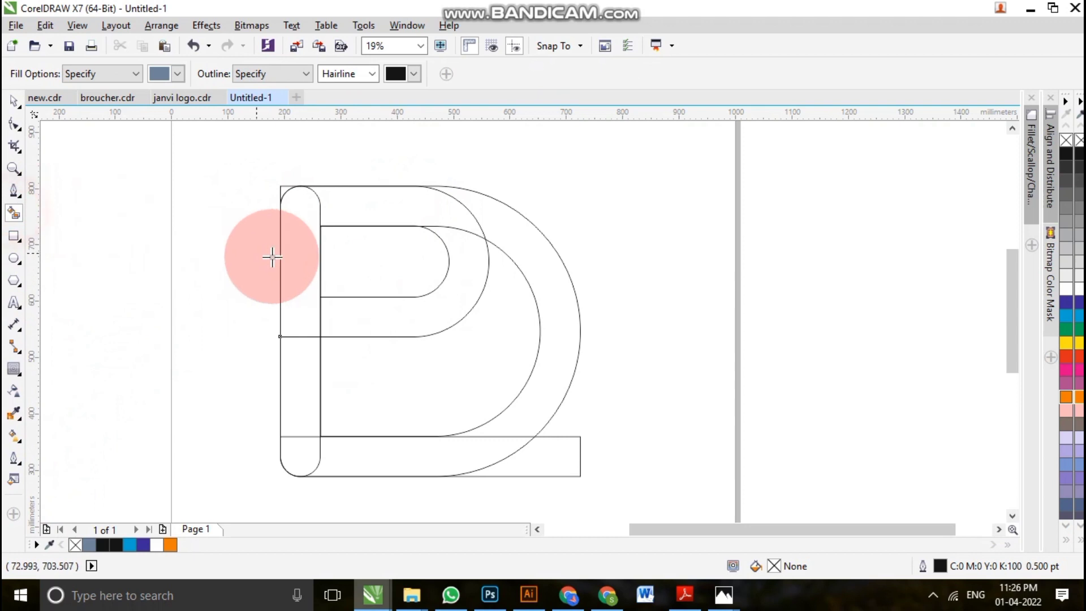
click(373, 454)
mouse_move(509, 423)
mouse_down()
mouse_move(489, 296)
mouse_move(443, 219)
mouse_move(295, 207)
mouse_move(303, 450)
mouse_move(356, 320)
mouse_move(419, 283)
mouse_move(240, 317)
mouse_up()
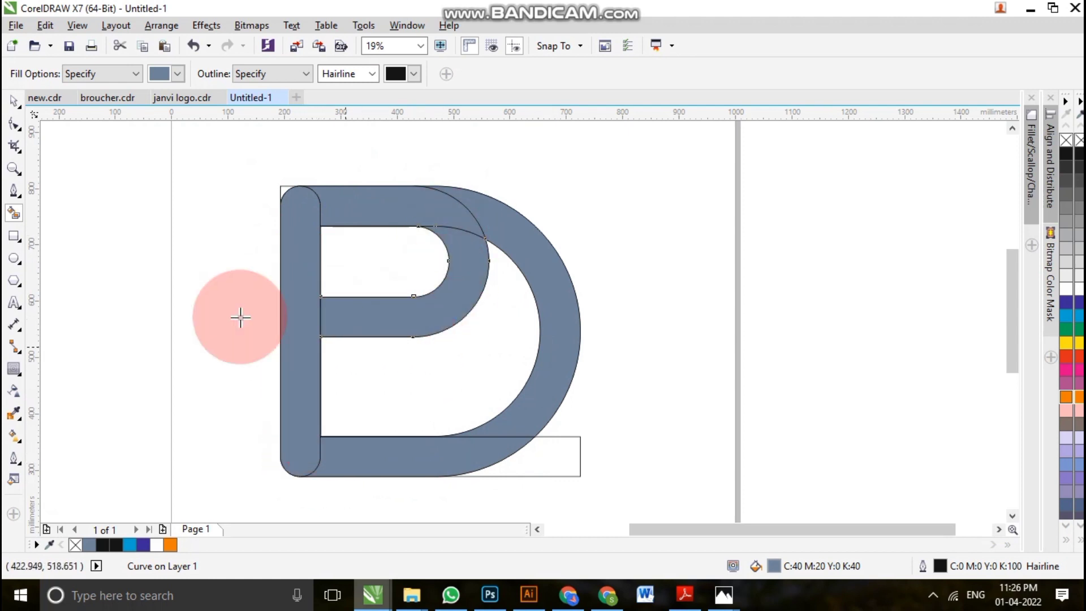
Delete the original D outline contour group beneath the filled shapes.
click(17, 106)
click(97, 239)
click(443, 402)
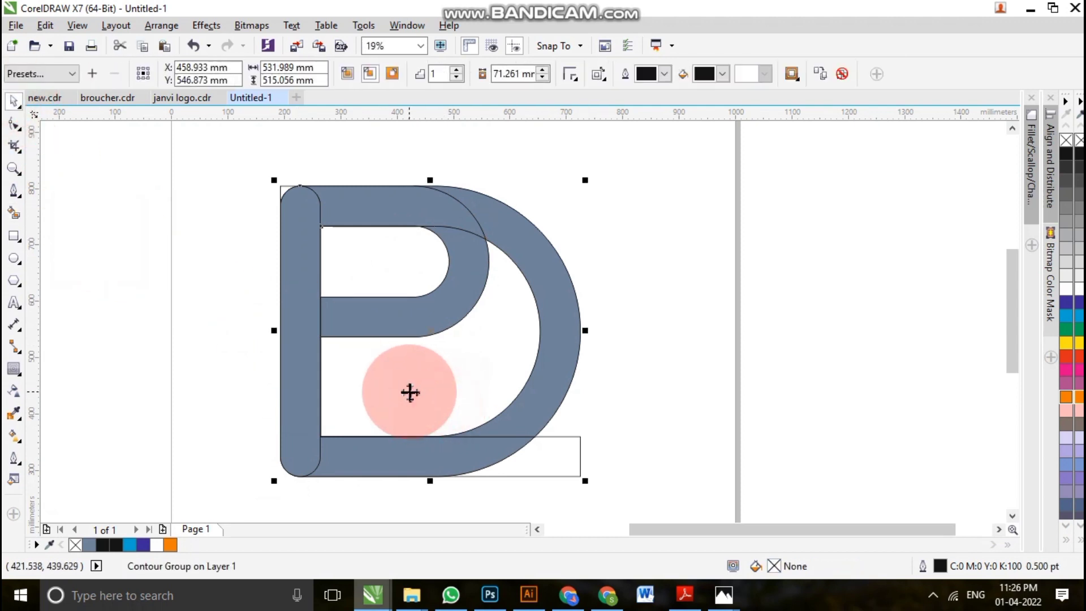
drag(410, 392, 520, 394)
key(Delete)
click(486, 383)
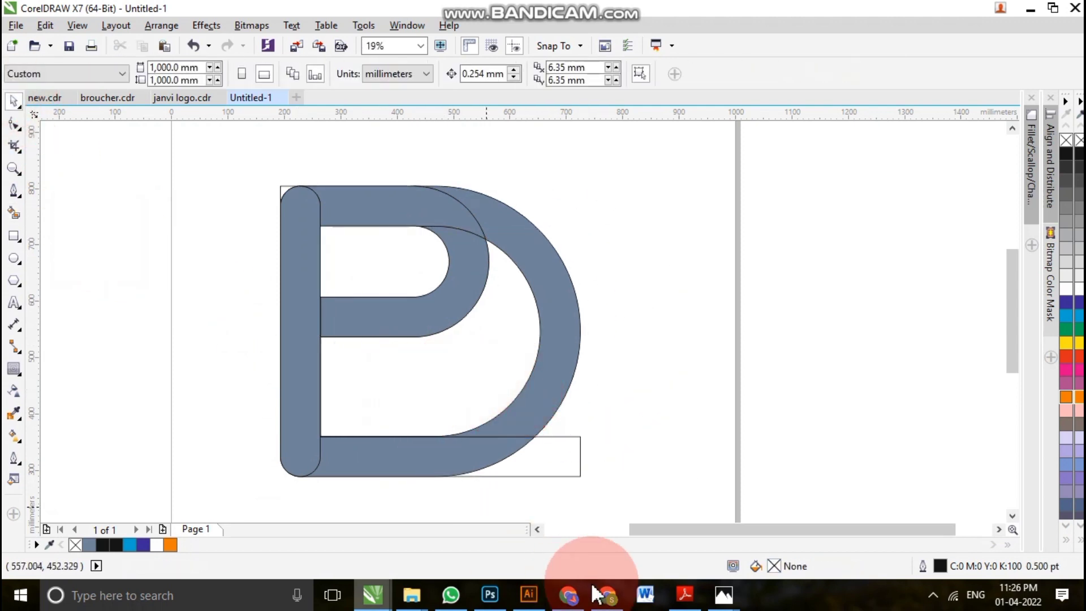
Delete the unfilled horizontal bar and the smaller rounded shape's contour group, keeping the filled pieces.
click(582, 461)
key(Delete)
click(368, 280)
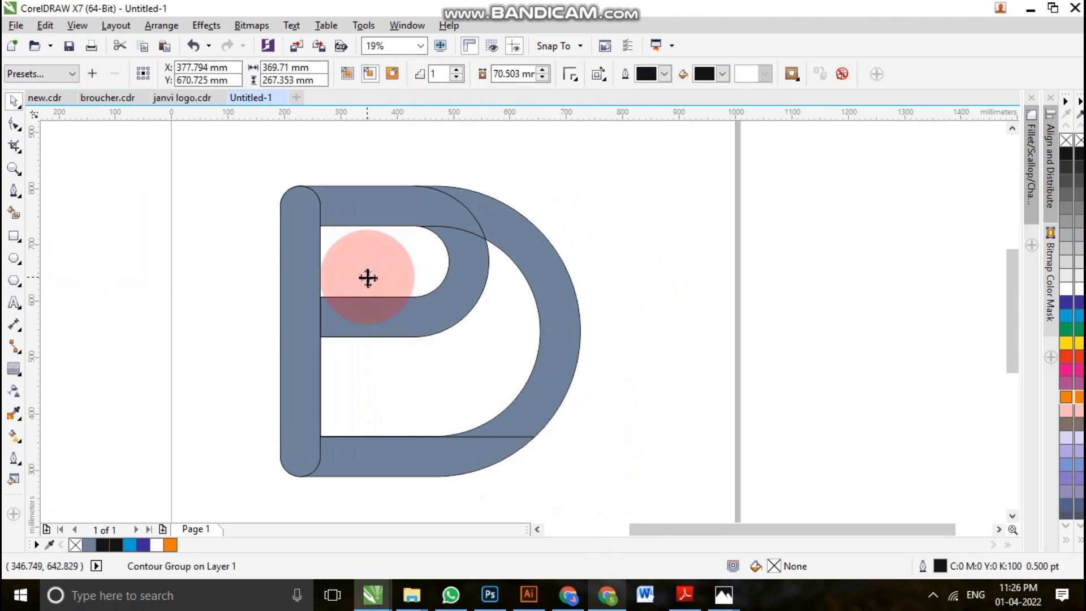
click(367, 266)
click(445, 401)
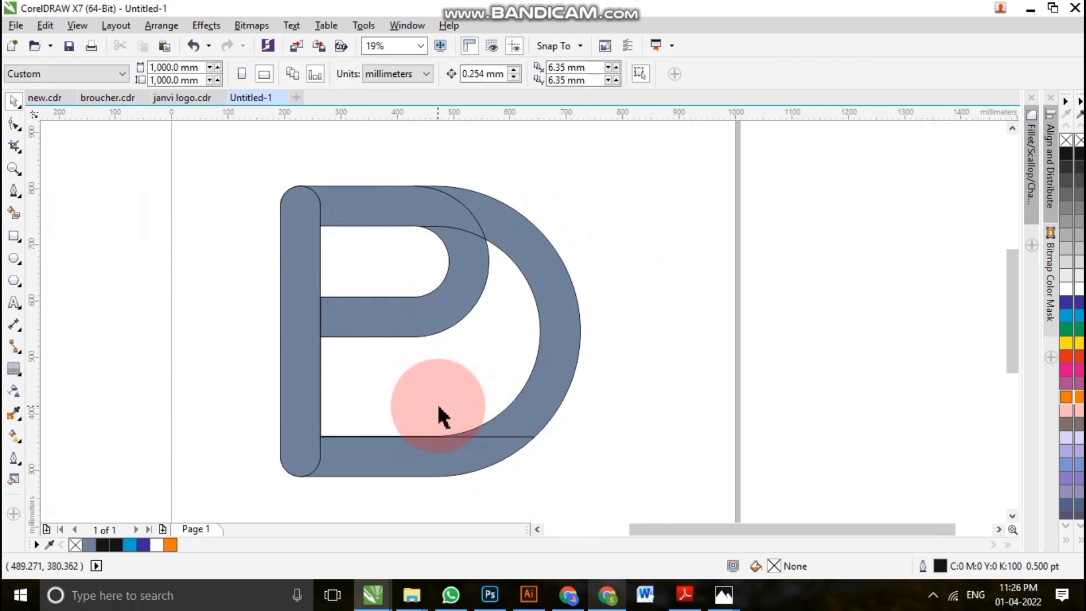
Weld the D's large filled curve with the filled piece along its lower edge.
click(534, 416)
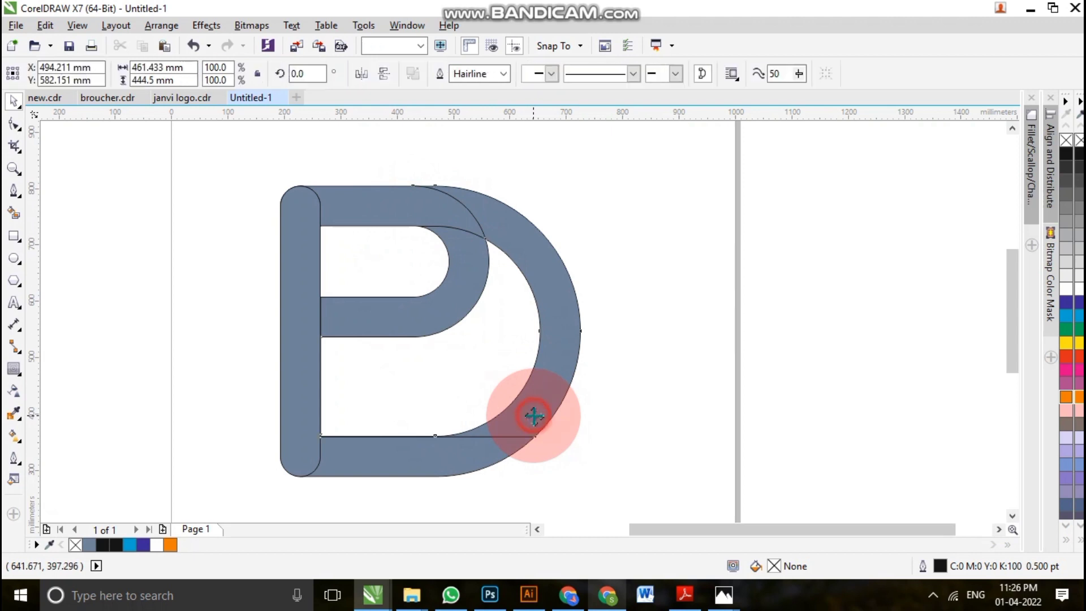
shift+click(413, 470)
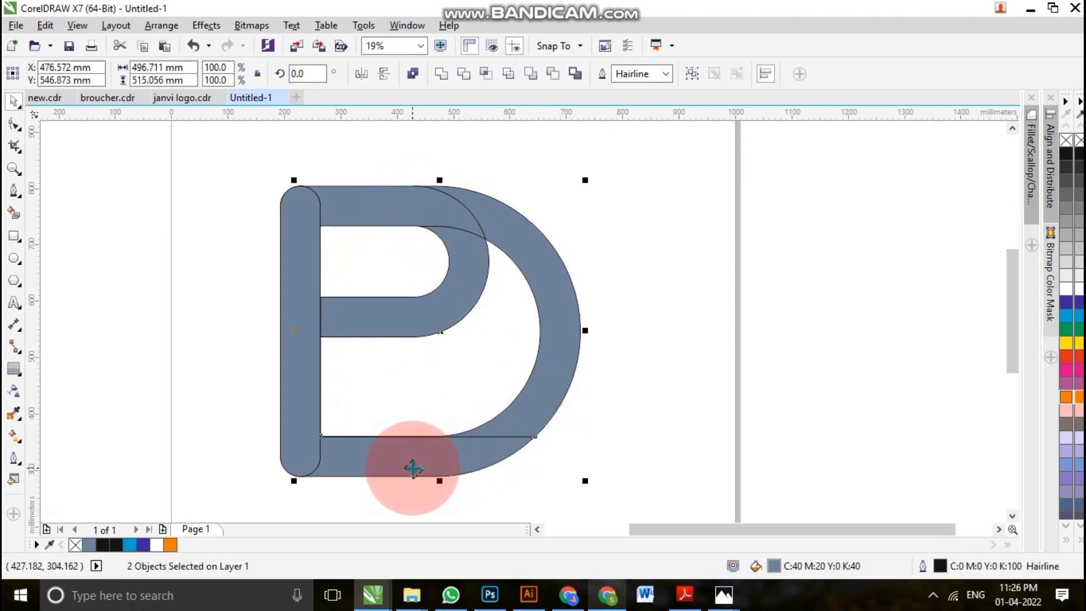
click(443, 72)
click(672, 249)
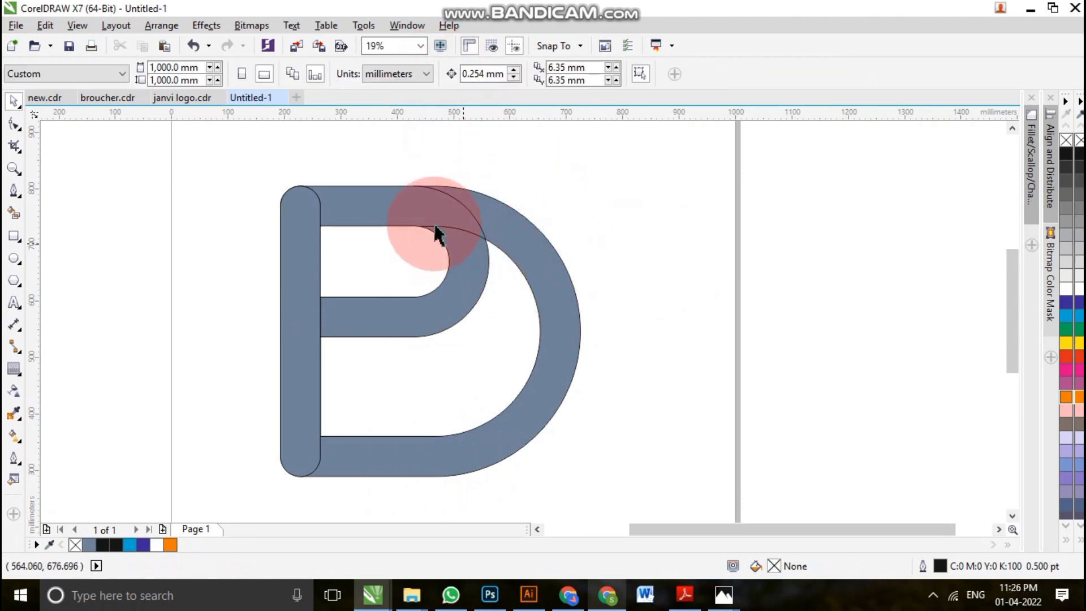
Weld the P's upper band with the curved piece that forms its bowl and lower arm.
click(405, 205)
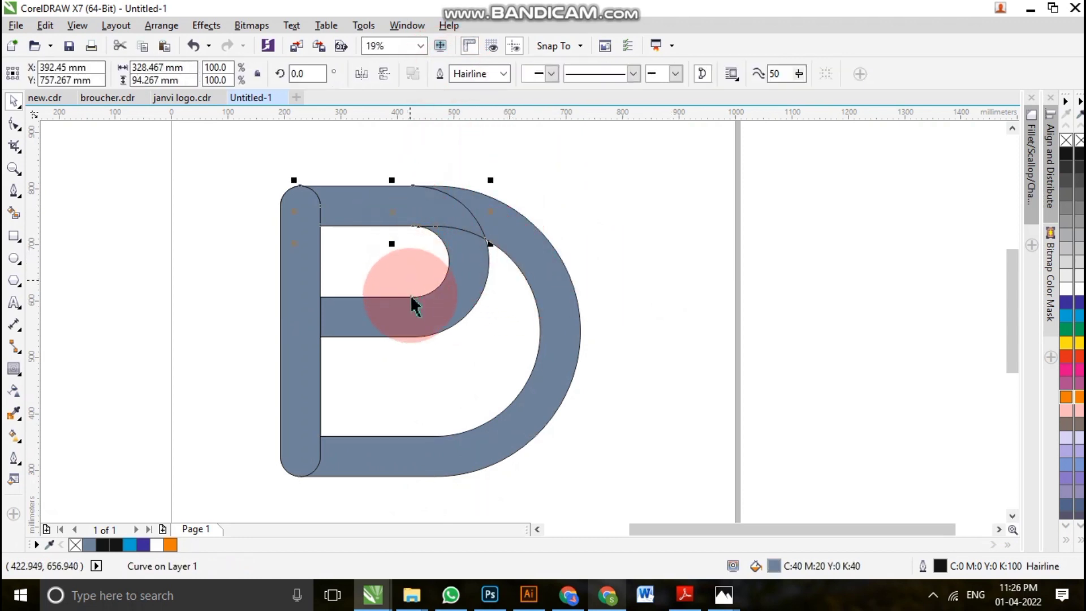
shift+click(416, 324)
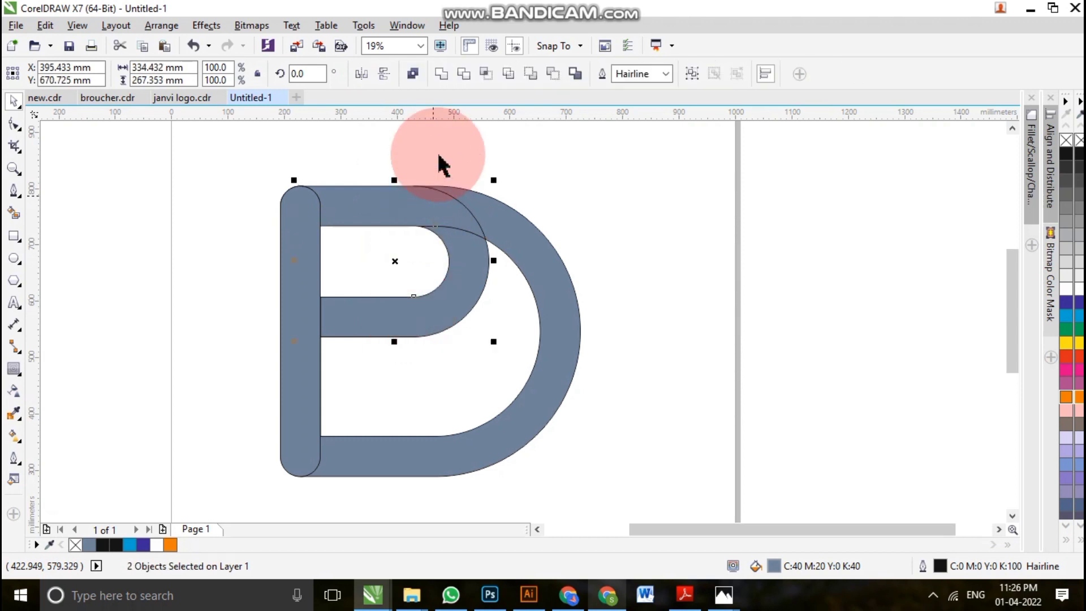
click(446, 74)
click(165, 260)
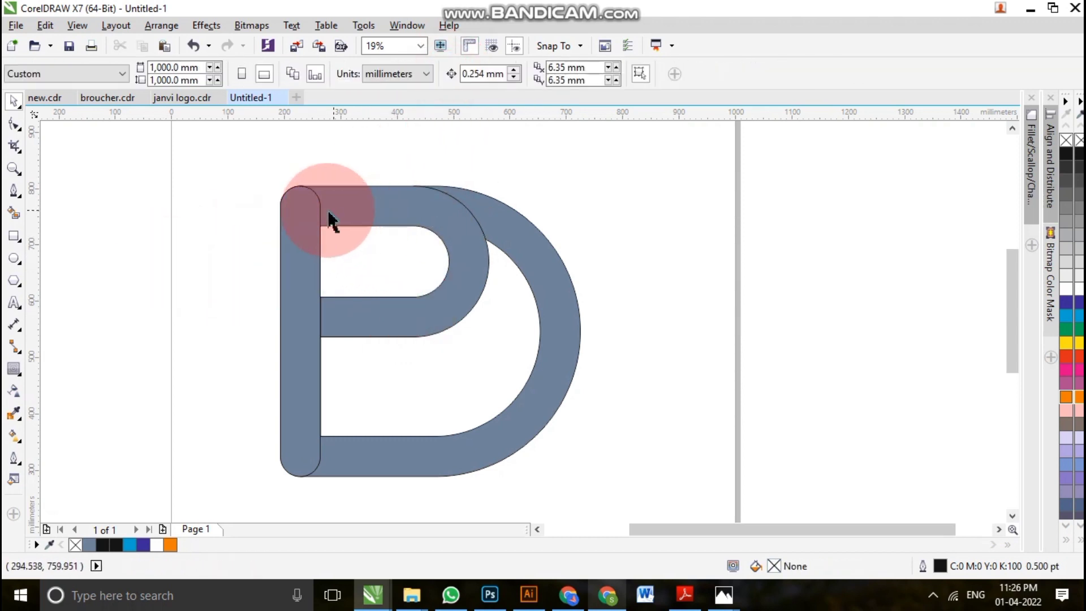
Weld the vertical bar with the bowl to form one complete P shape.
click(302, 264)
shift+click(356, 315)
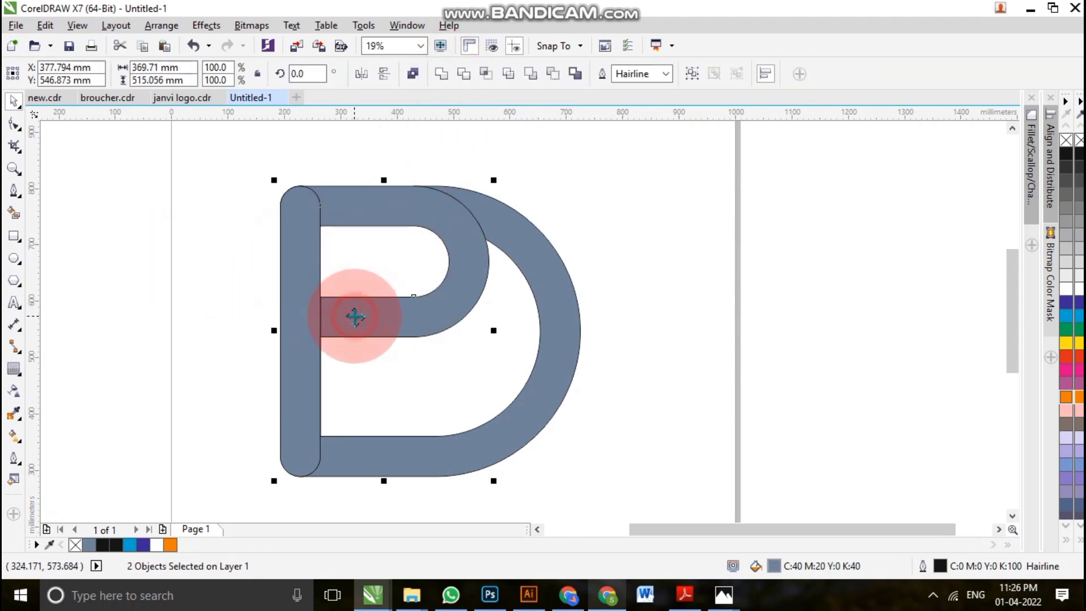
click(440, 75)
click(156, 304)
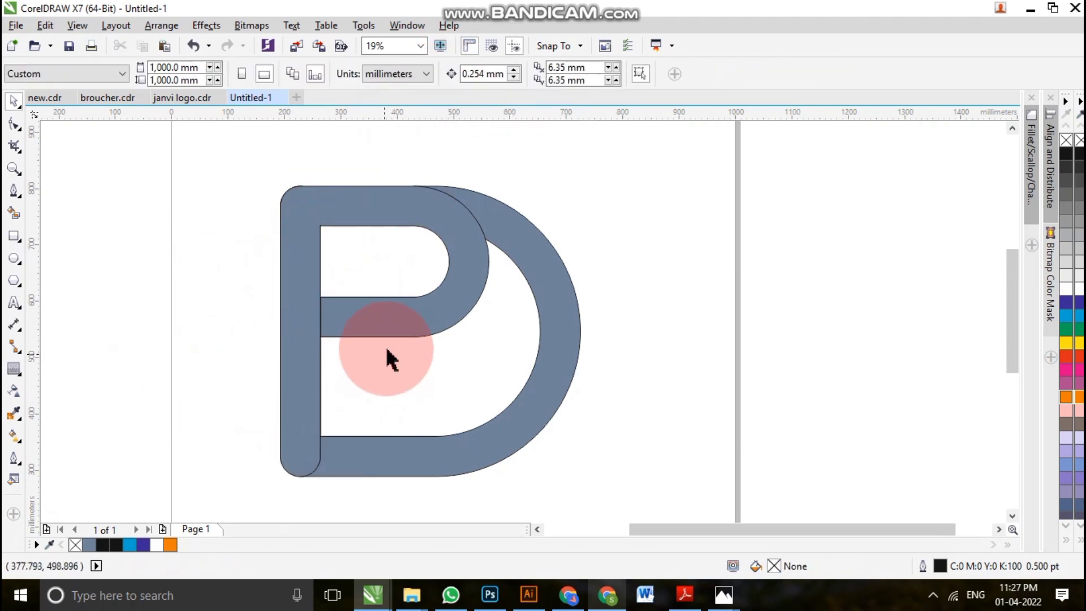
click(363, 316)
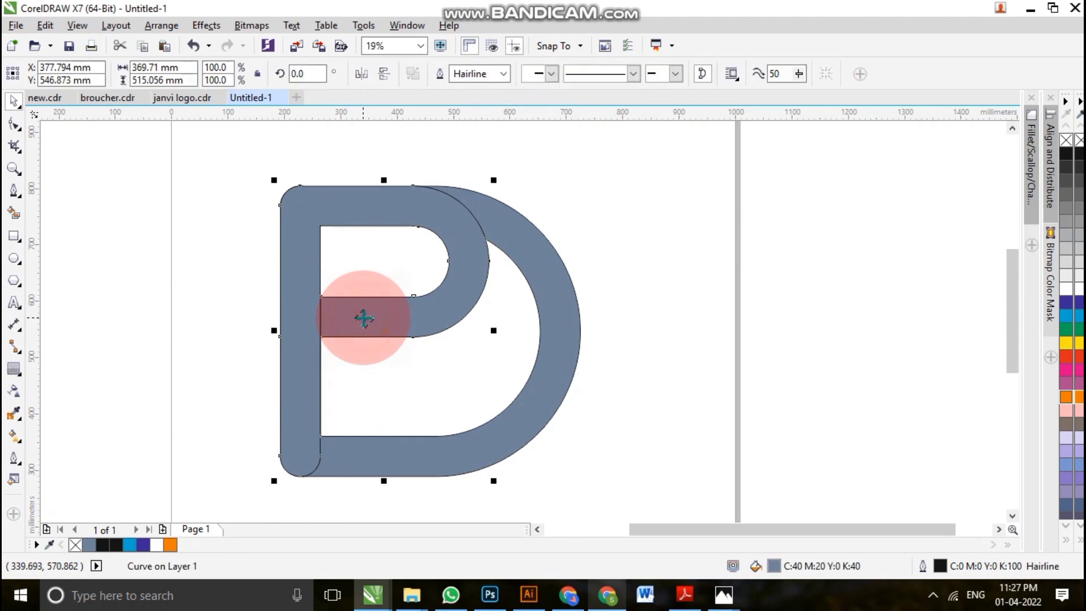
drag(357, 323, 346, 314)
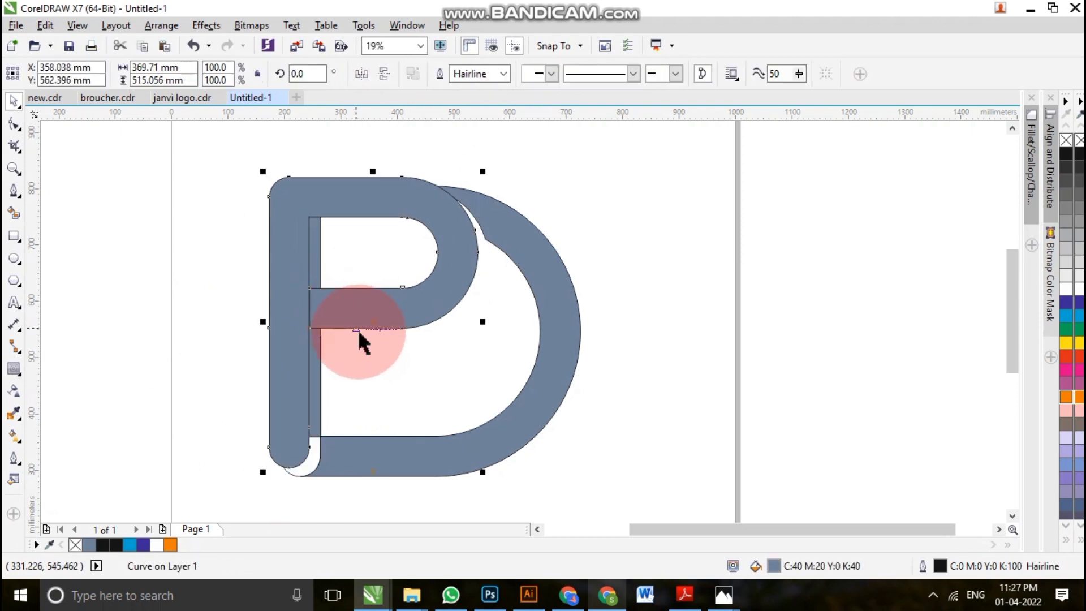
key(ctrl+z)
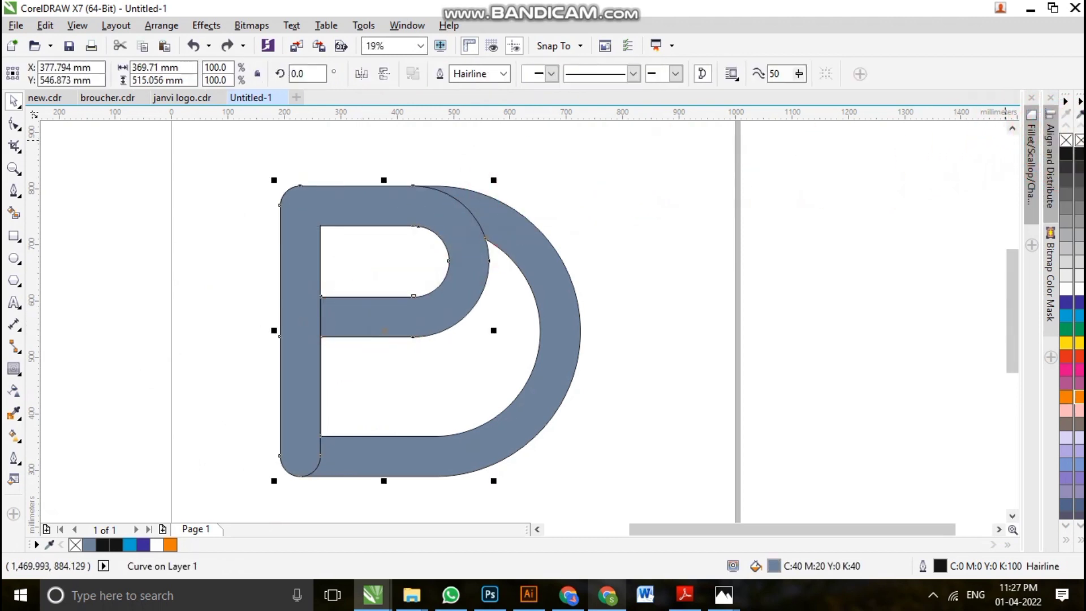
Remove the P's outline and move the D and P by the same offset onto the empty area right of the page.
click(742, 211)
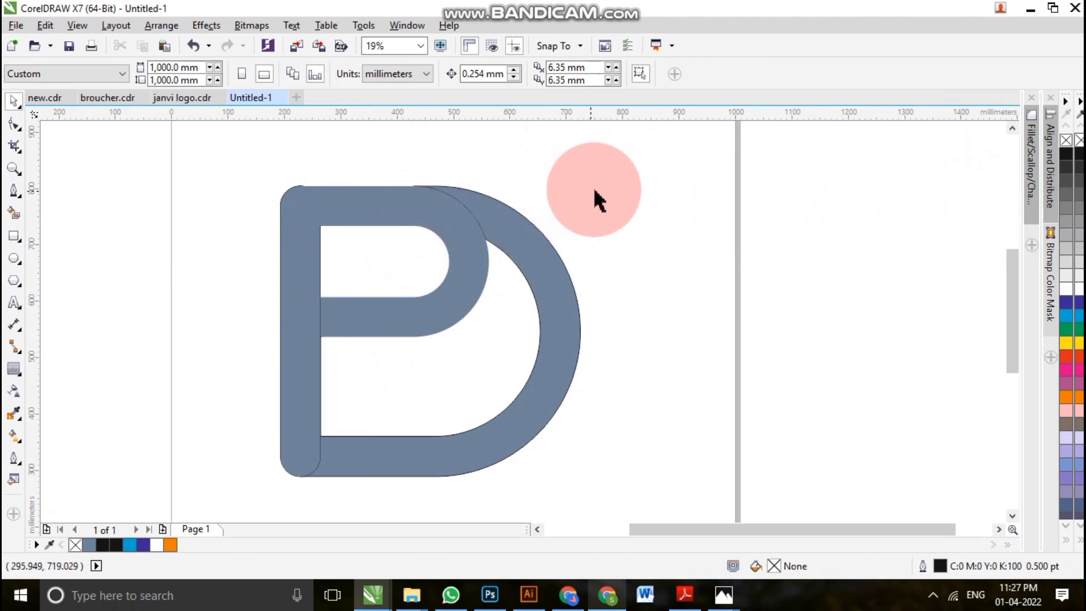
scroll(393, 242, down, 2)
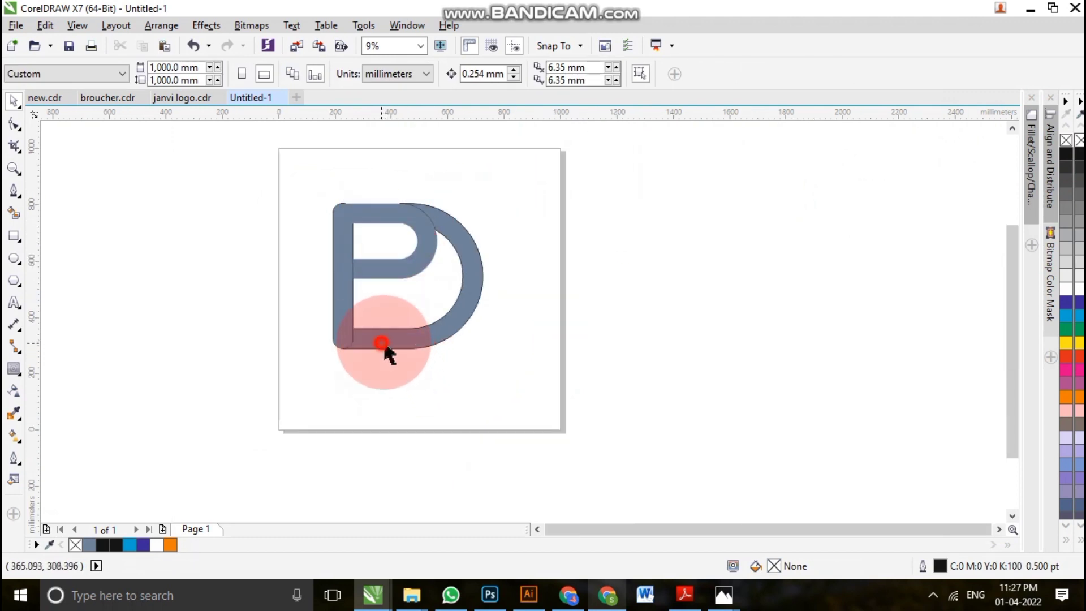
drag(387, 353, 662, 374)
click(389, 274)
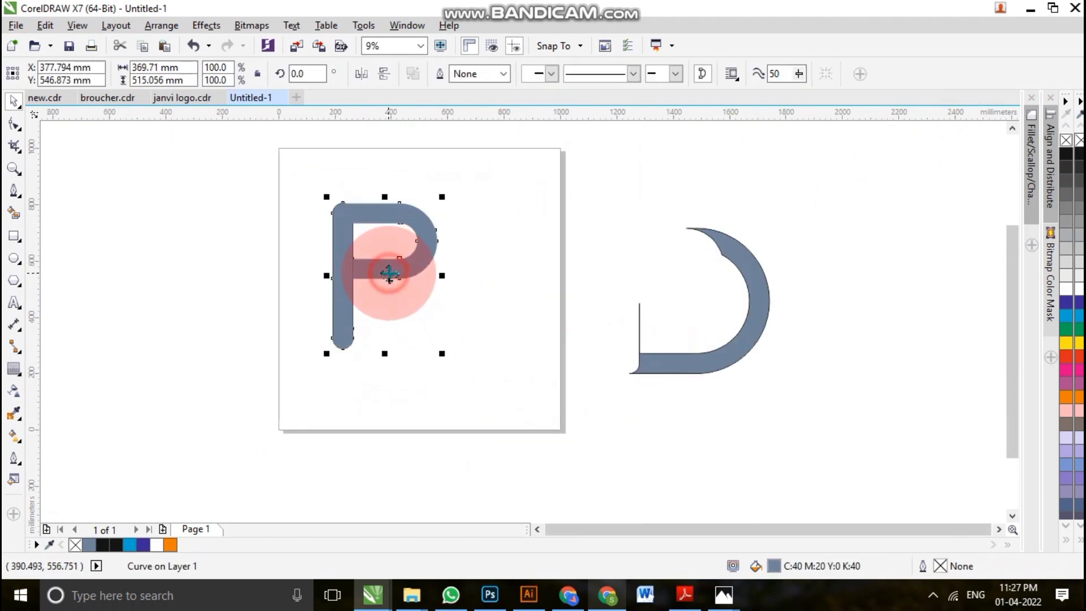
key(ctrl+r)
click(252, 291)
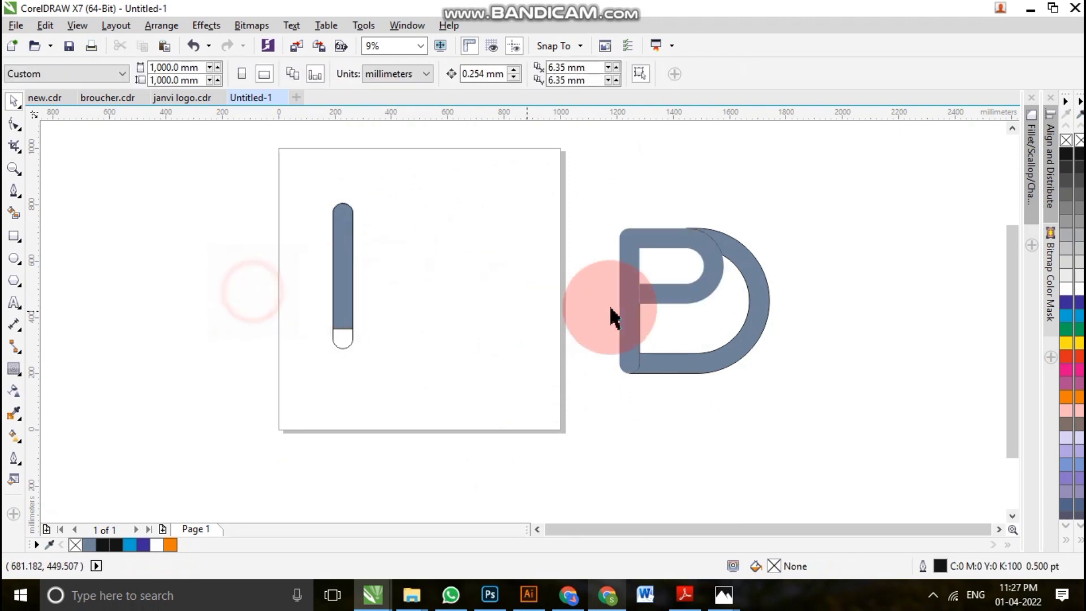
Apply a linear fountain fill to the P, running from teal at its upper curve to purple just beyond the stem's lower end.
scroll(798, 261, up, 2)
scroll(679, 213, up, 2)
scroll(469, 198, down, 2)
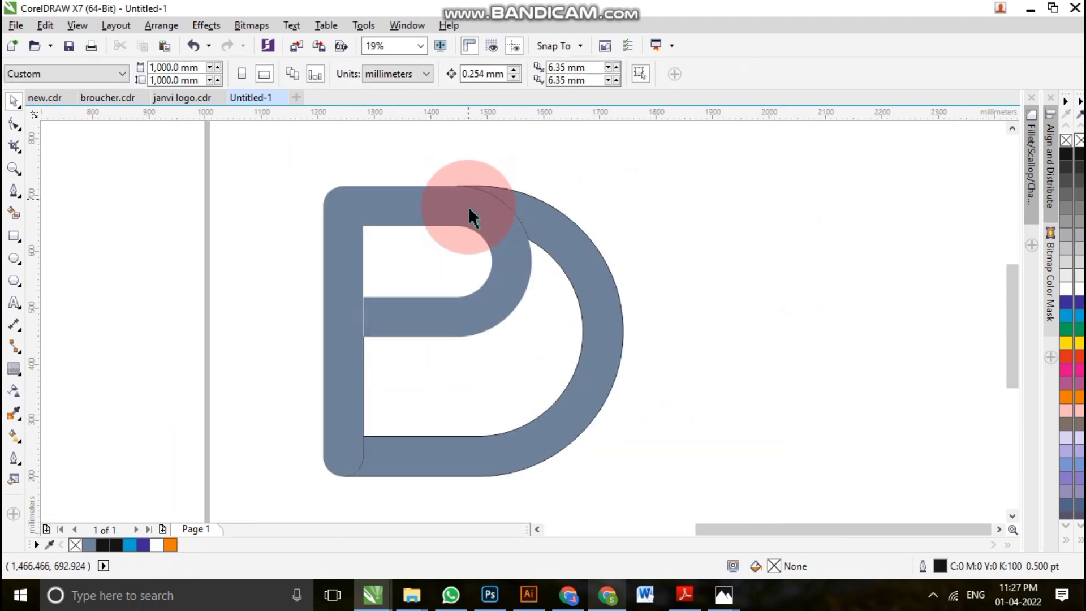
scroll(501, 294, up, 2)
scroll(501, 292, down, 2)
click(501, 290)
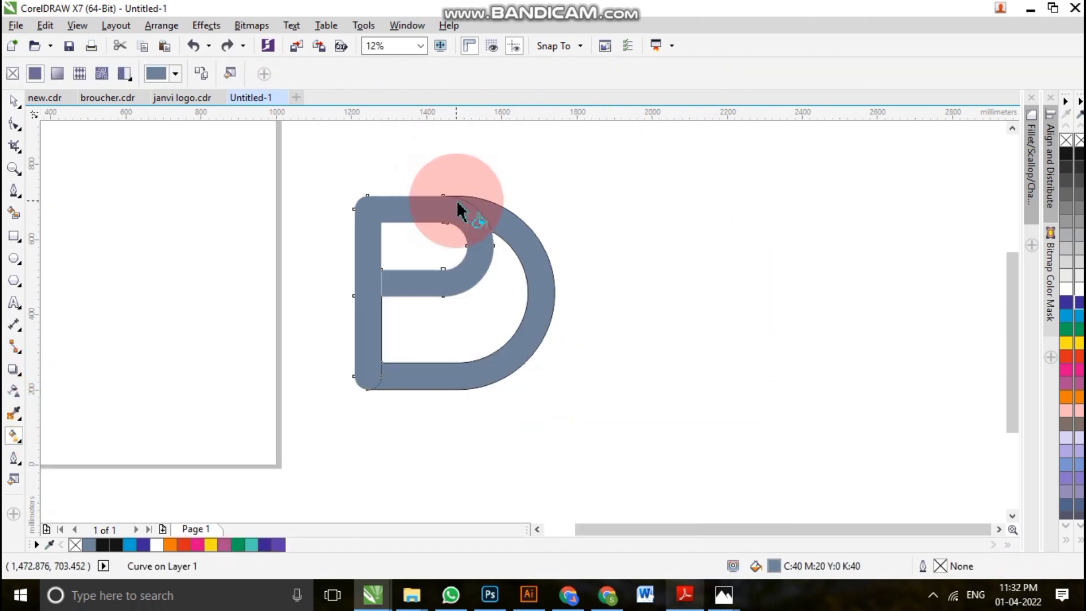
drag(459, 201, 361, 388)
click(462, 199)
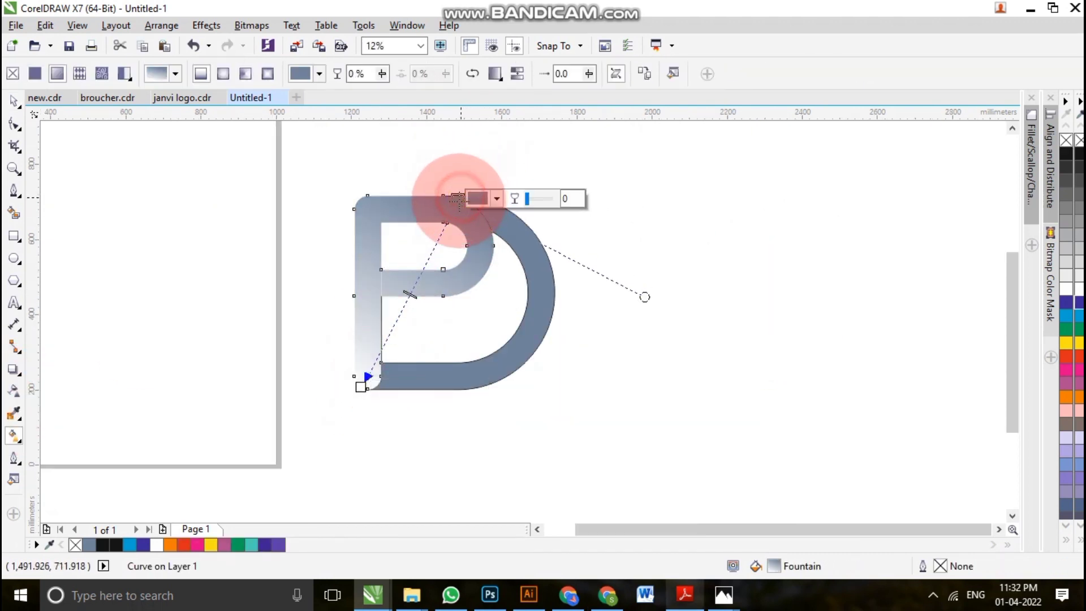
click(252, 544)
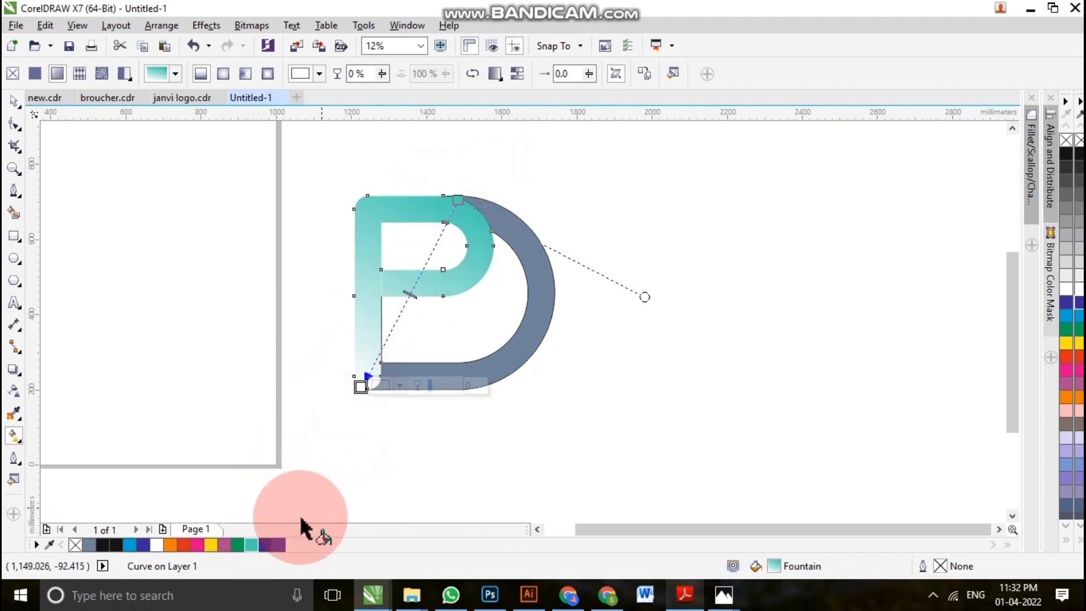
click(278, 544)
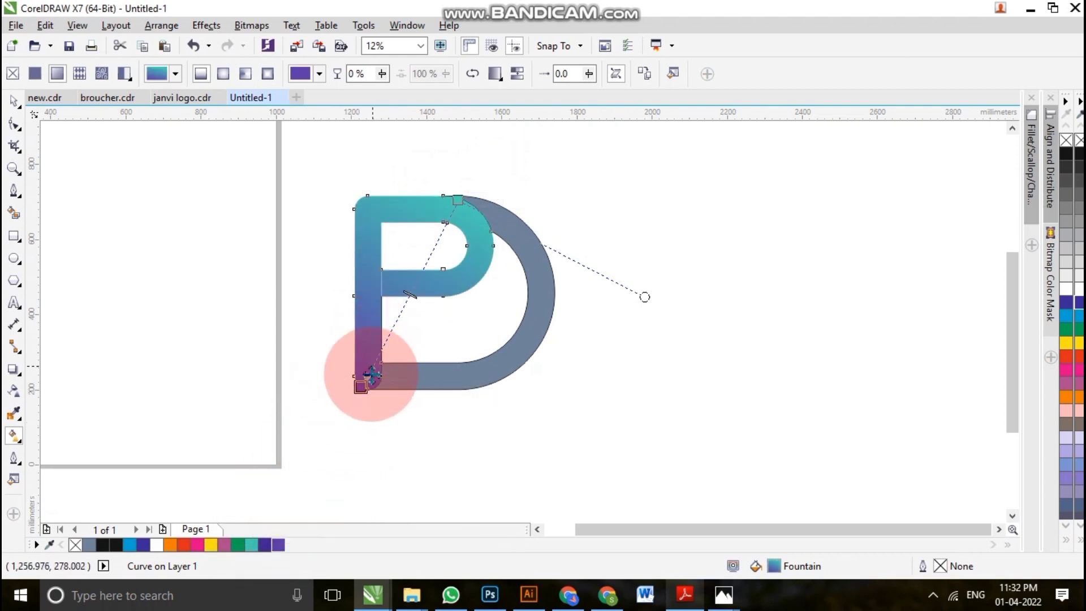
drag(361, 387, 346, 418)
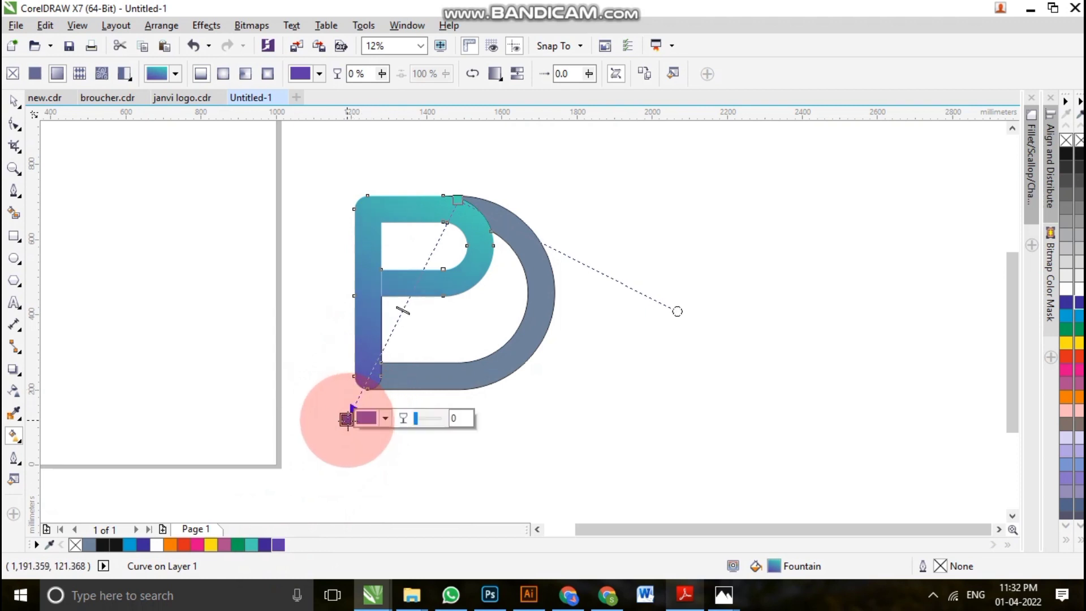
click(12, 104)
click(143, 251)
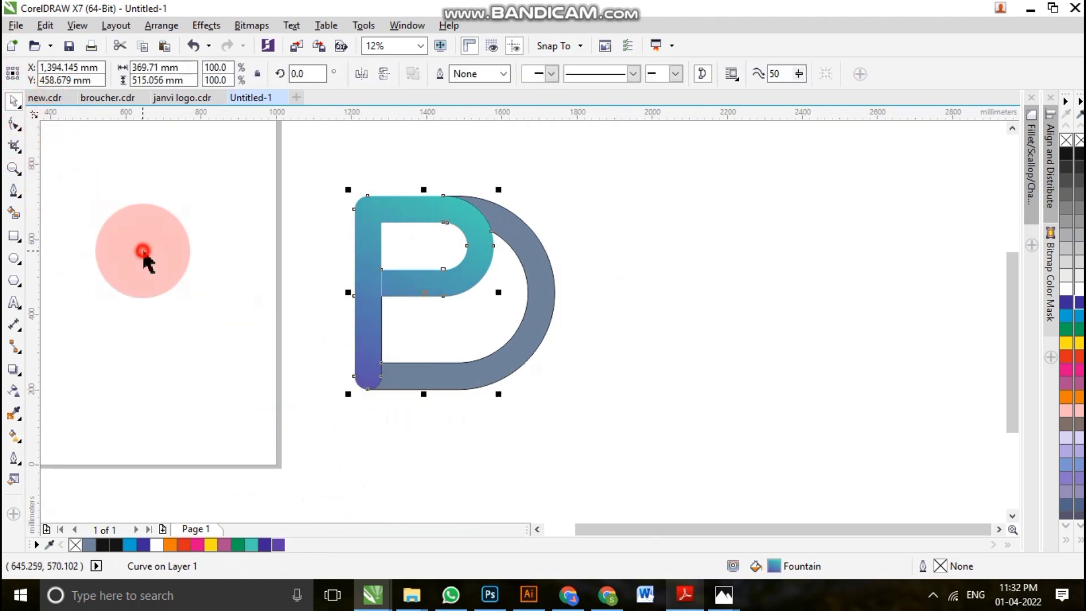
Copy the P's teal-to-purple fountain fill onto the D.
click(372, 284)
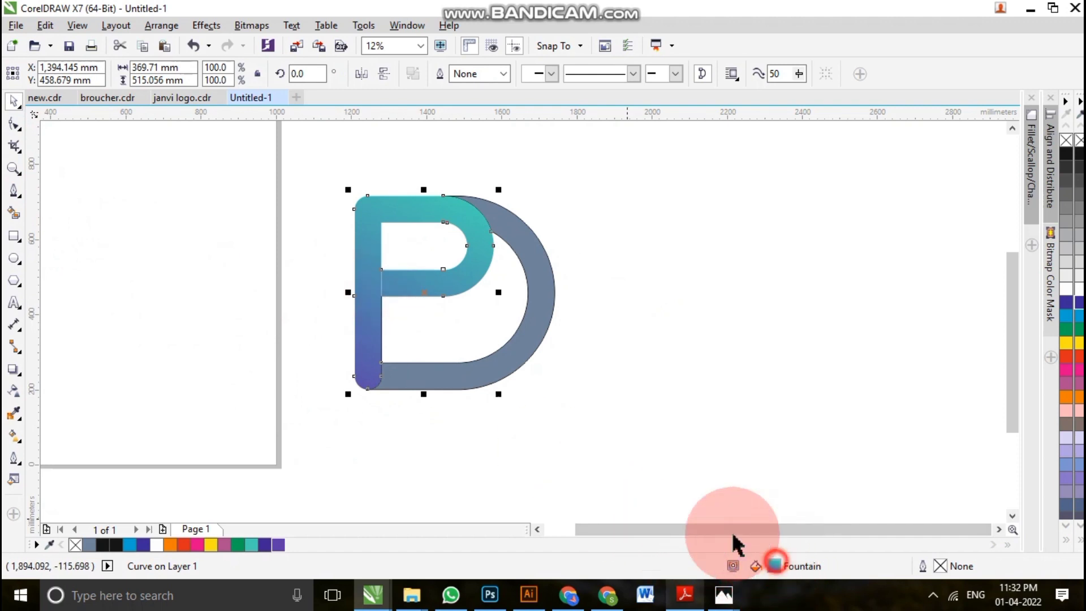
drag(484, 380, 474, 373)
click(635, 405)
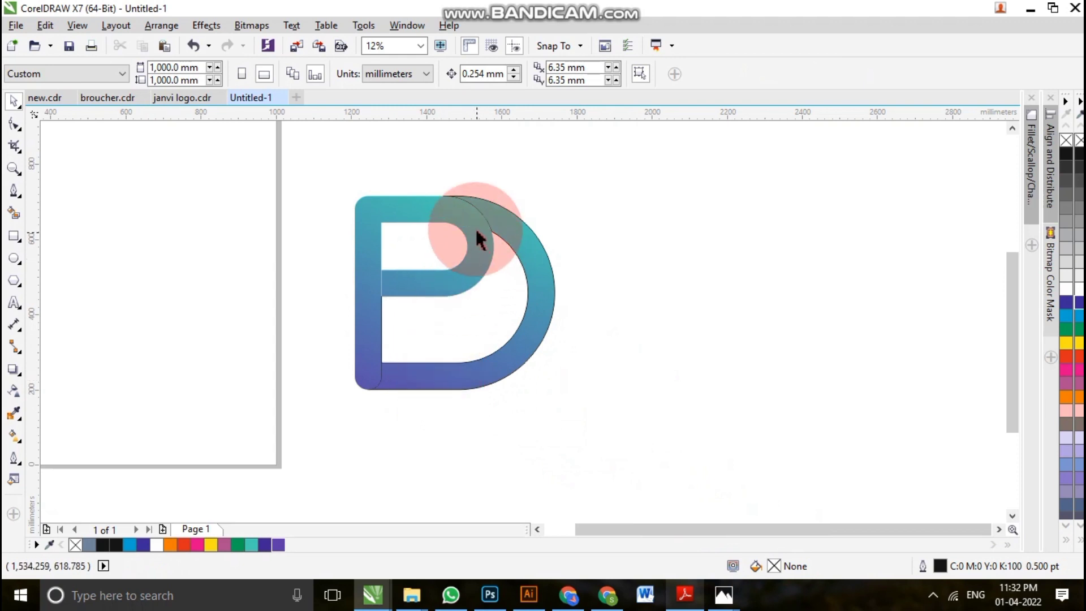
Select the P and D together and remove their outlines.
scroll(476, 226, up, 3)
scroll(469, 270, down, 3)
drag(337, 203, 641, 445)
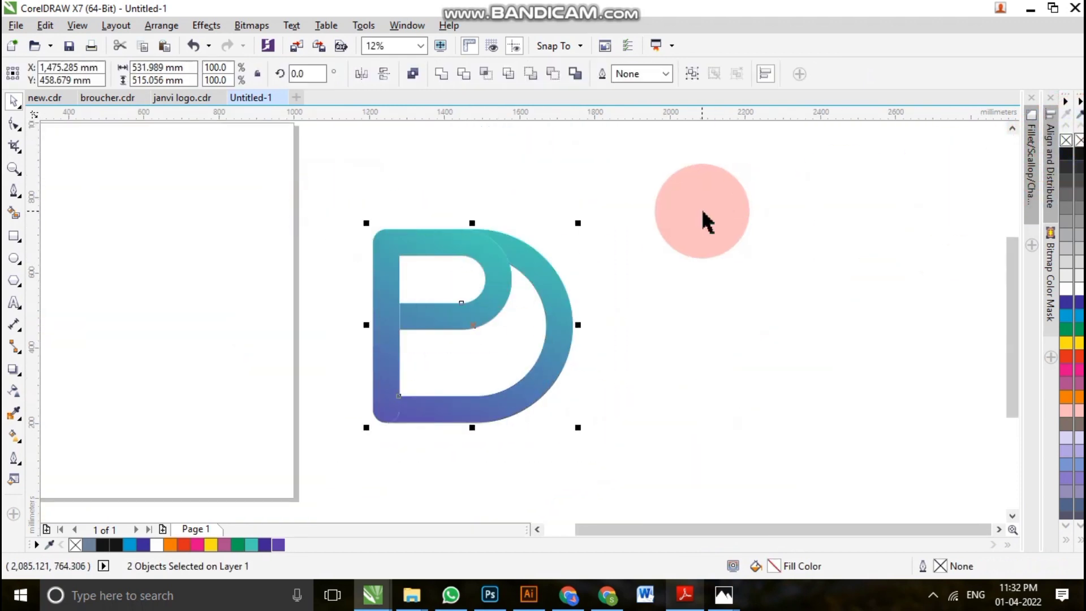
click(734, 228)
Add a black drop shadow to the P, drawn from the stem toward the D's curve.
click(448, 322)
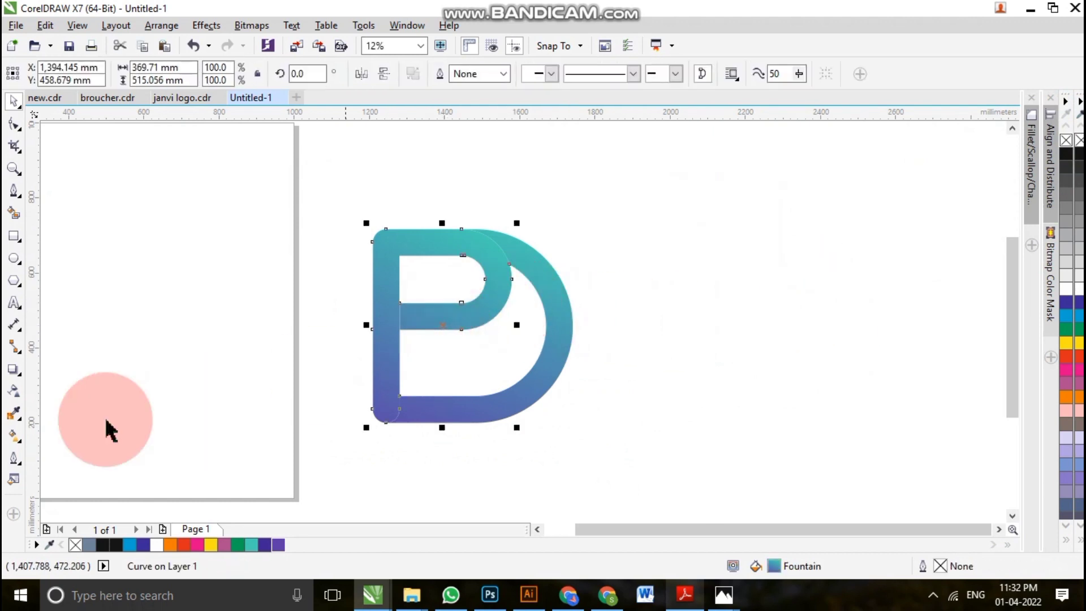
click(13, 369)
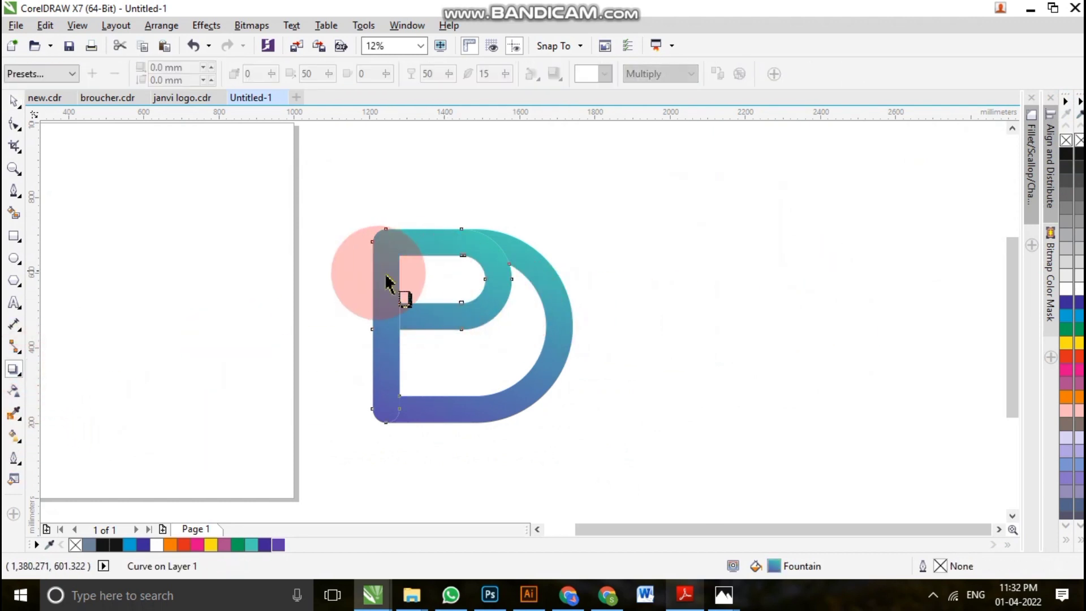
drag(377, 309, 545, 255)
scroll(543, 255, up, 2)
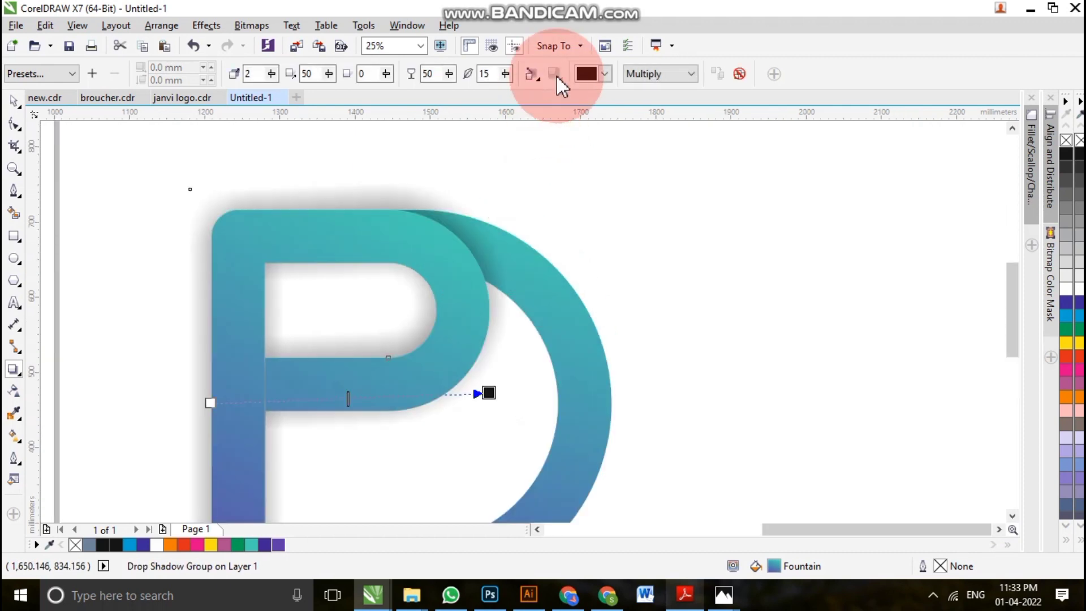
Set the drop shadow's feathering direction to Middle and its opacity to 51.
click(531, 73)
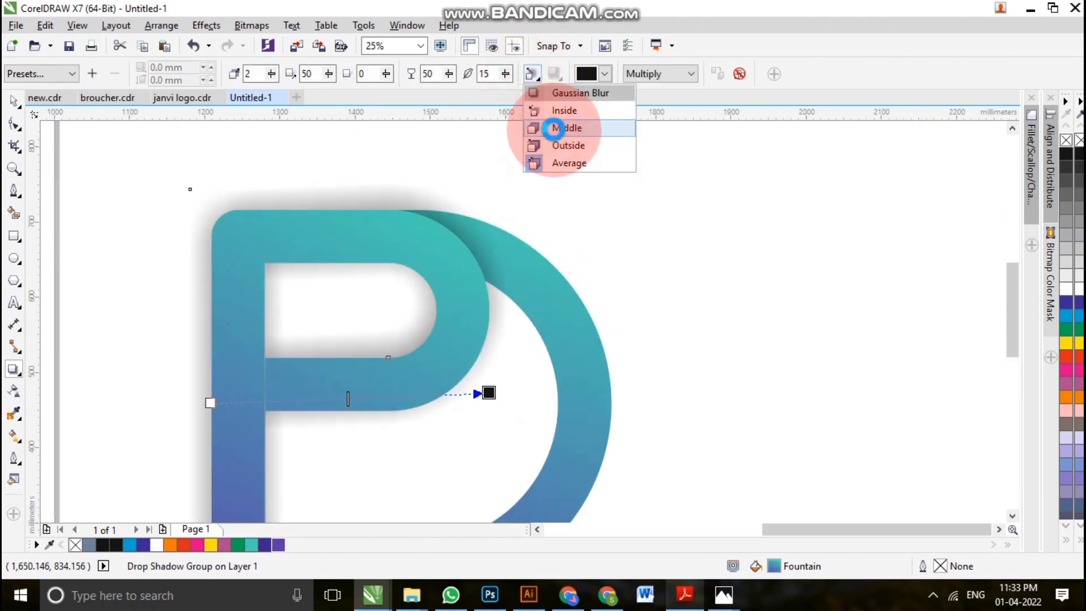
click(554, 128)
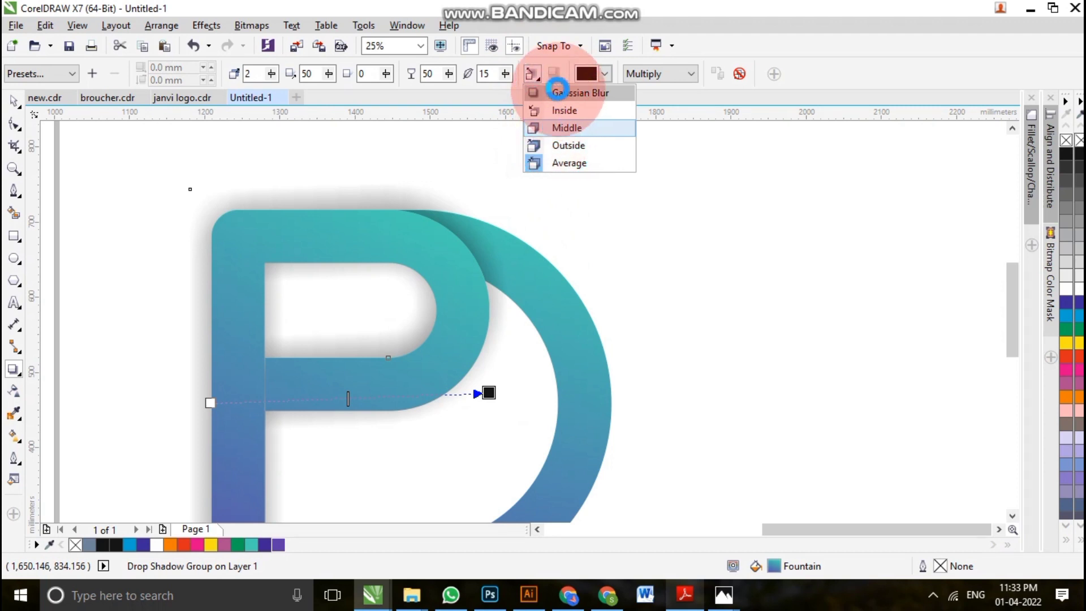
click(555, 74)
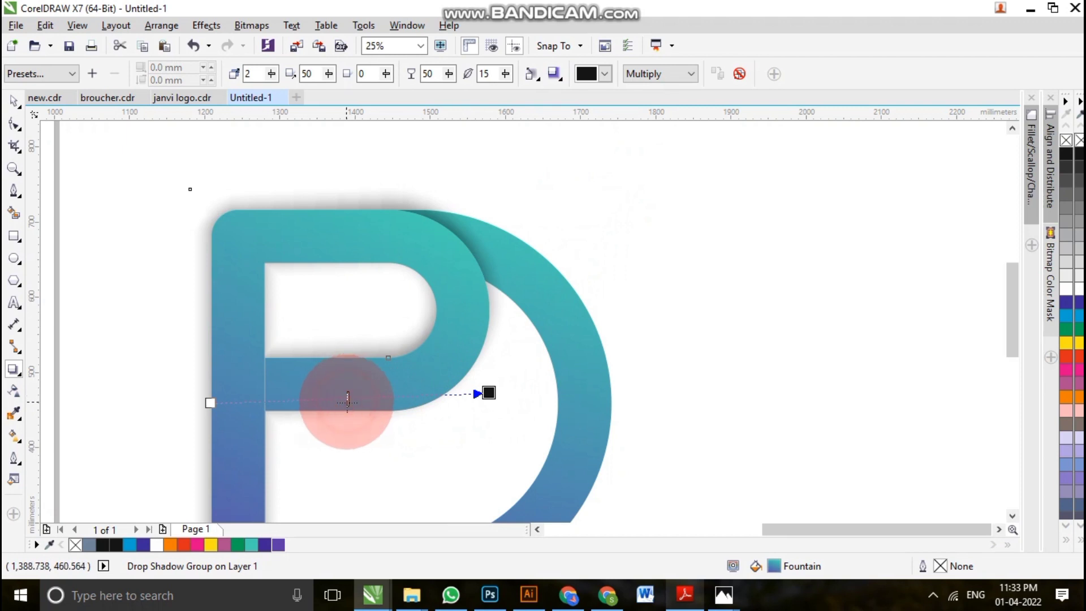
mouse_move(348, 399)
mouse_down()
mouse_move(361, 399)
mouse_move(350, 399)
mouse_up()
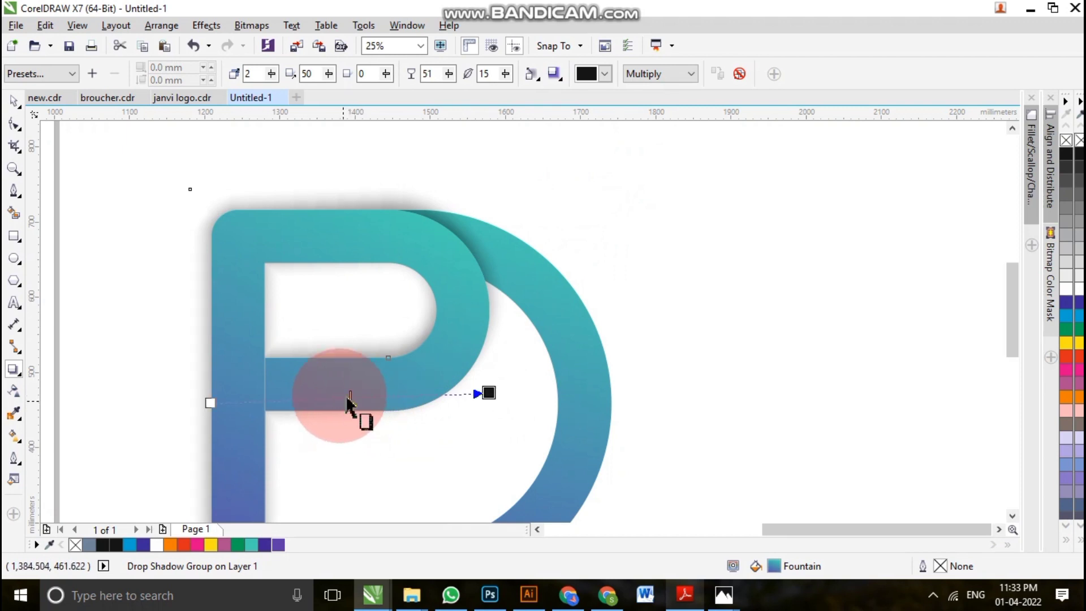
Separate the drop shadow from the P and place it inside the D as a PowerClip.
click(14, 102)
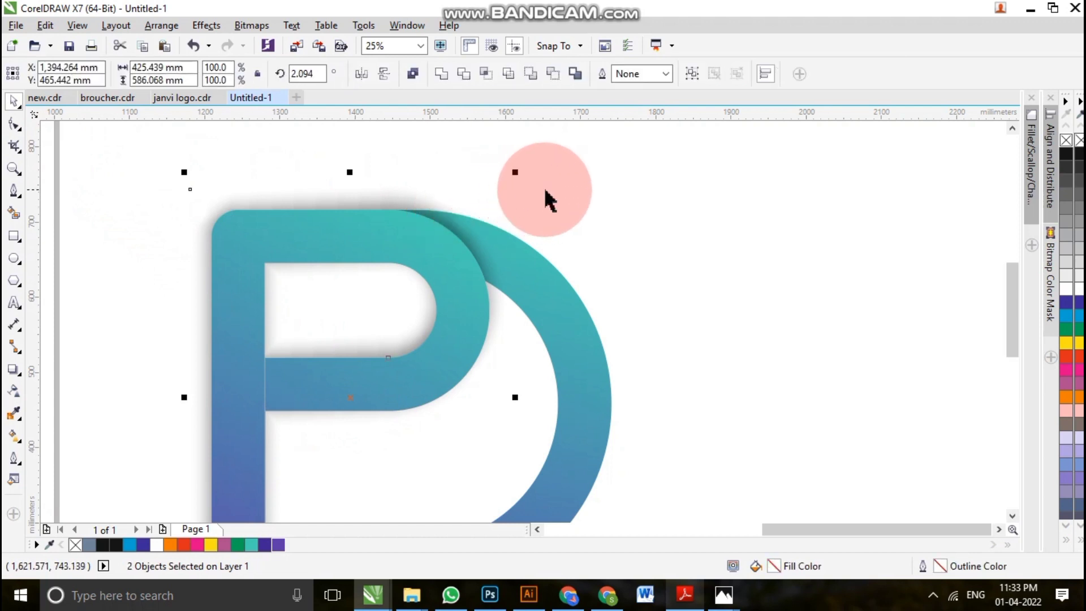
click(546, 187)
click(390, 194)
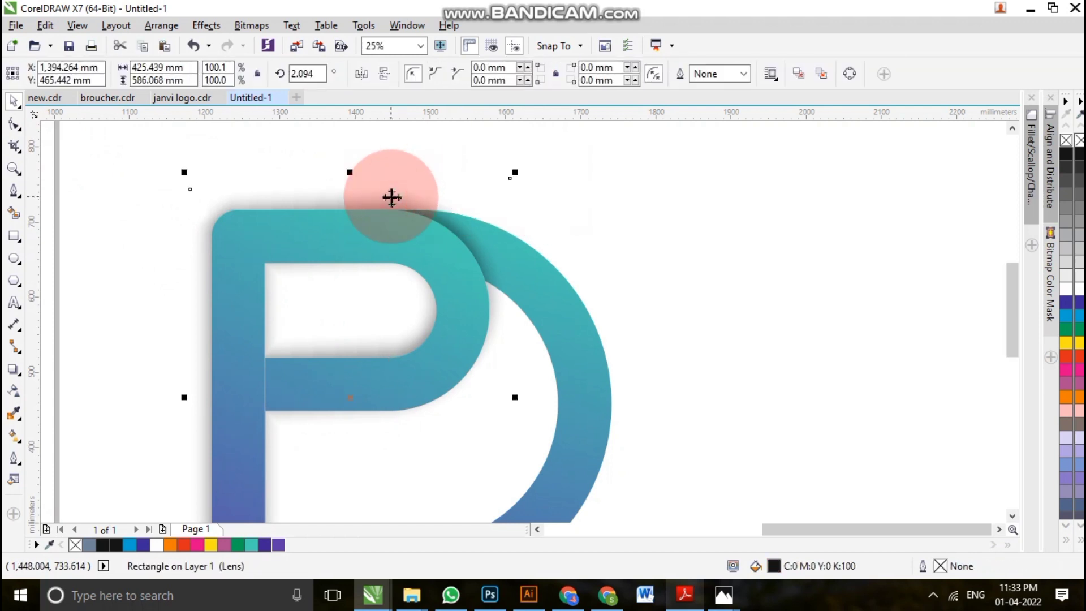
right_click(390, 195)
click(368, 206)
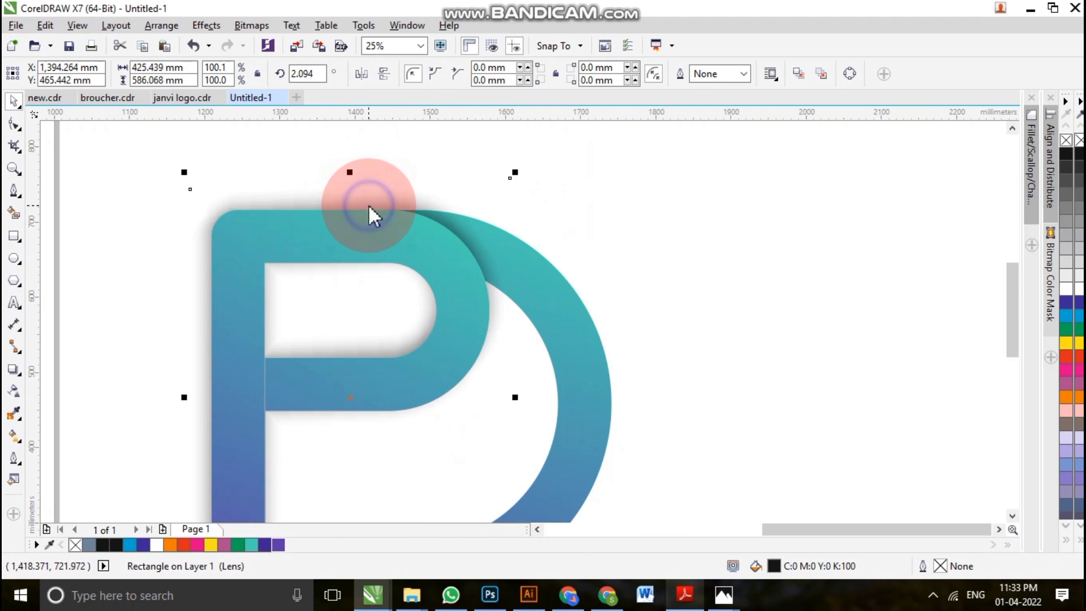
right_click(368, 205)
click(450, 155)
click(544, 280)
click(638, 255)
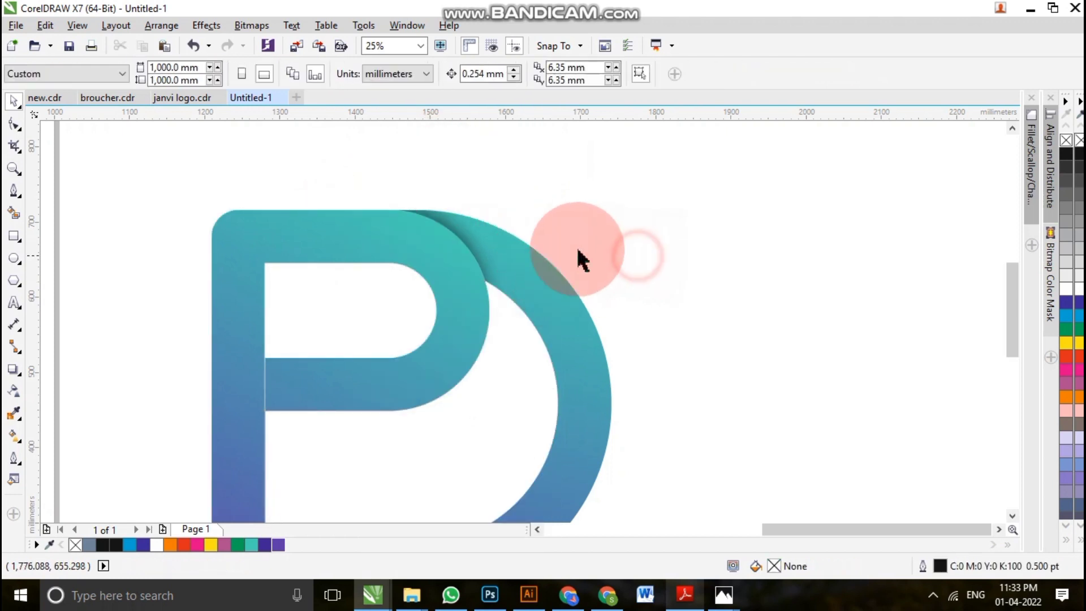
scroll(575, 247, down, 1)
scroll(444, 413, up, 1)
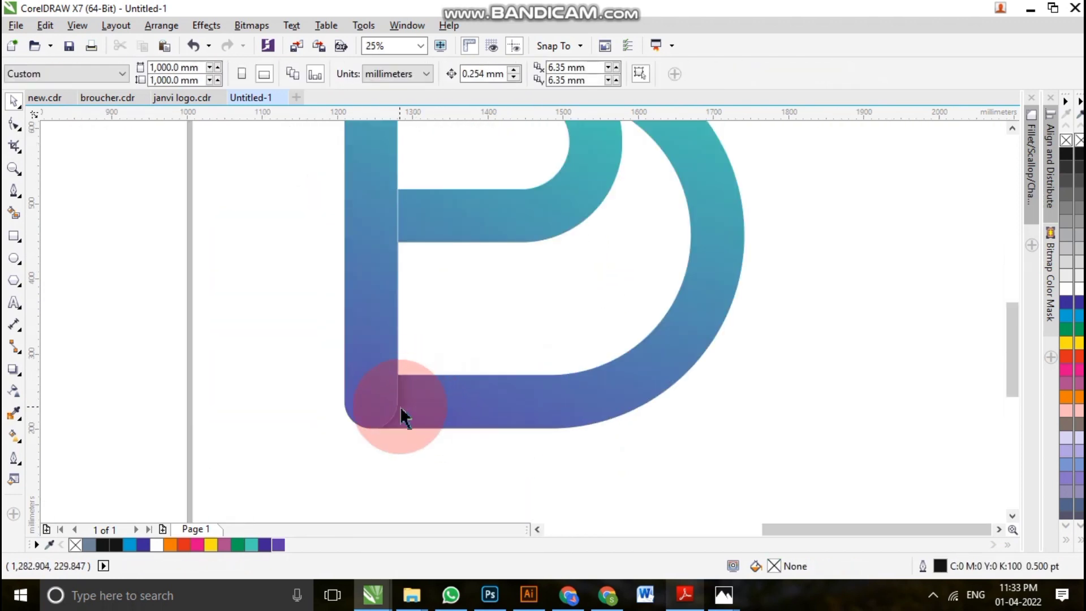
scroll(399, 406, up, 1)
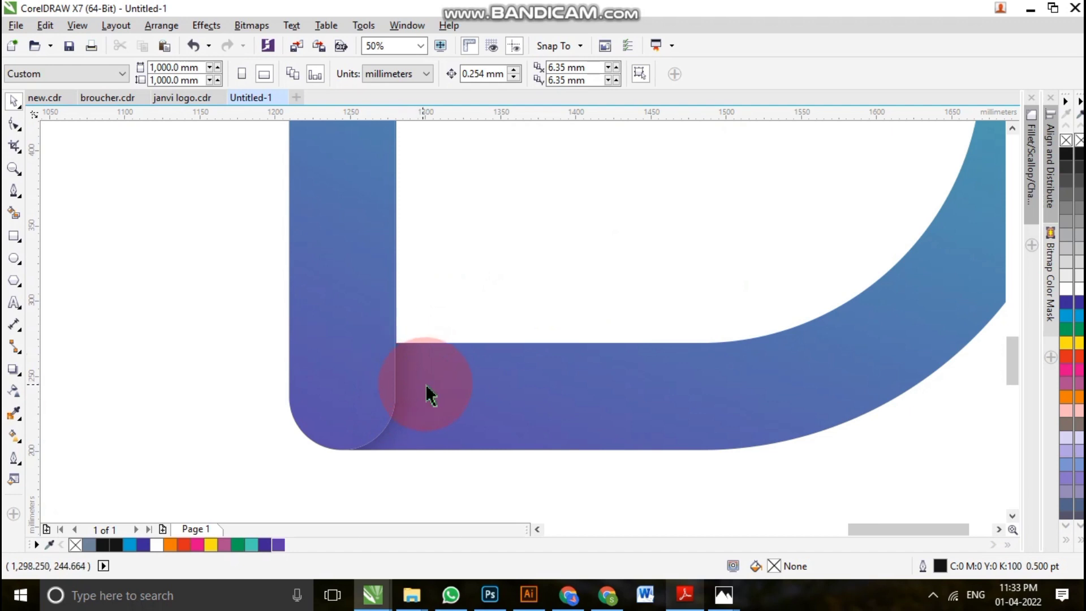
Open the D's PowerClip contents for editing with the clipped drop shadow selected.
click(428, 395)
right_click(450, 385)
click(519, 136)
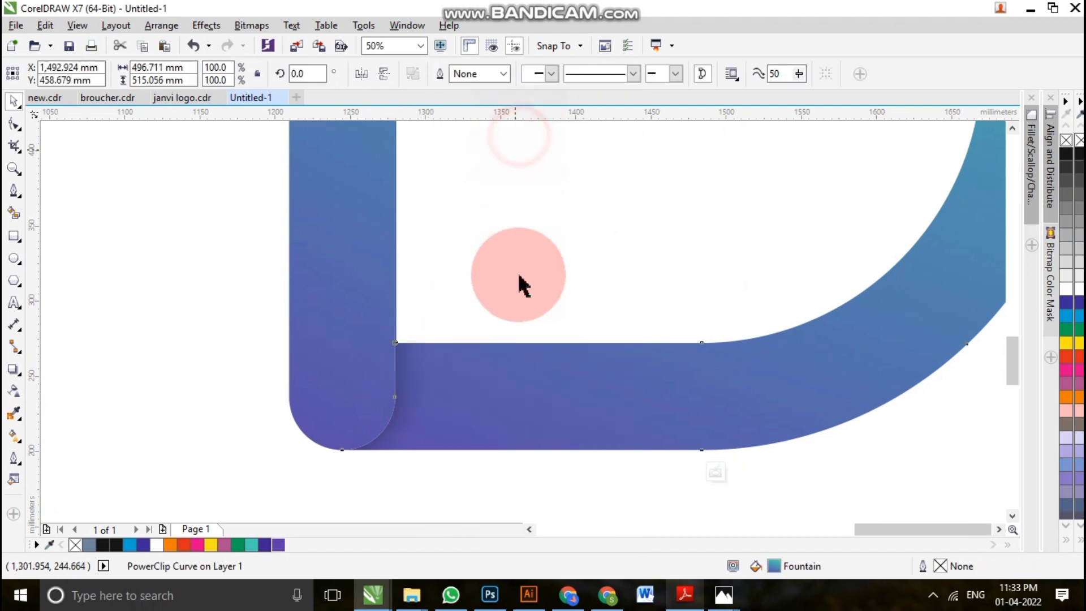
click(356, 362)
scroll(357, 358, down, 2)
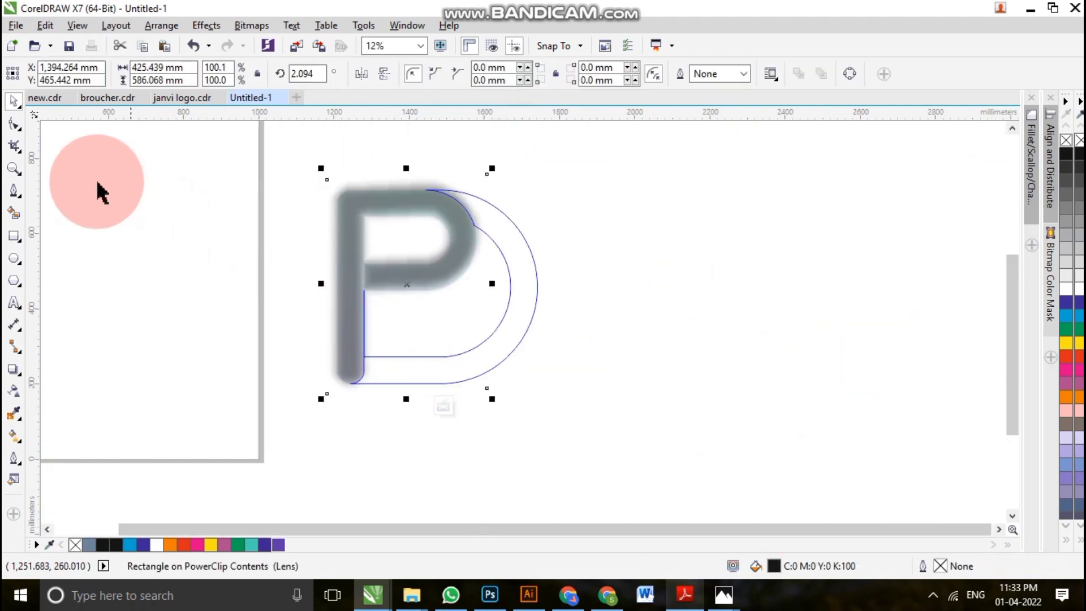
Raise the lower nodes of the shadow's frame until it is about 355 mm tall and finish editing the PowerClip.
click(12, 124)
click(339, 353)
drag(307, 332, 521, 424)
drag(489, 389, 497, 303)
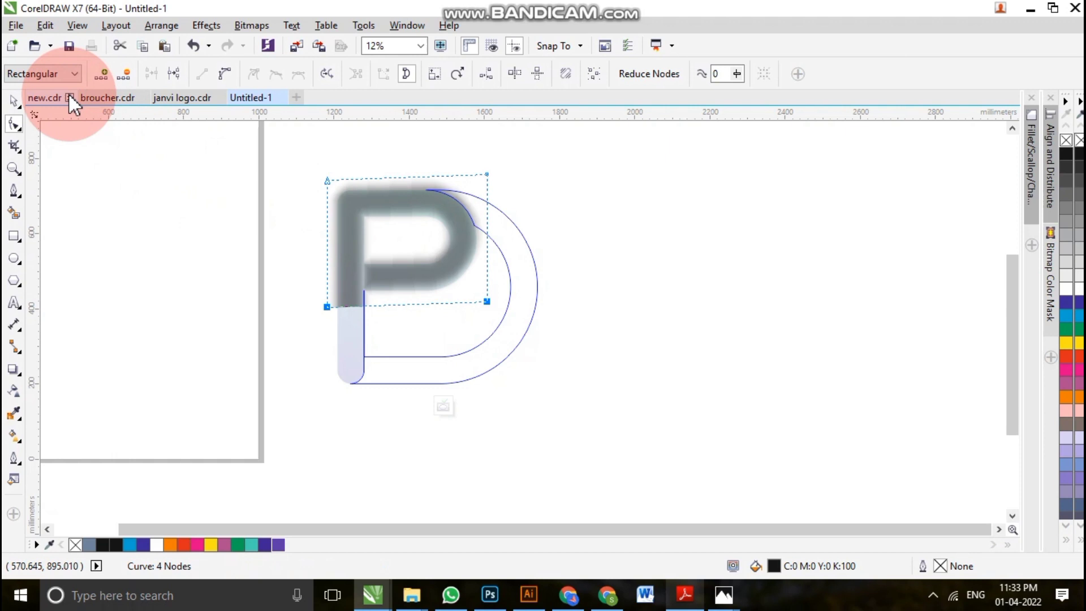
click(14, 101)
click(441, 406)
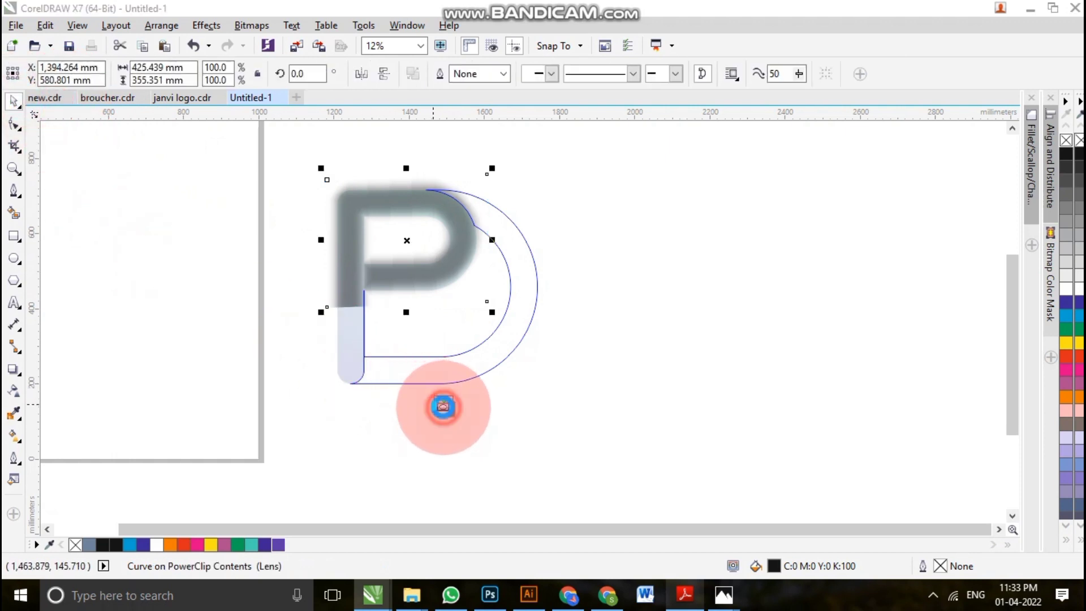
click(436, 457)
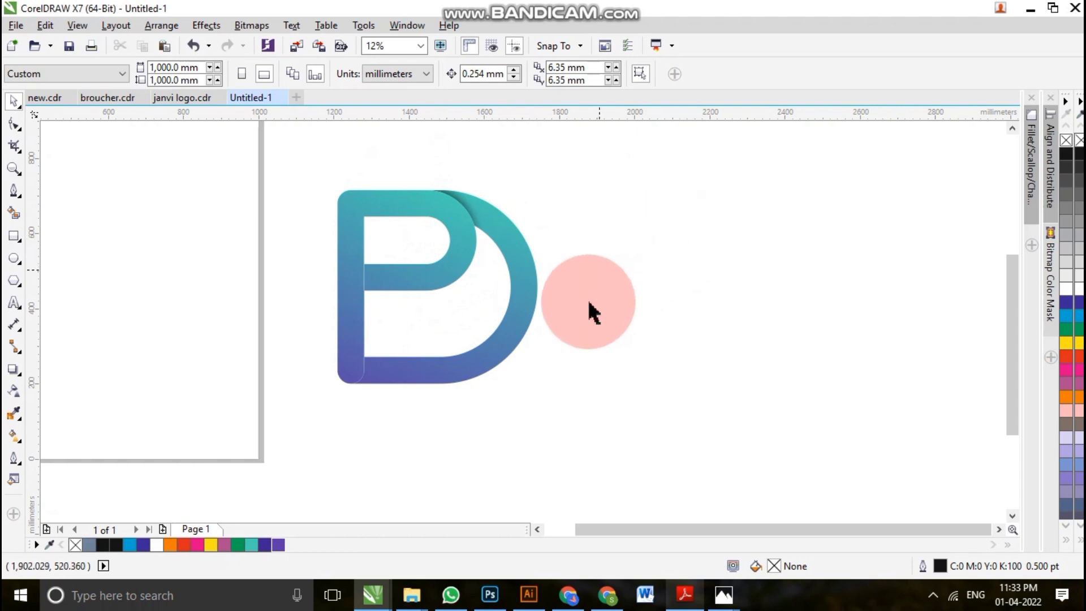
Delete the leftover rounded bar pieces from the page.
key(F4)
scroll(380, 346, down, 2)
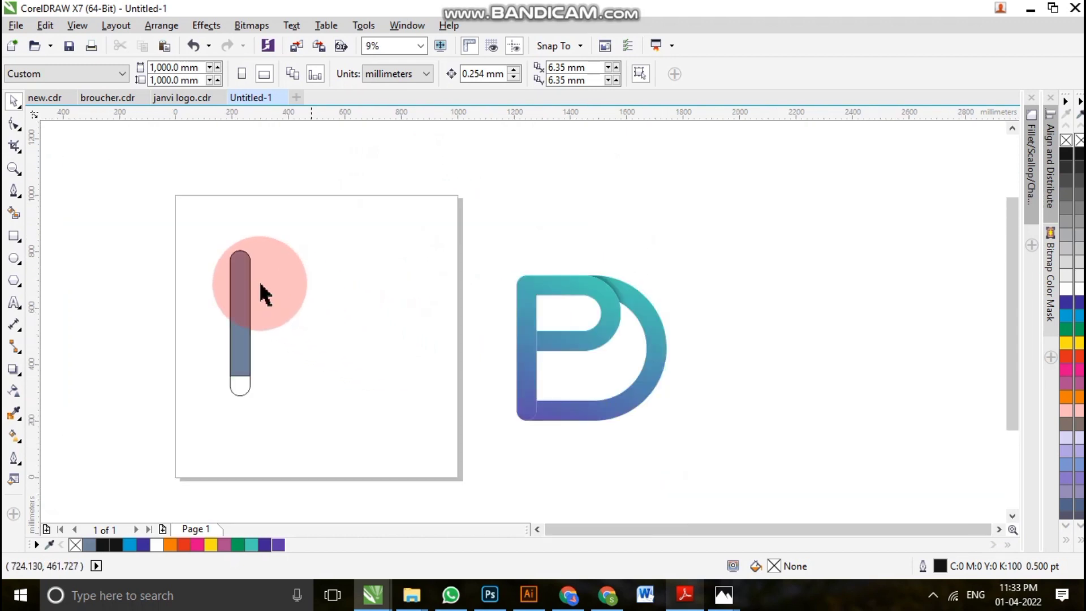
drag(174, 220, 378, 509)
key(Delete)
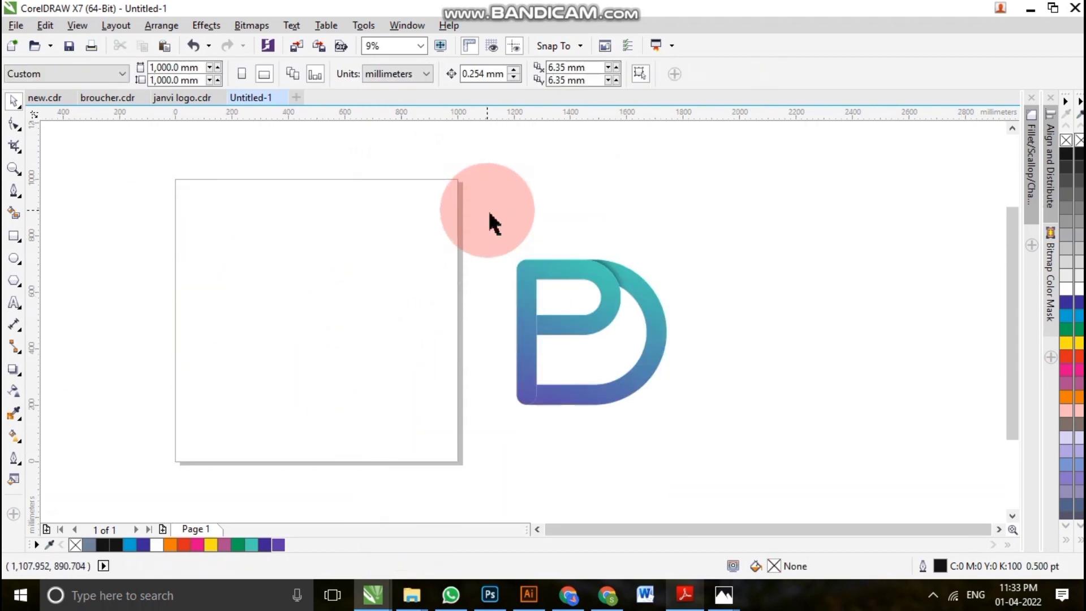
Group the P and D and centre the group on the page.
key(ctrl+a)
key(ctrl+g)
key(p)
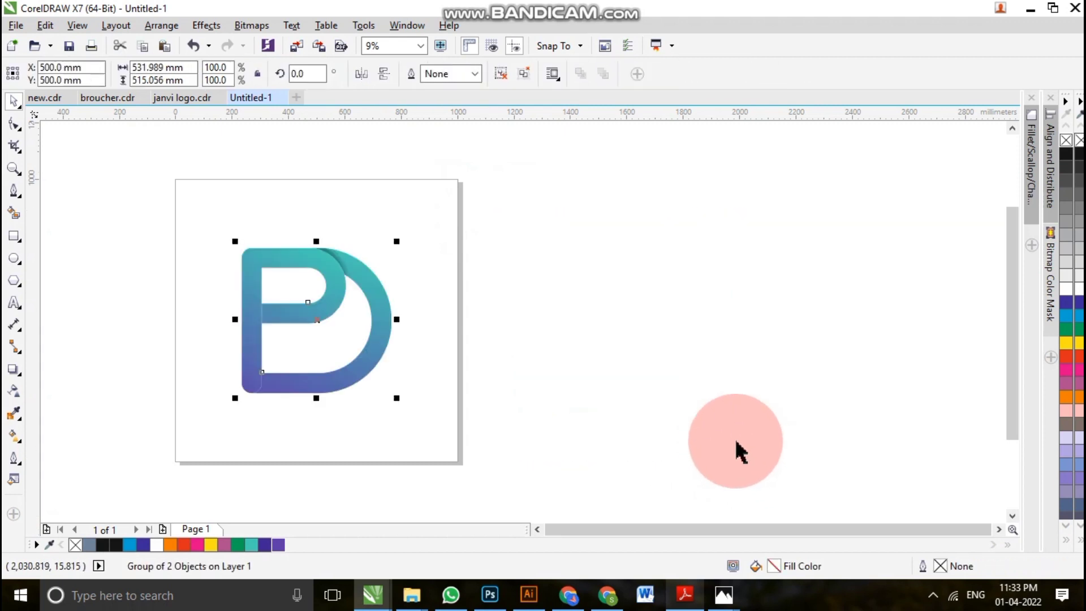
Scale the grouped logo down proportionally about its centre to about 286 mm wide.
drag(395, 400, 357, 365)
click(558, 325)
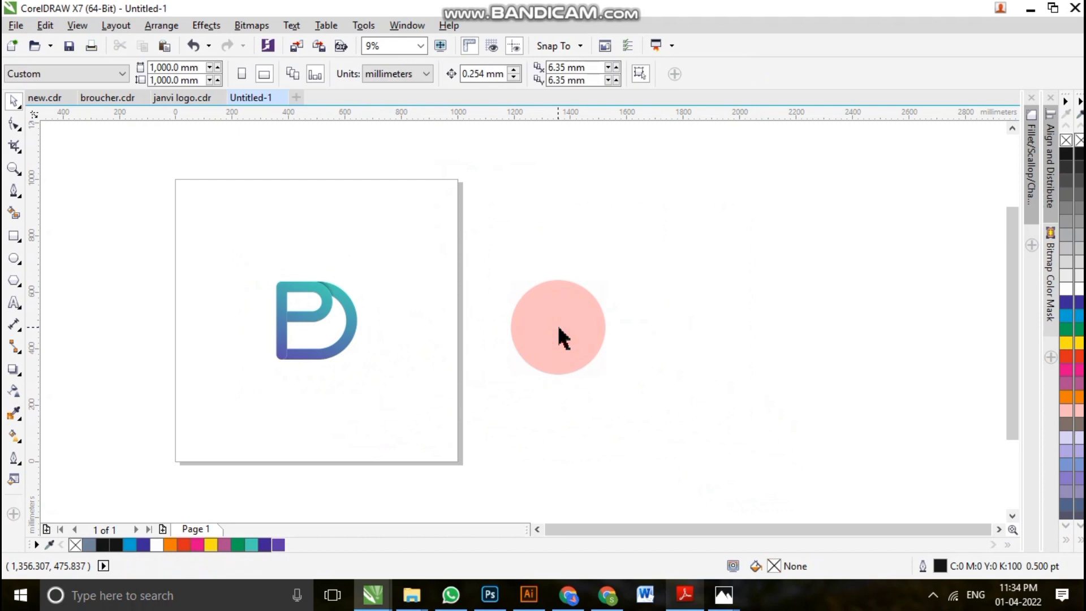
Ungroup the logo so the P and the D are separate objects again.
key(F4)
scroll(382, 447, down, 2)
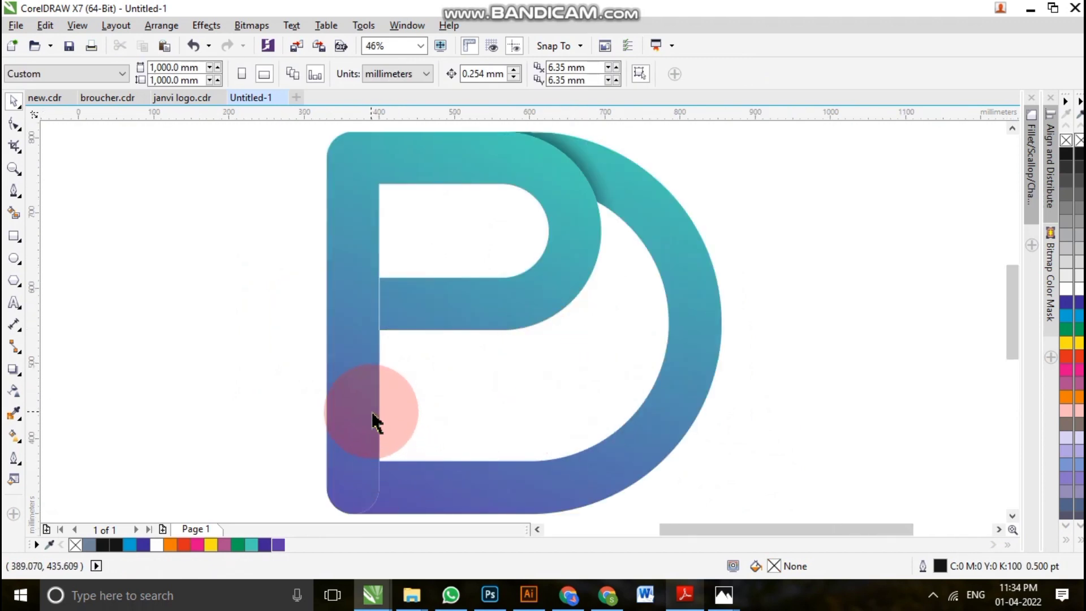
scroll(368, 463, up, 2)
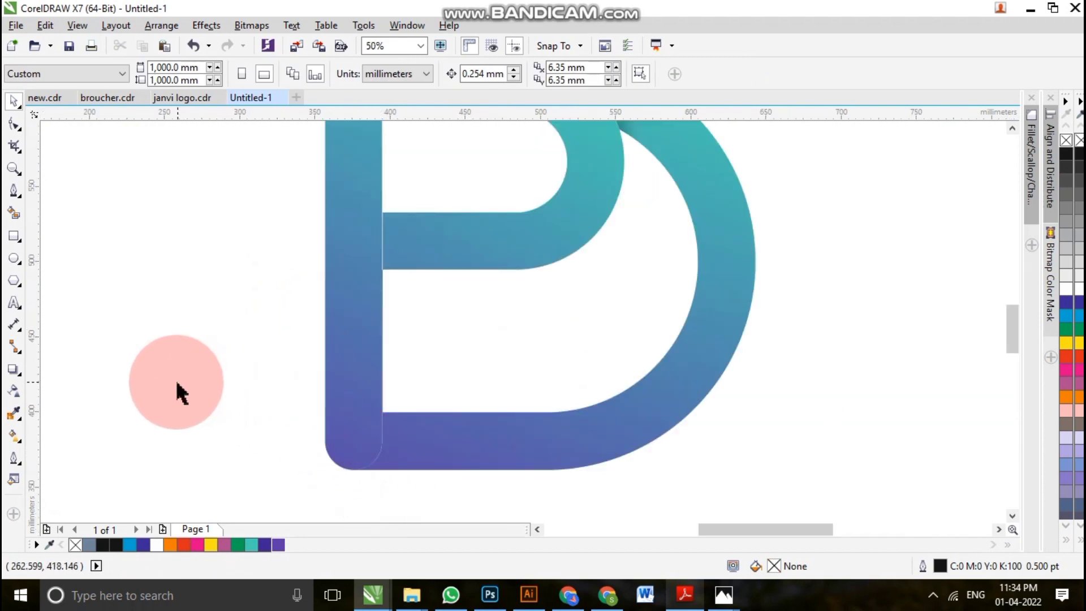
scroll(293, 421, down, 2)
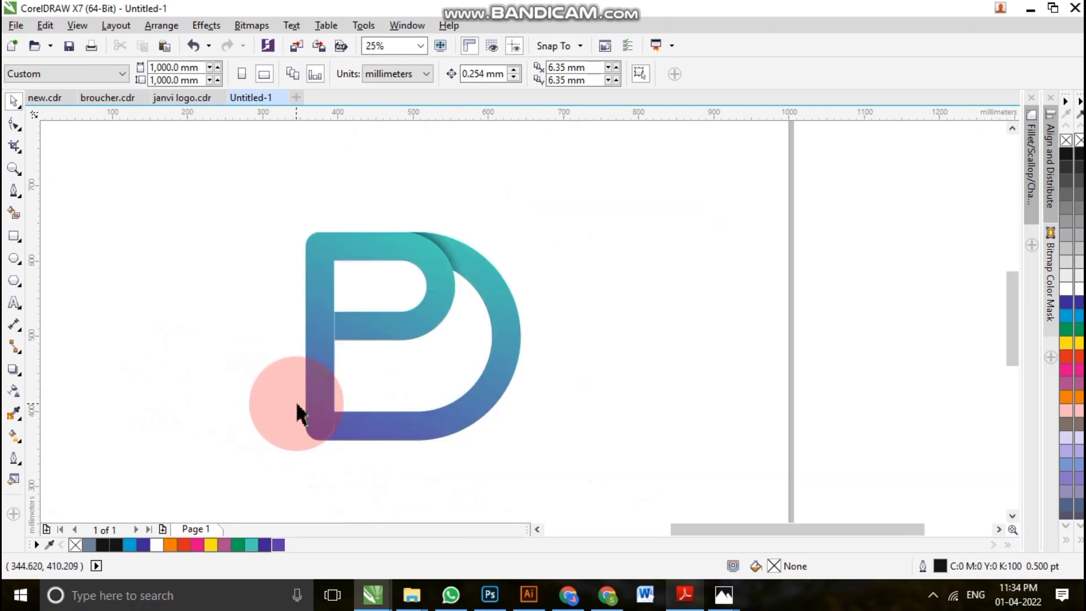
click(368, 331)
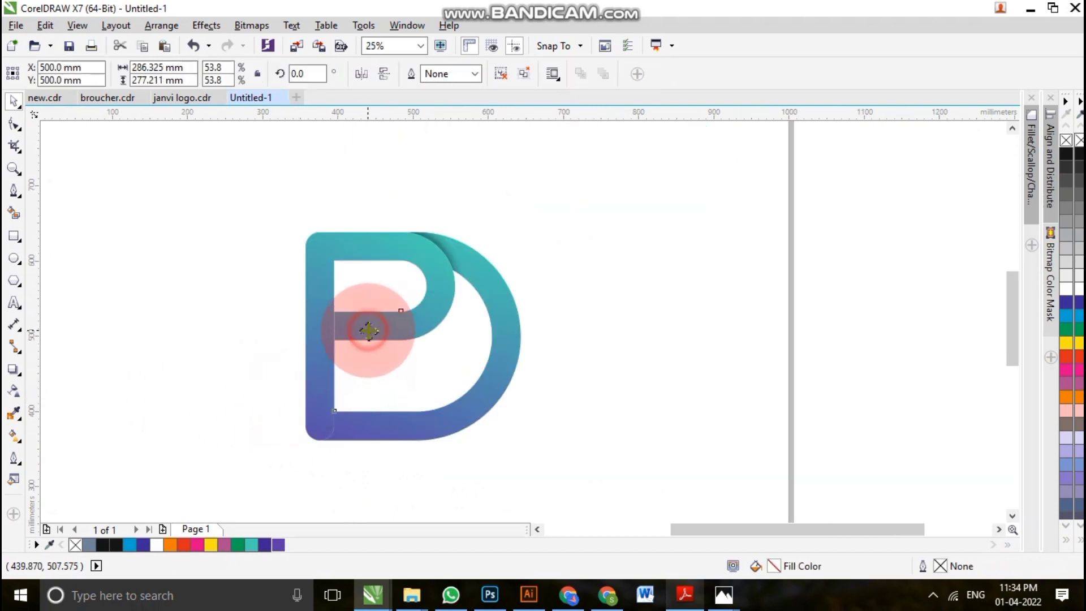
click(502, 73)
click(648, 230)
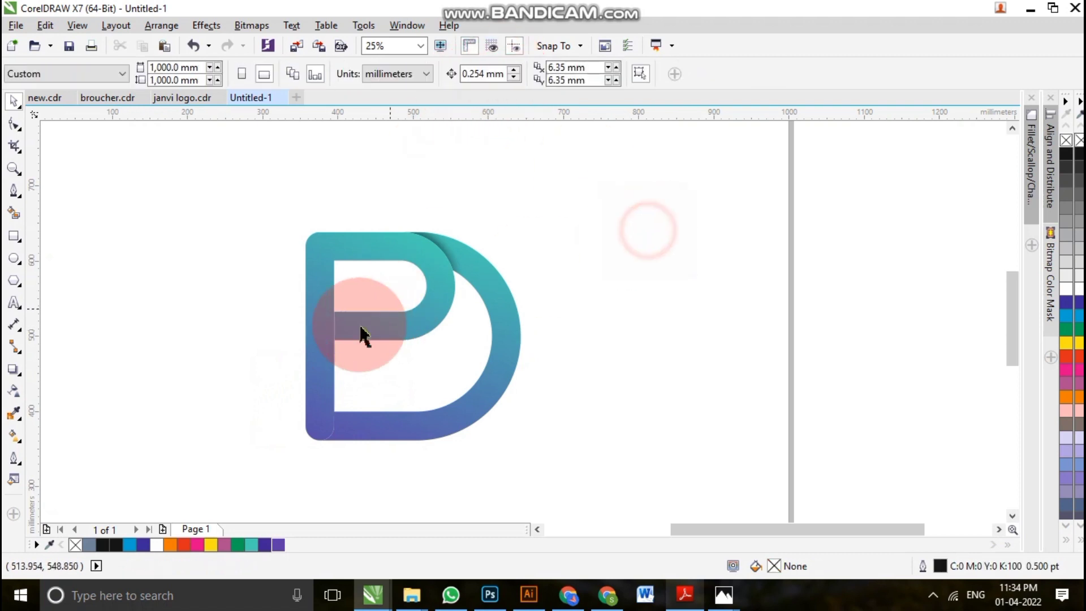
click(373, 328)
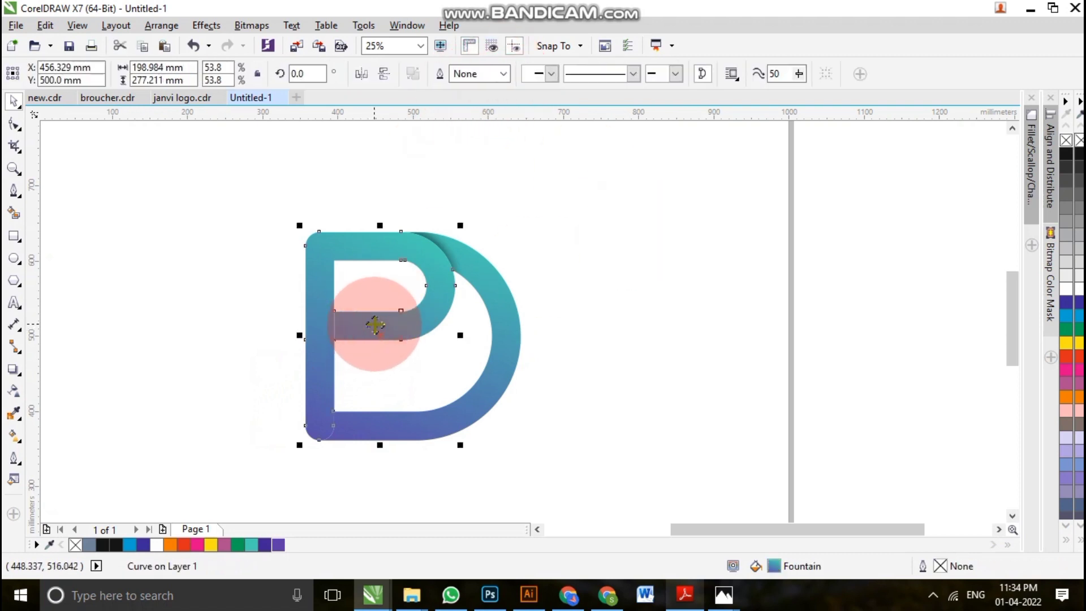
click(278, 291)
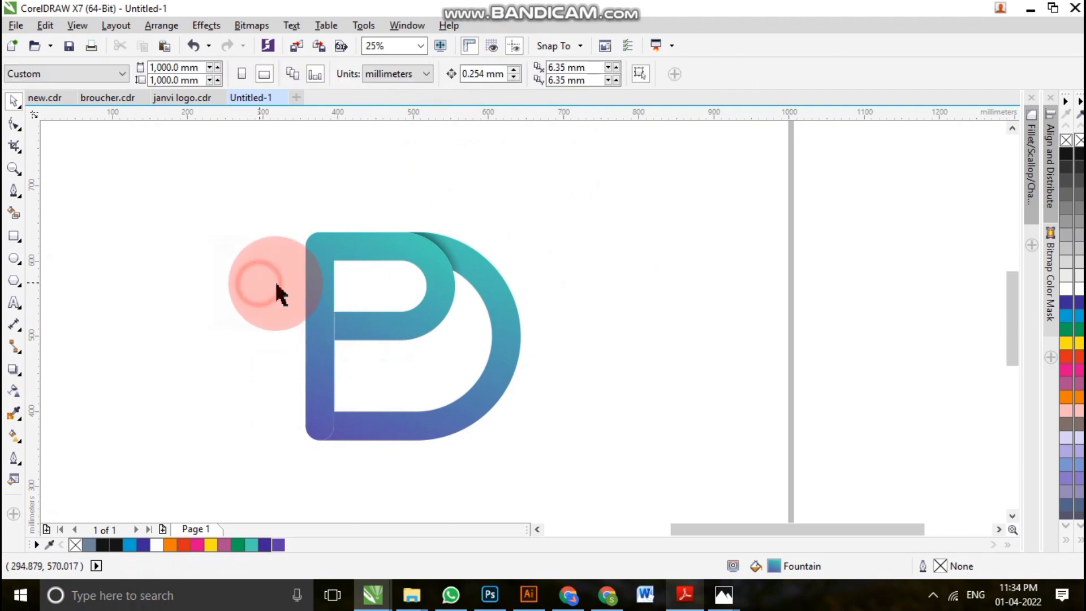
Add the artistic text "pool docx" below the logo.
scroll(286, 289, down, 1)
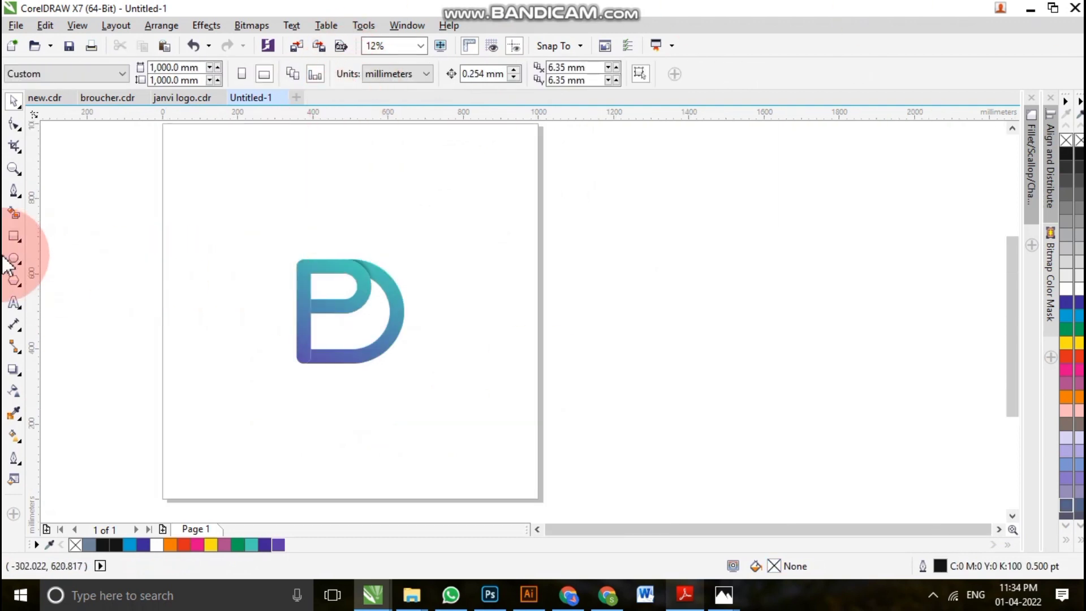
click(14, 303)
scroll(365, 430, up, 1)
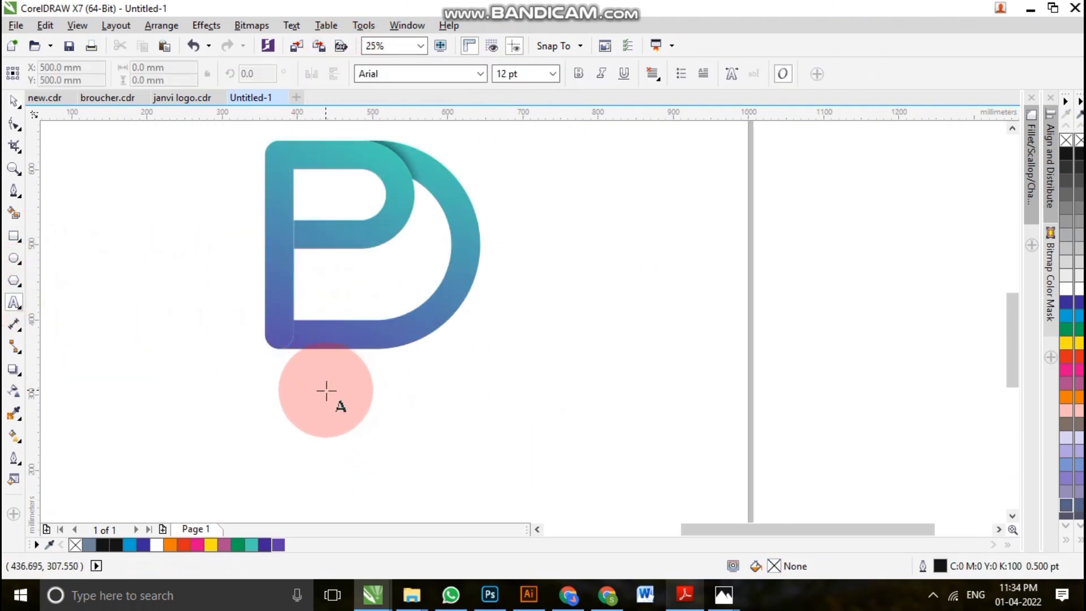
click(330, 385)
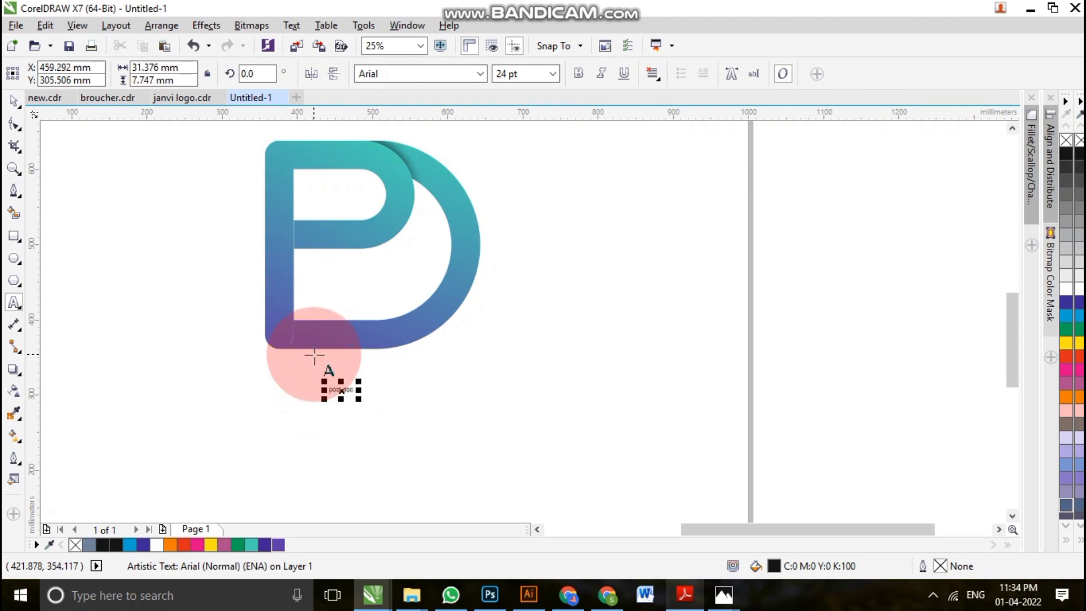
click(11, 101)
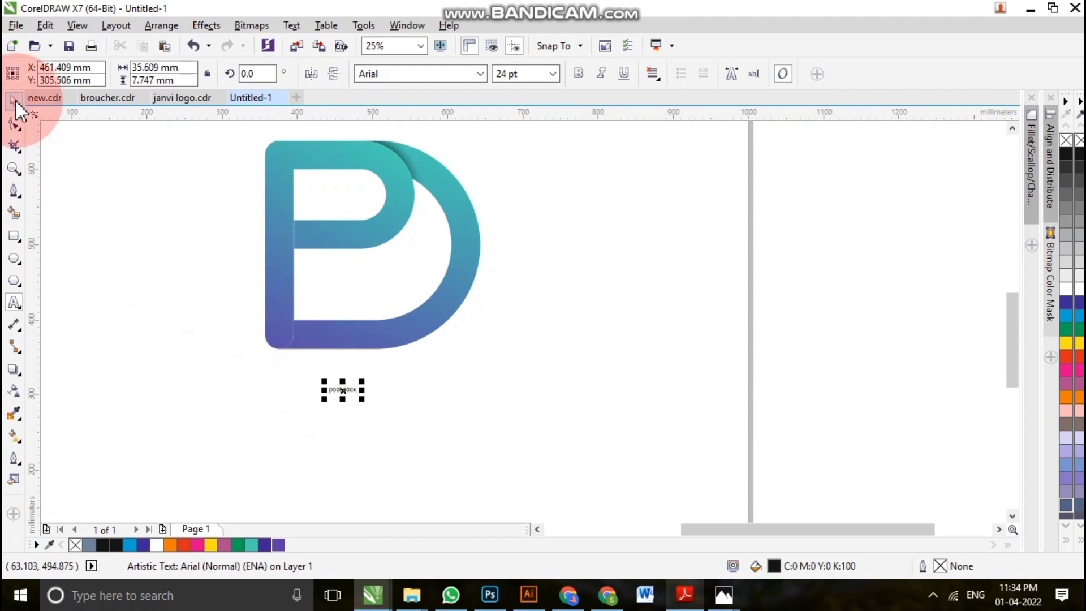
Try changing the whole "pool docx" text to UPPERCASE and undo the case change.
scroll(362, 417, up, 5)
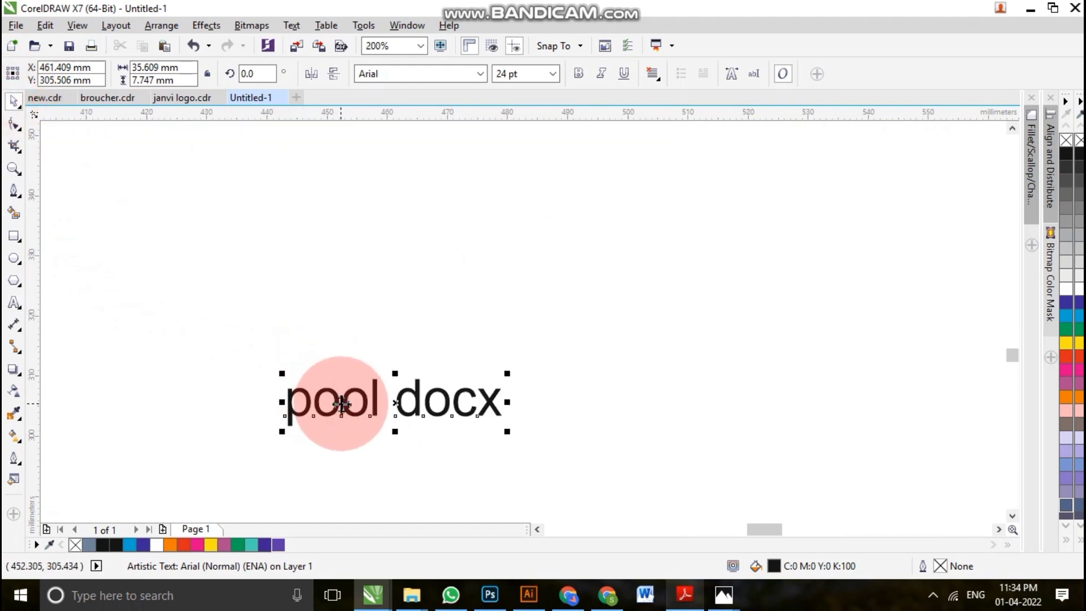
click(343, 413)
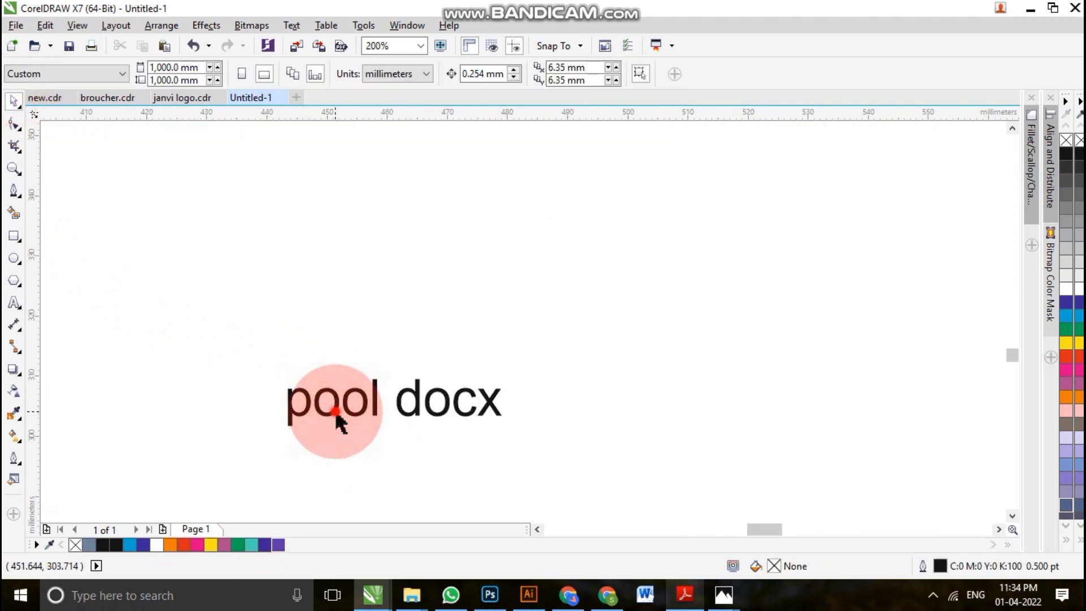
click(334, 416)
double_click(336, 410)
key(shift+F3)
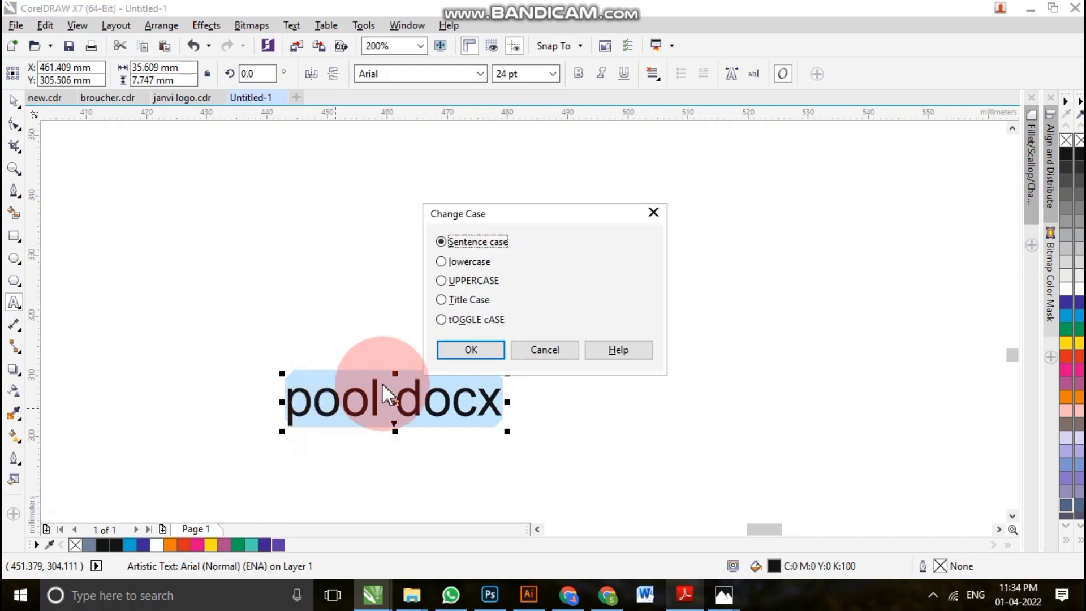
click(458, 287)
click(472, 347)
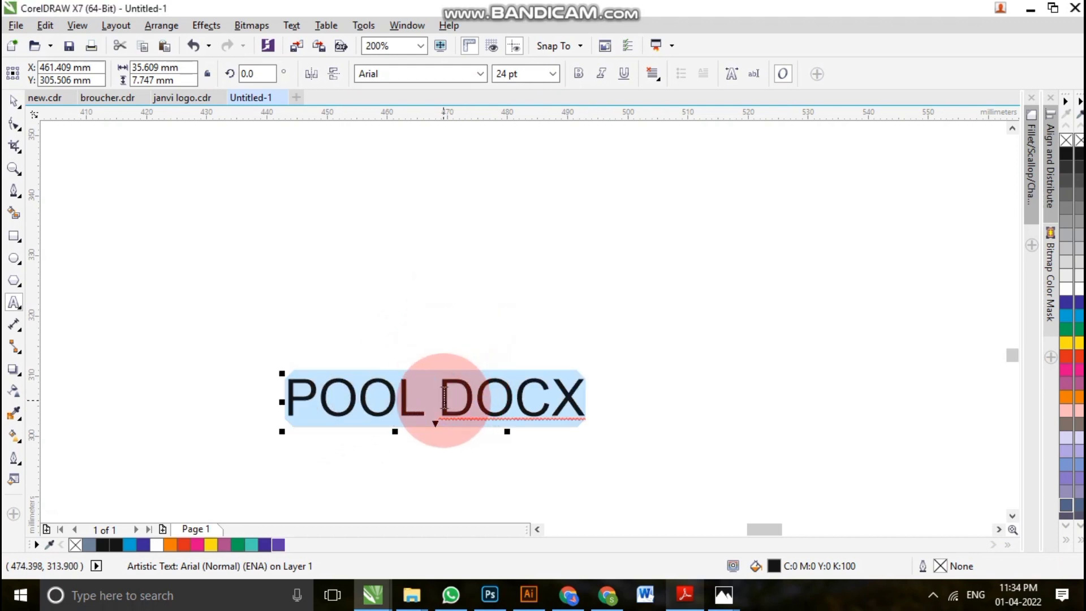
key(ctrl+z)
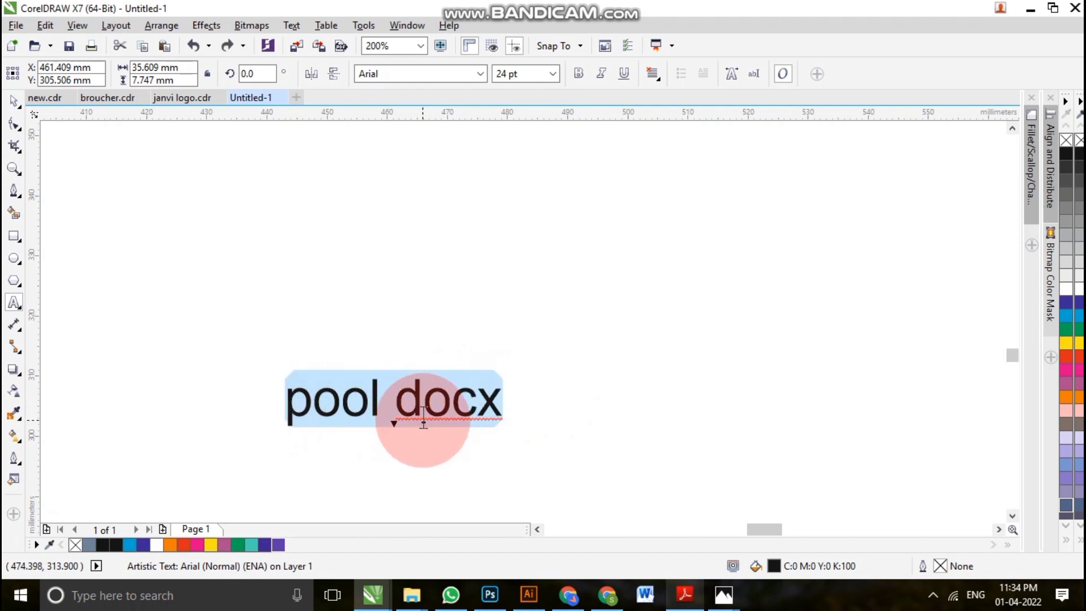
Remove the space between the two words and capitalize the d so the text reads "poolDocx".
click(396, 400)
key(BackSpace)
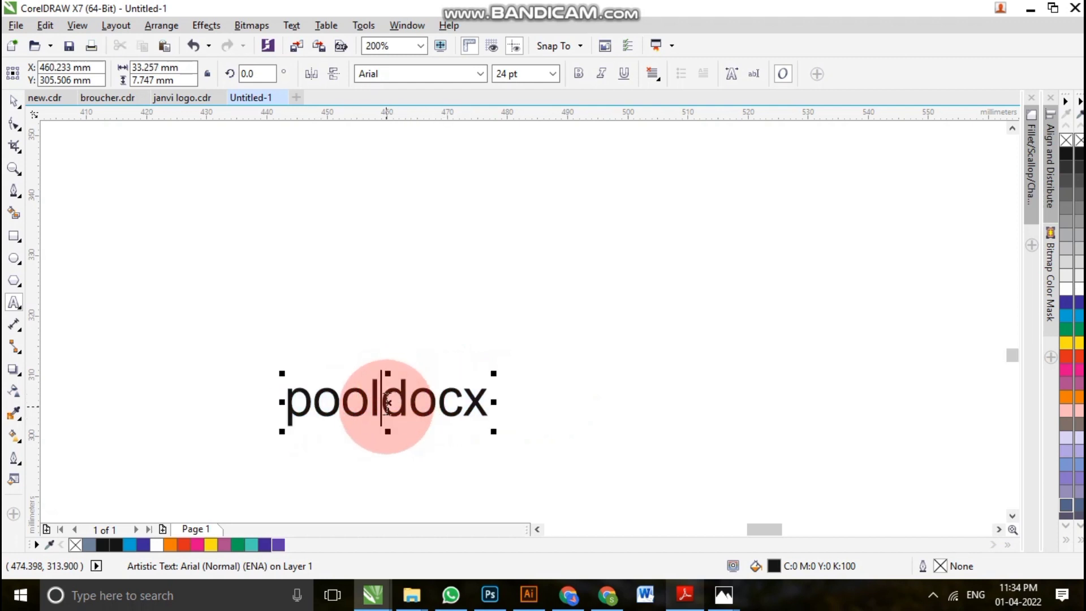
drag(410, 412, 424, 417)
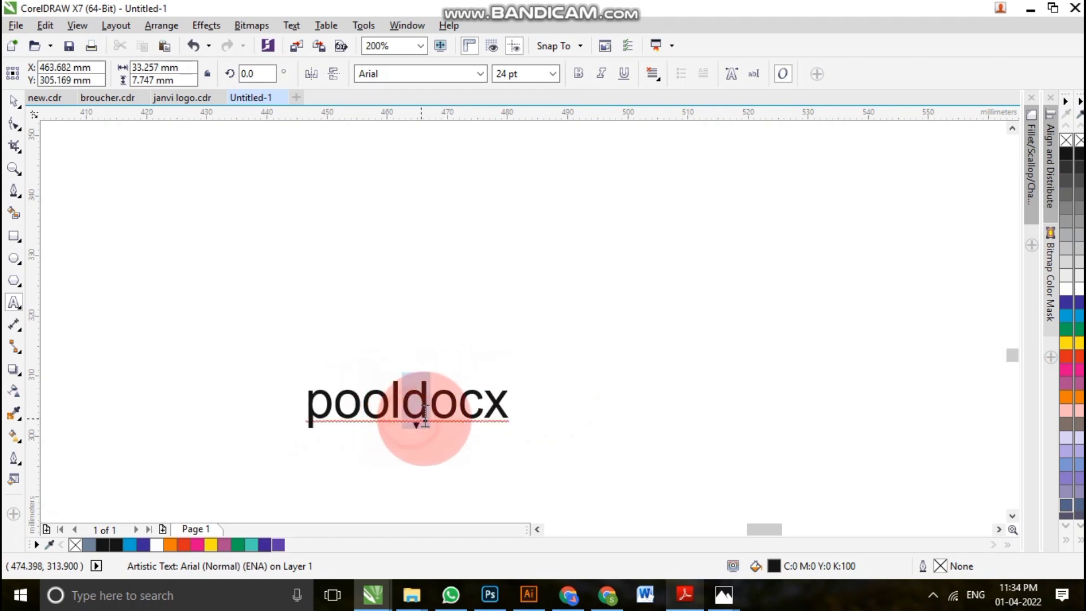
text(D)
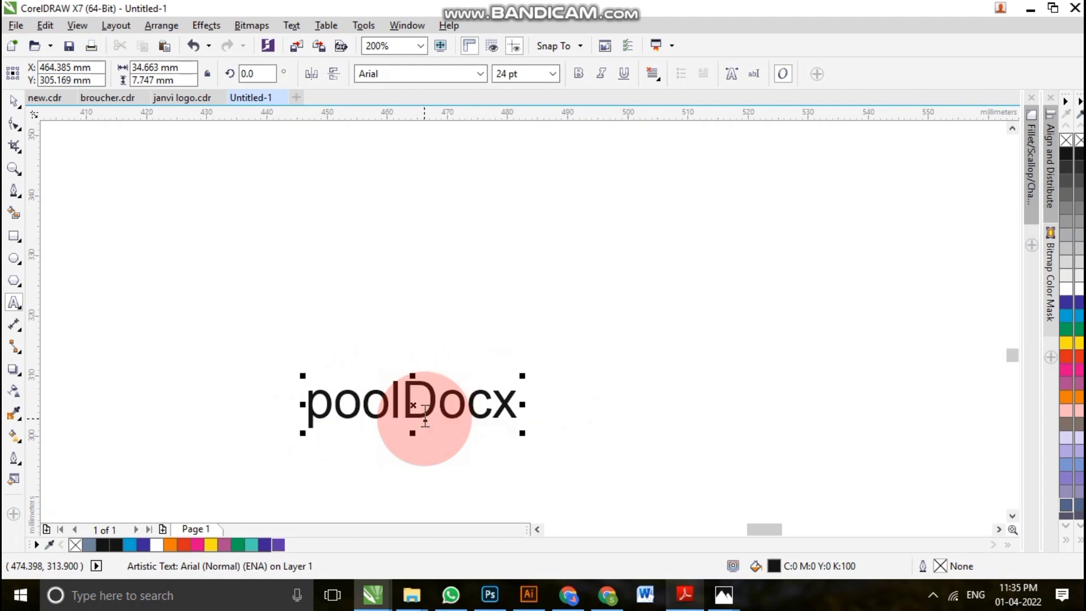
Change the case of the "Docx" part of the text to UPPERCASE.
drag(447, 410, 510, 410)
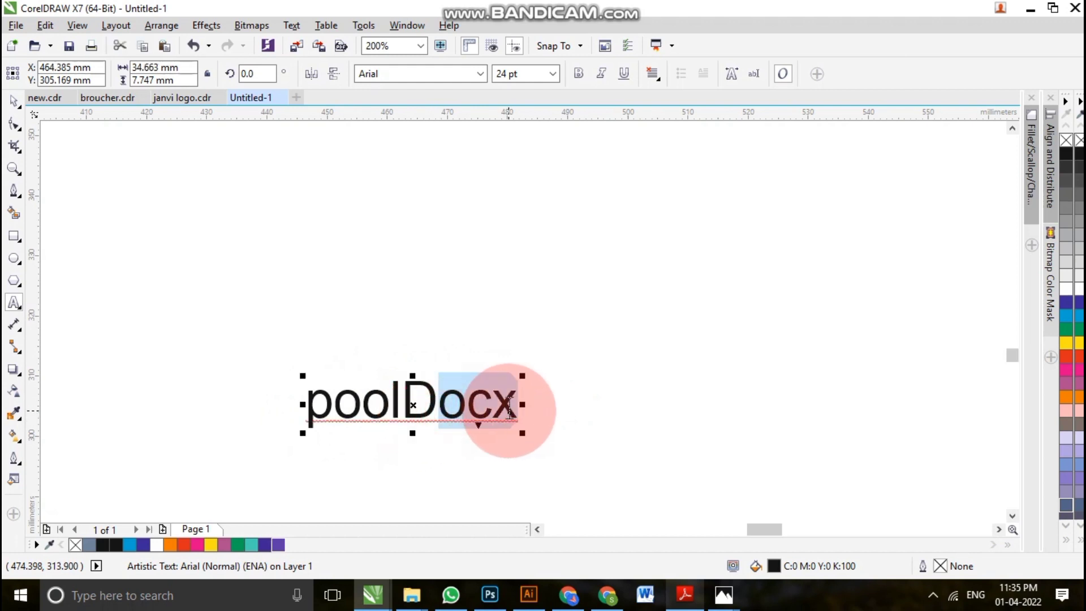
drag(415, 402, 499, 406)
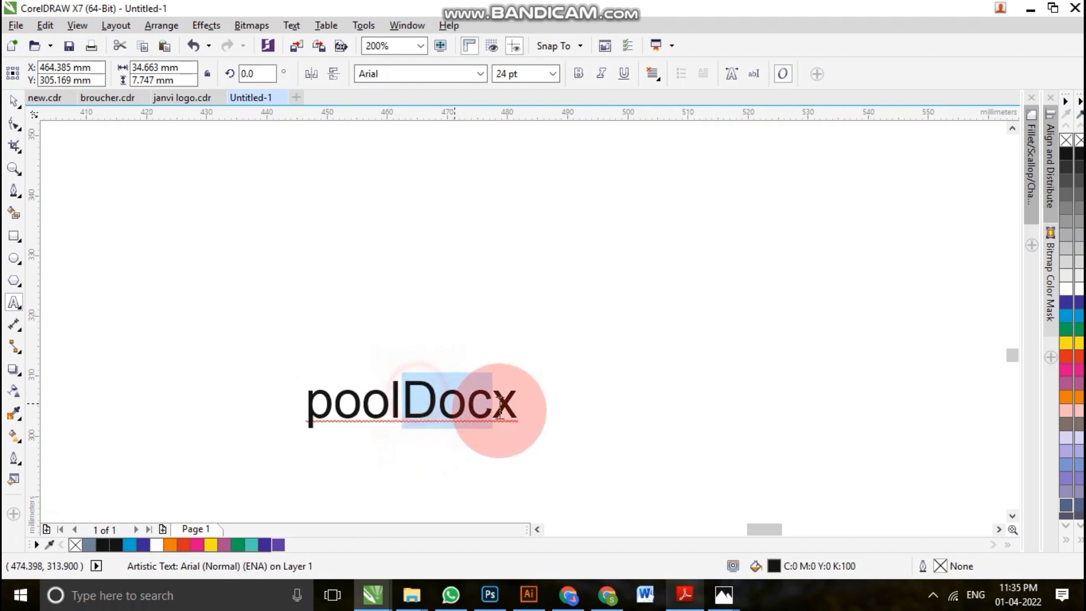
key(shift+F3)
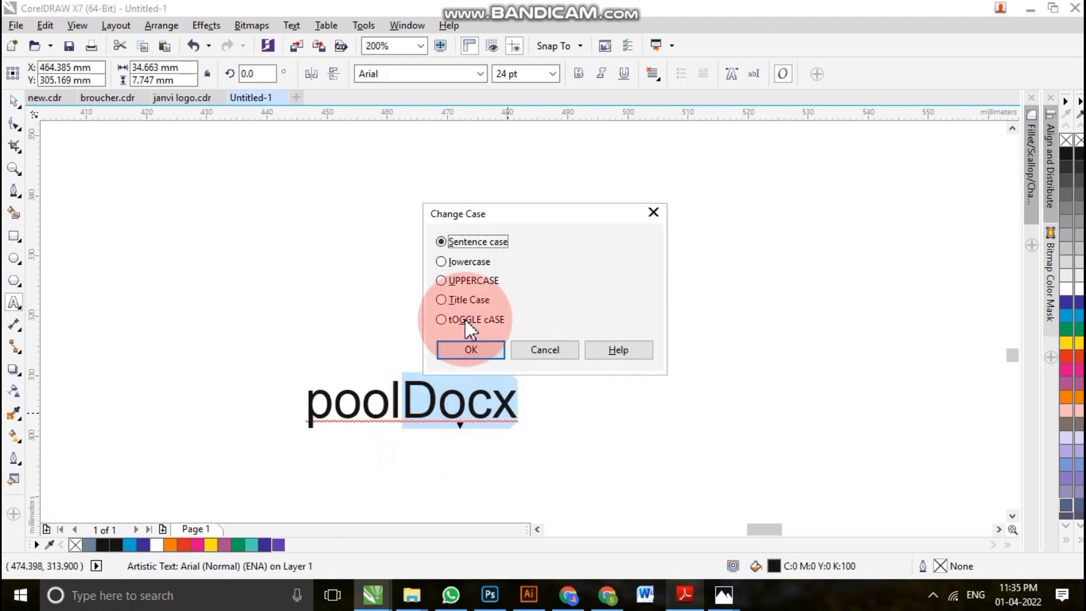
click(471, 349)
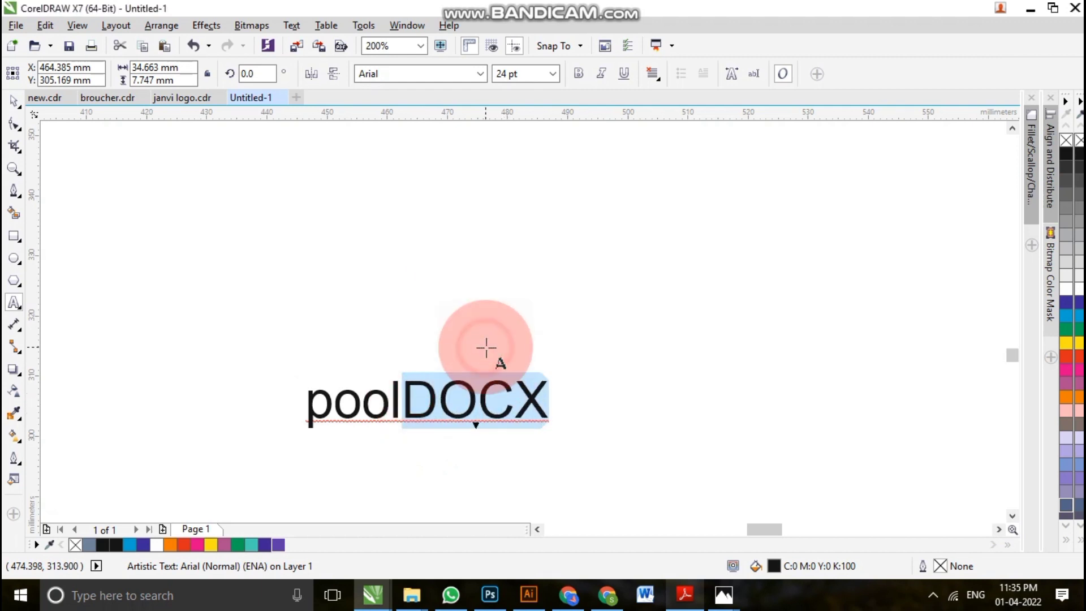
Replace the first letter with a capital P so the text reads "PoolDOCX".
click(285, 403)
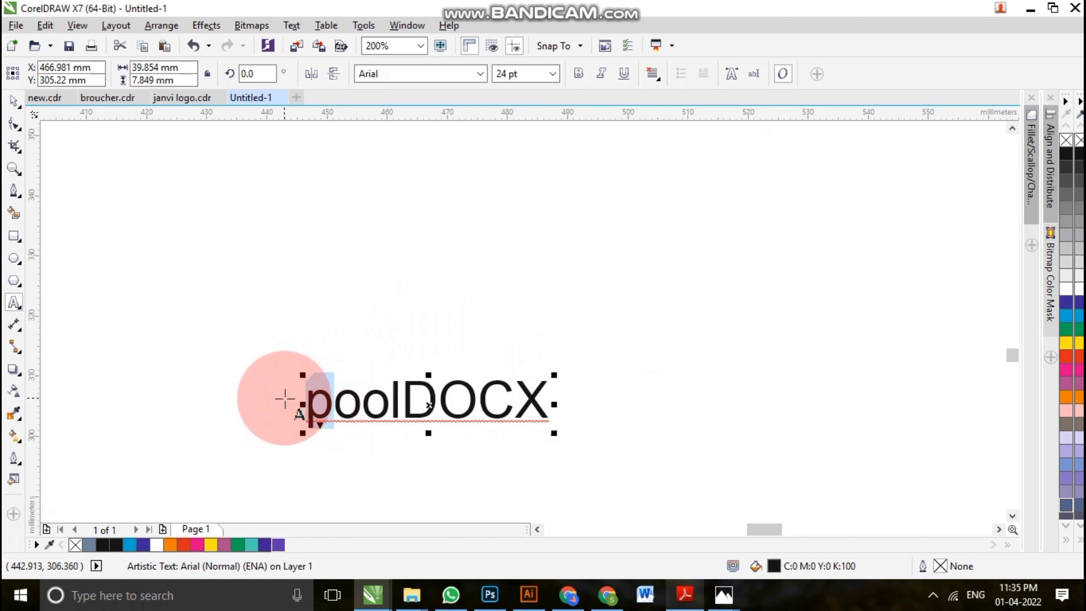
text(P)
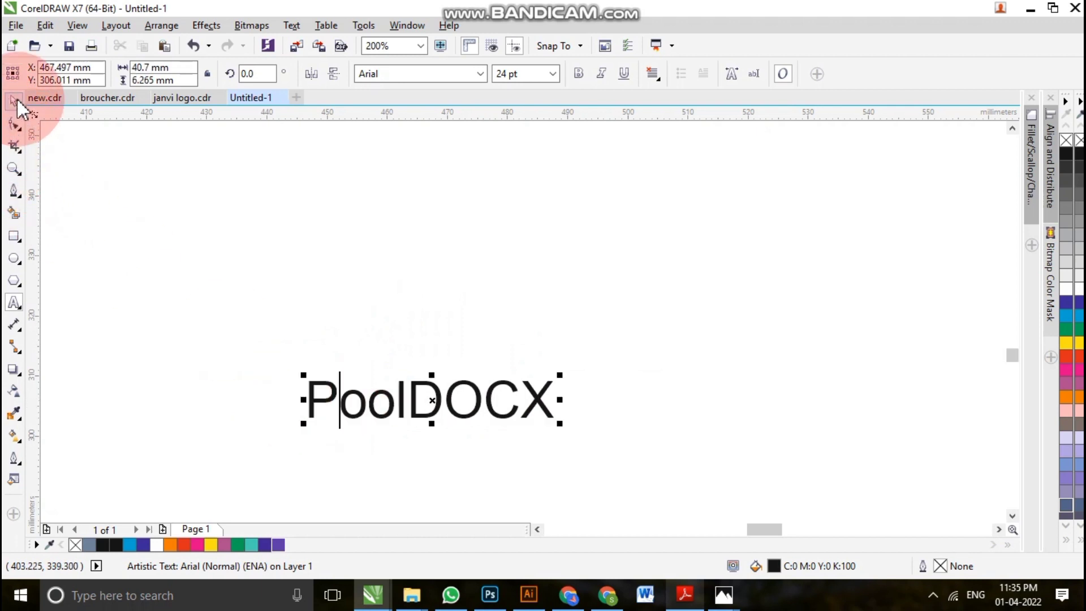
click(14, 101)
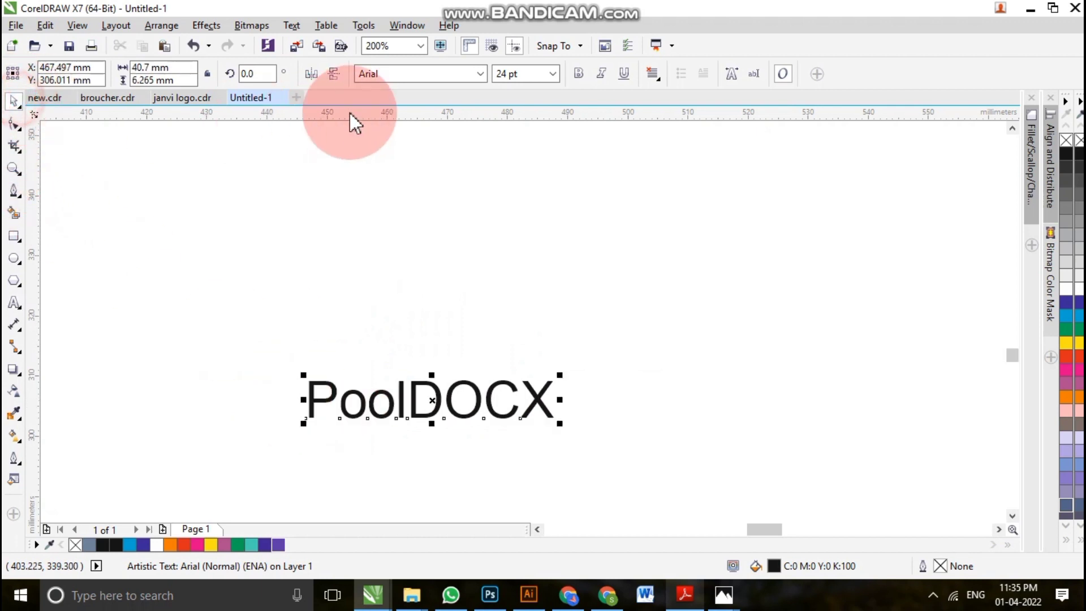
Replace the second "o" with "u" so the name reads "PoulDOCX".
double_click(367, 418)
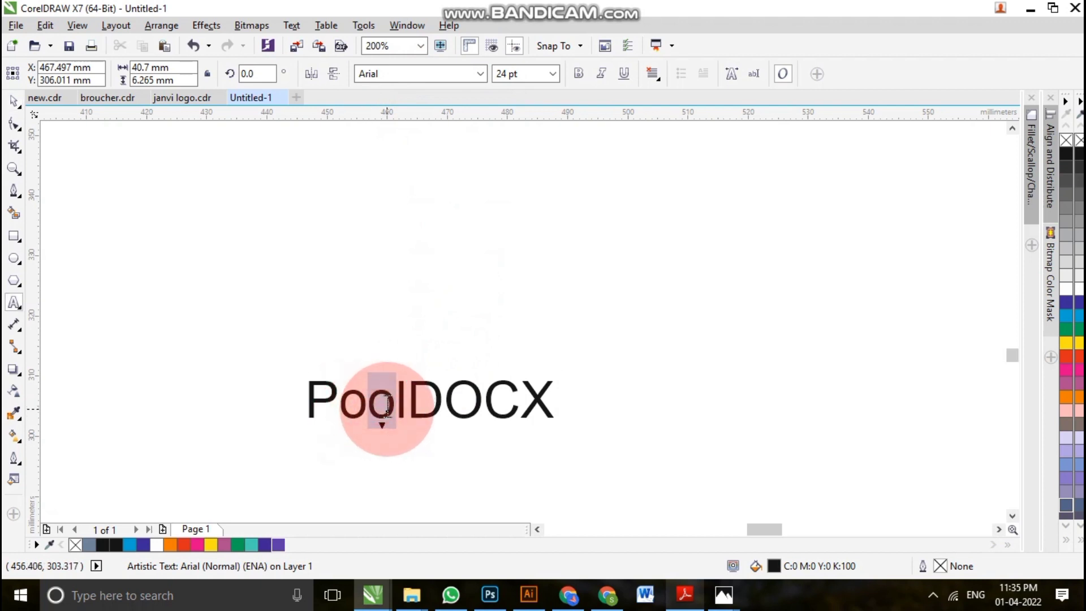
text(u)
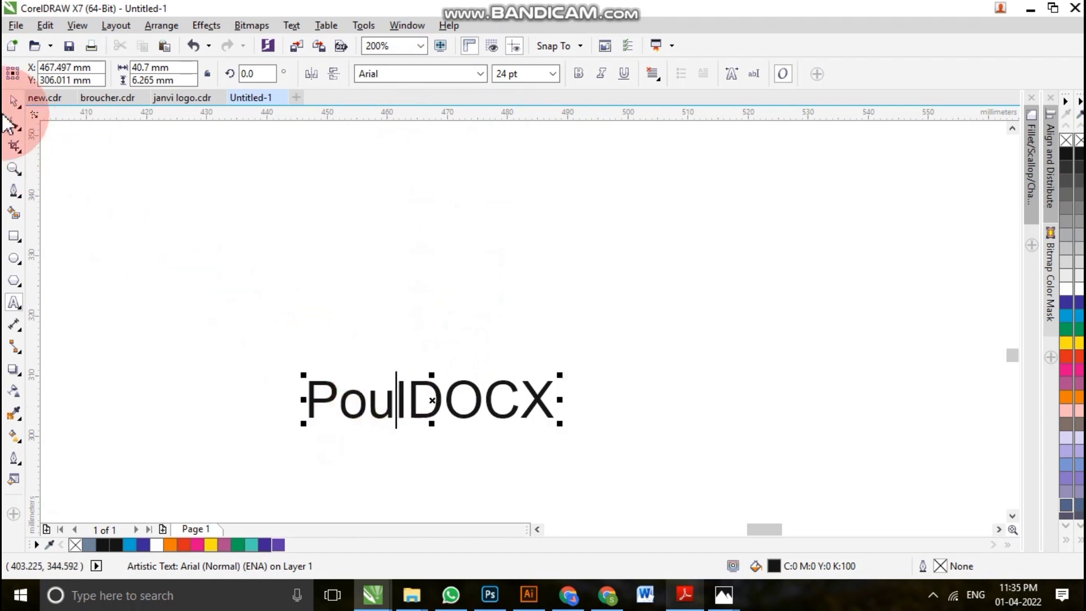
click(15, 111)
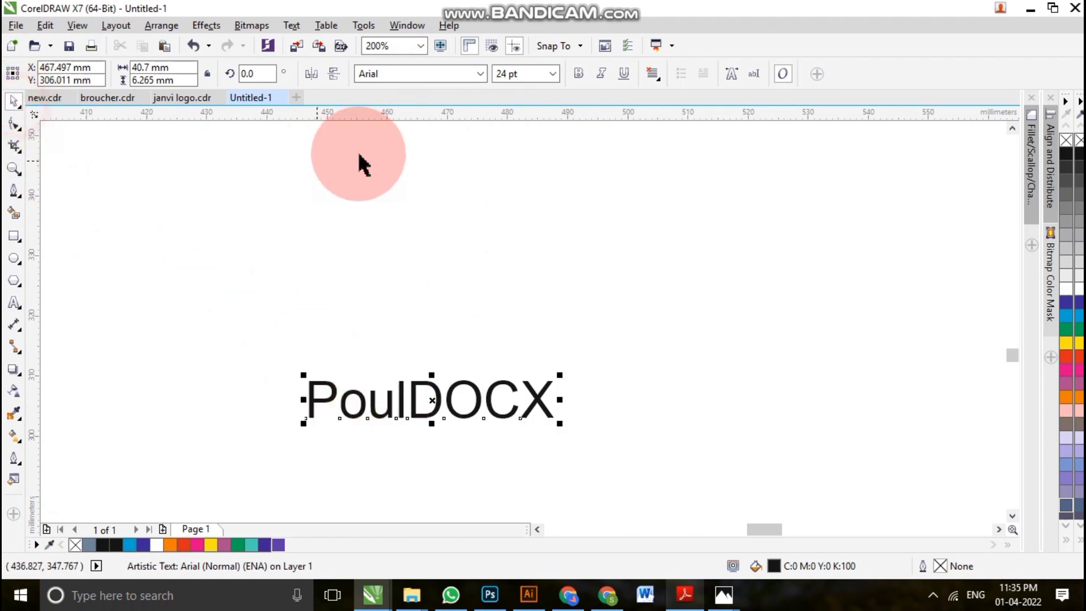
Set the PoulDOCX text's font to Gotham (Medium) and enlarge it proportionally to about 227 pt, about 415 mm wide.
click(480, 73)
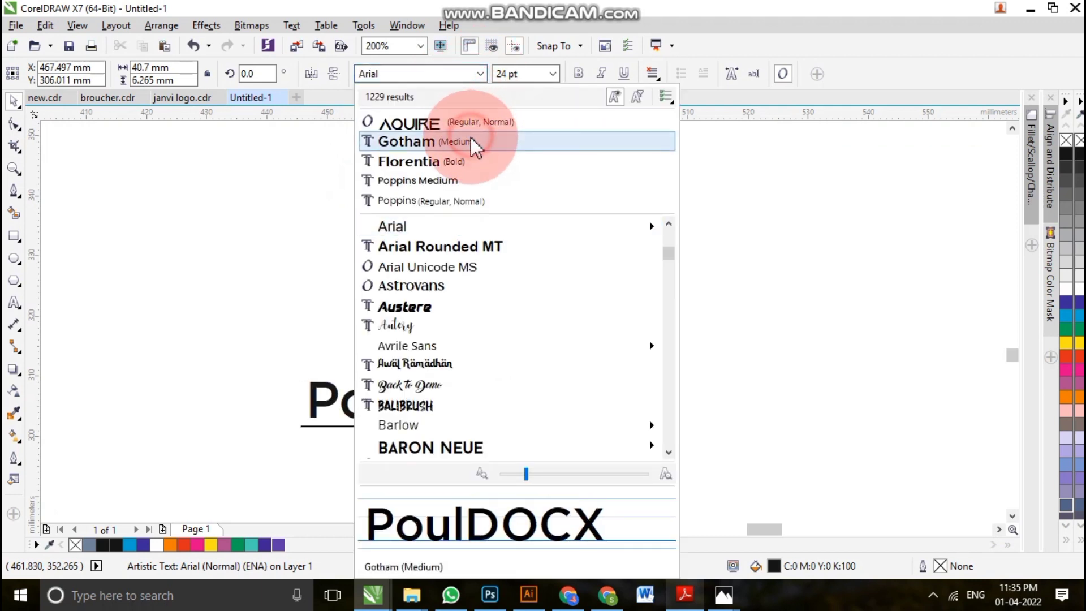
click(470, 140)
scroll(524, 385, down, 2)
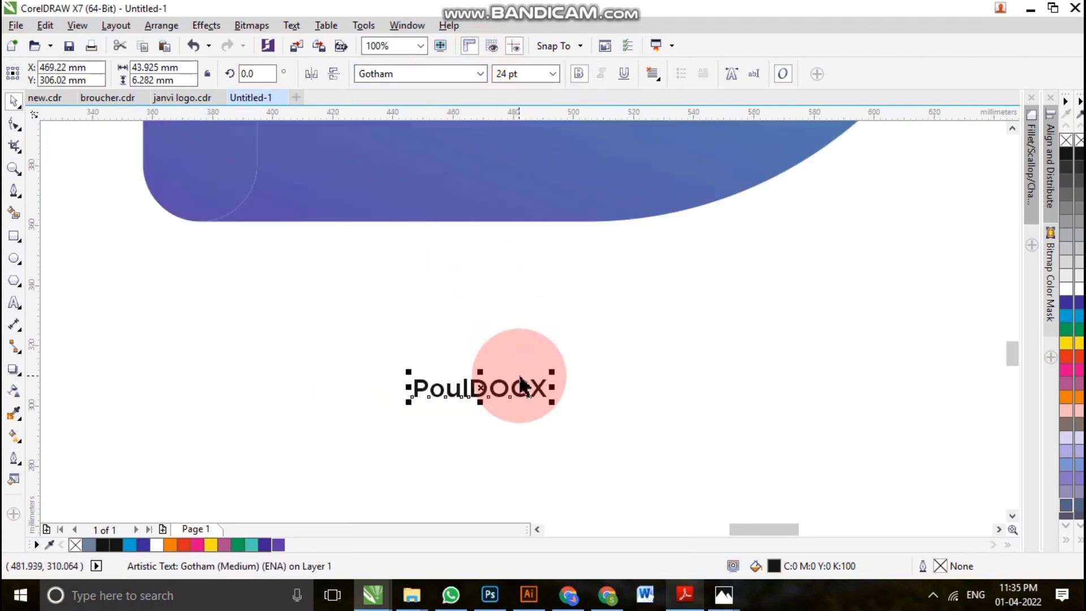
scroll(521, 386, down, 1)
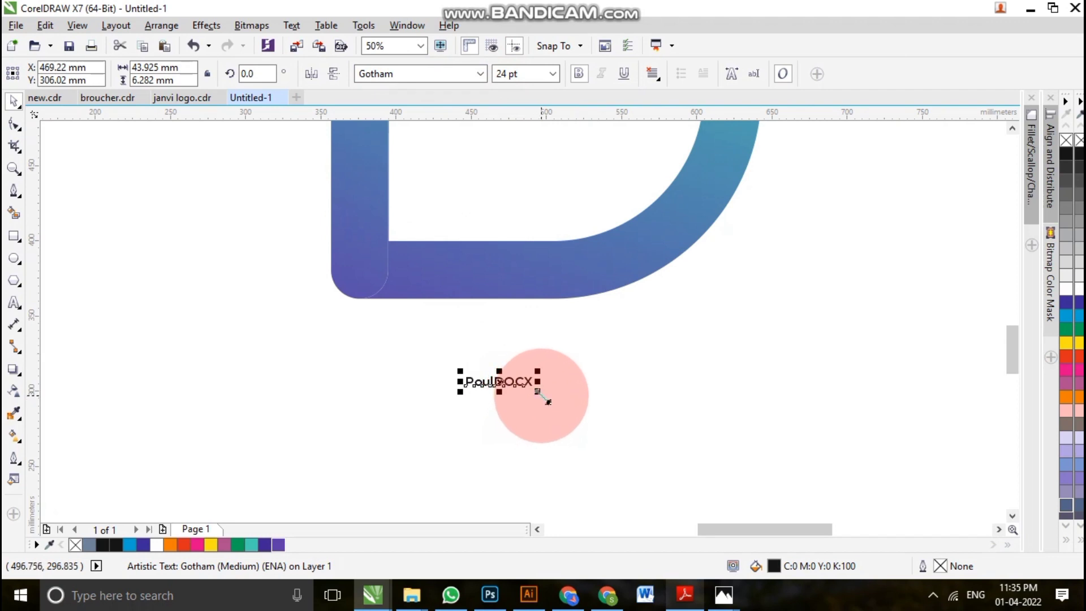
scroll(545, 398, down, 1)
drag(543, 397, 627, 463)
scroll(270, 357, down, 1)
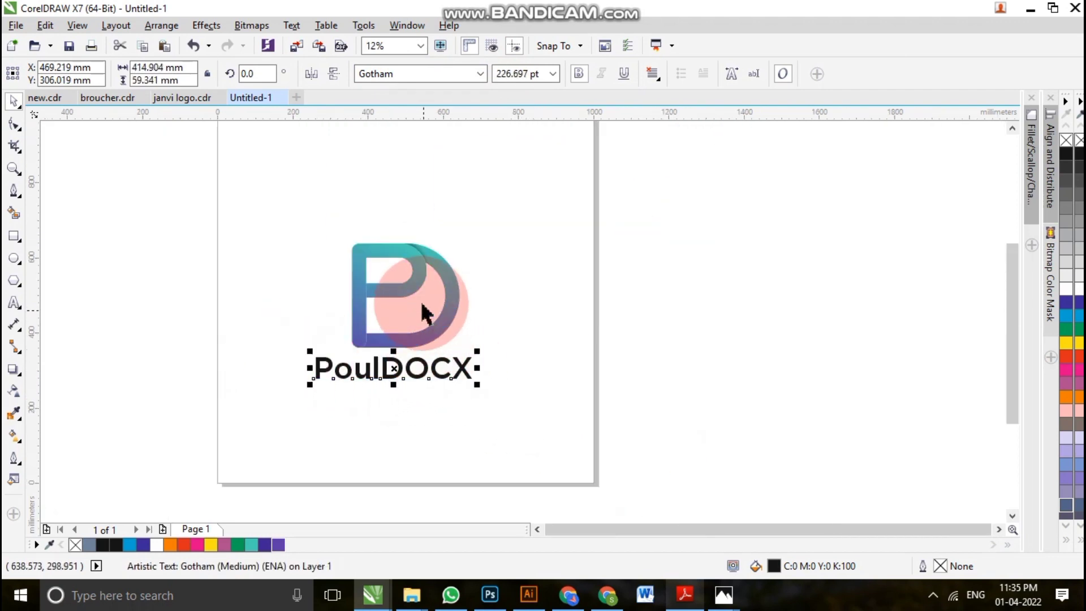
Group the PD mark's shapes and shift the PoulDOCX text slightly lower beneath the mark.
drag(414, 294, 457, 295)
key(ctrl+g)
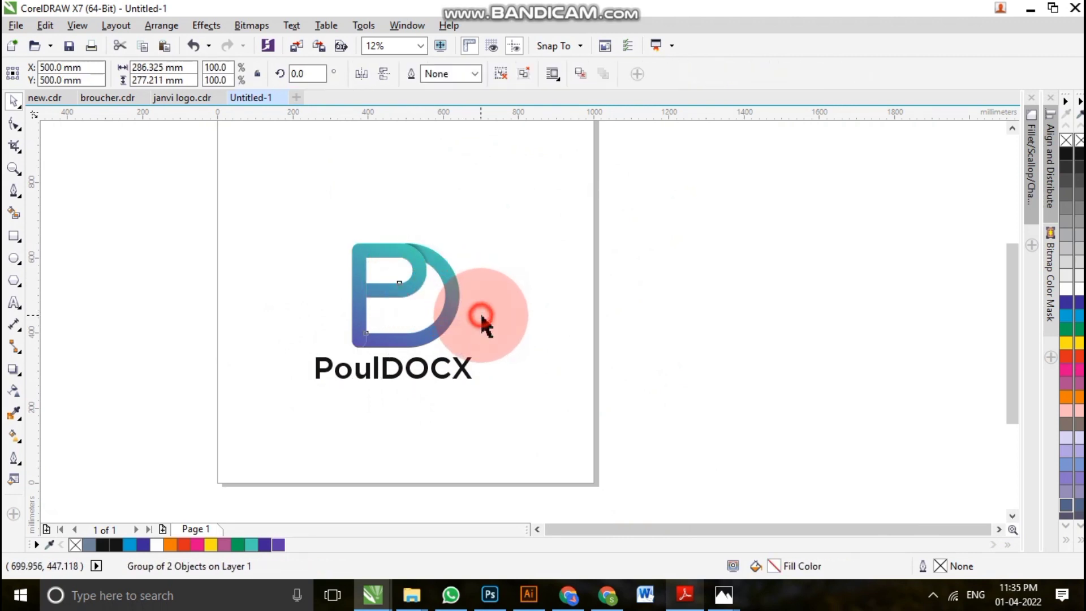
click(480, 314)
click(425, 373)
mouse_move(425, 373)
mouse_down()
mouse_move(507, 376)
mouse_move(569, 315)
mouse_move(484, 315)
mouse_move(585, 307)
mouse_move(408, 377)
mouse_move(425, 378)
mouse_up()
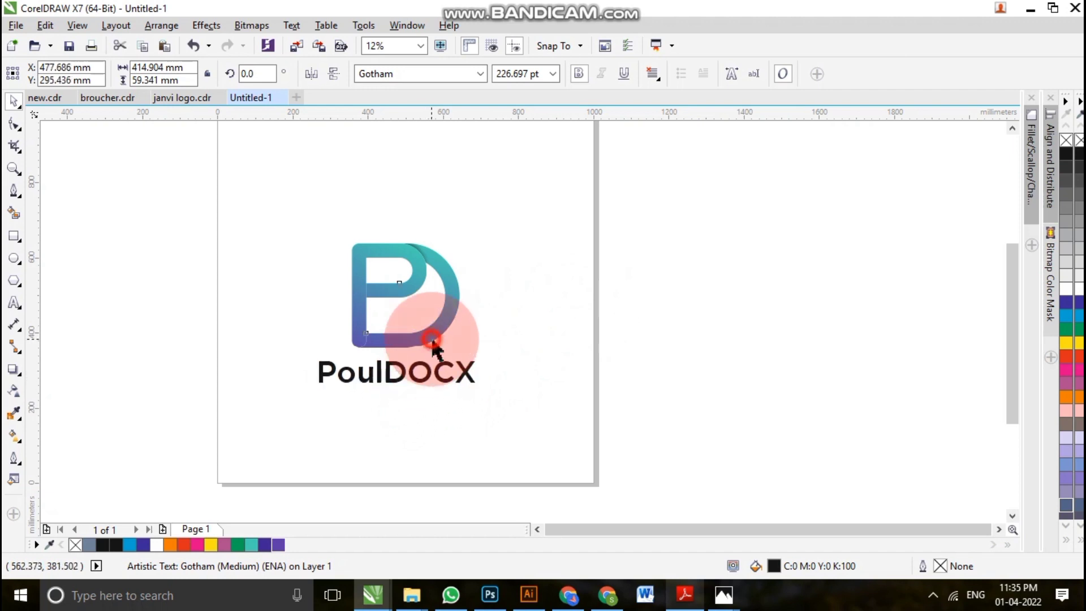
Scale the PD mark down about its centre to about 70.6%, about 202 by 196 mm.
click(456, 276)
scroll(446, 286, up, 2)
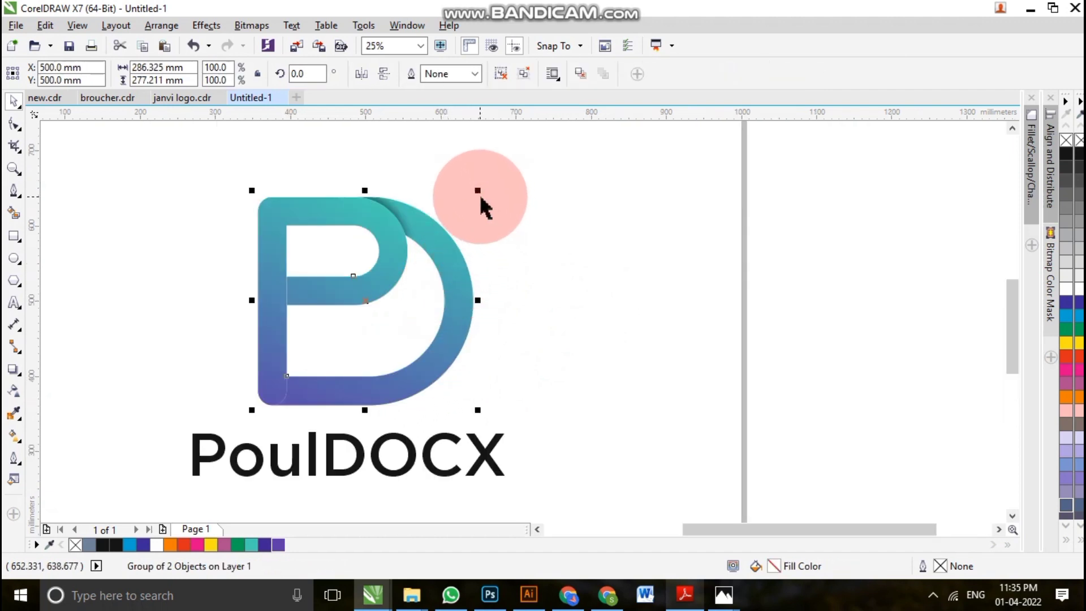
drag(481, 192, 447, 221)
scroll(443, 294, down, 2)
scroll(398, 368, up, 2)
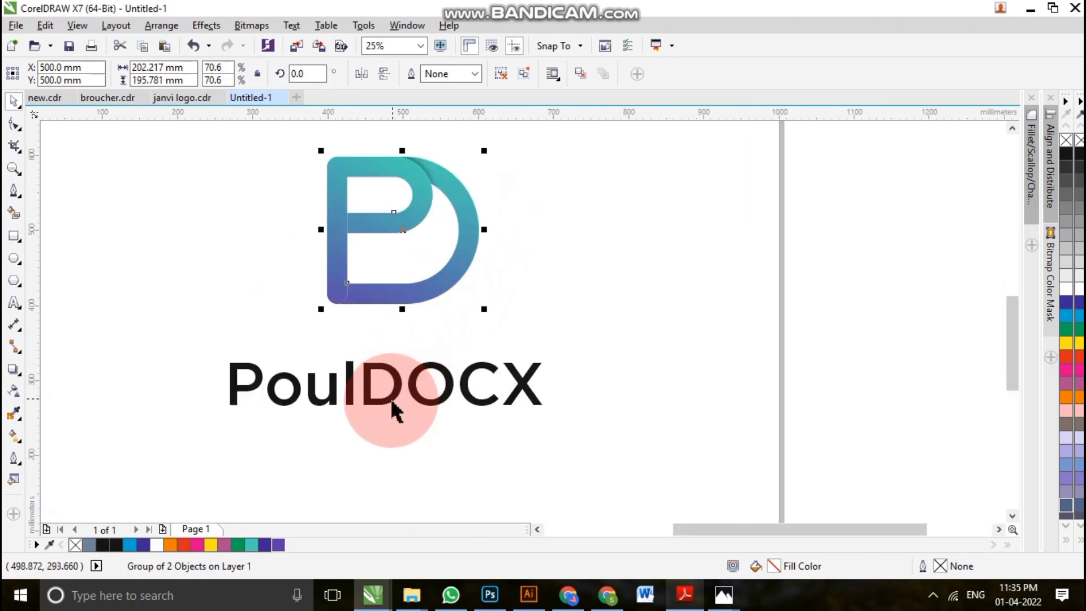
Move the PoulDOCX text straight up so it sits close beneath the reduced PD mark.
drag(395, 412, 389, 358)
scroll(390, 356, down, 2)
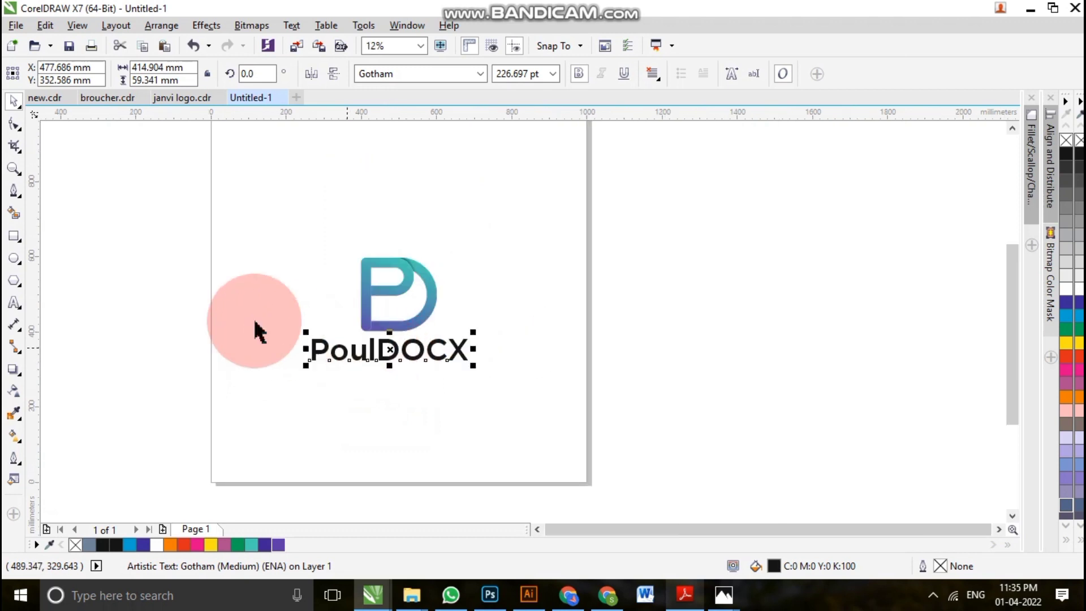
click(255, 325)
scroll(388, 353, up, 2)
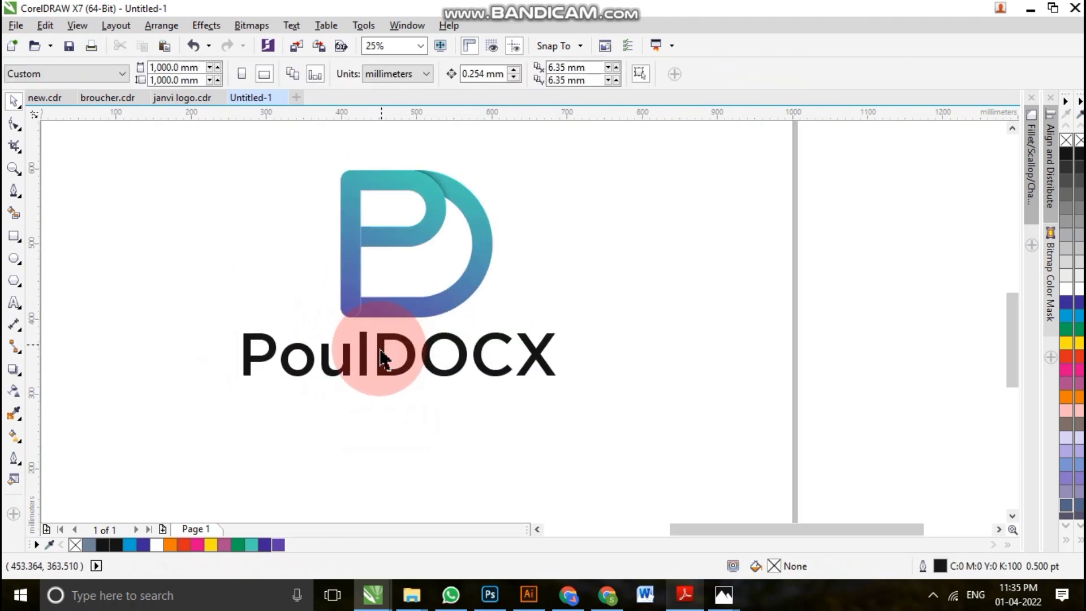
Remove the bold weight from the "DOCX" part of the name.
click(393, 373)
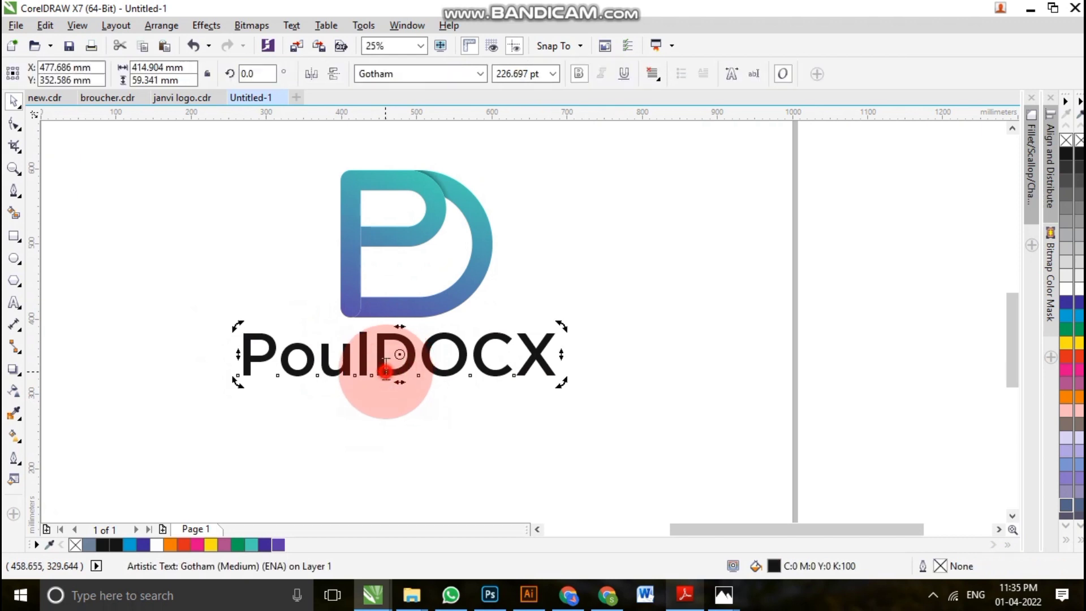
double_click(385, 371)
drag(388, 364, 570, 371)
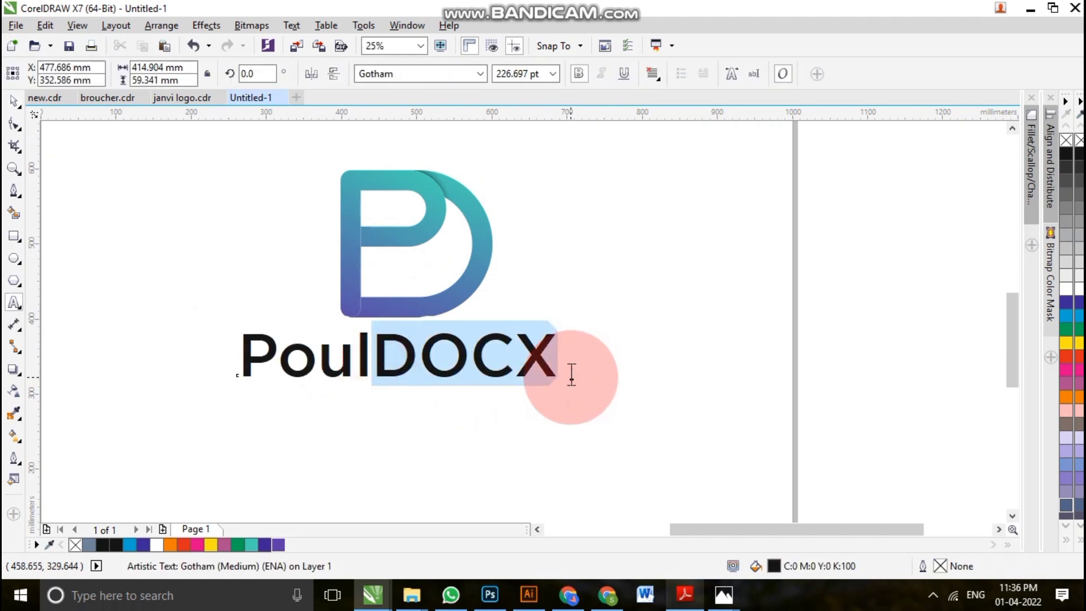
click(580, 74)
click(10, 103)
click(129, 201)
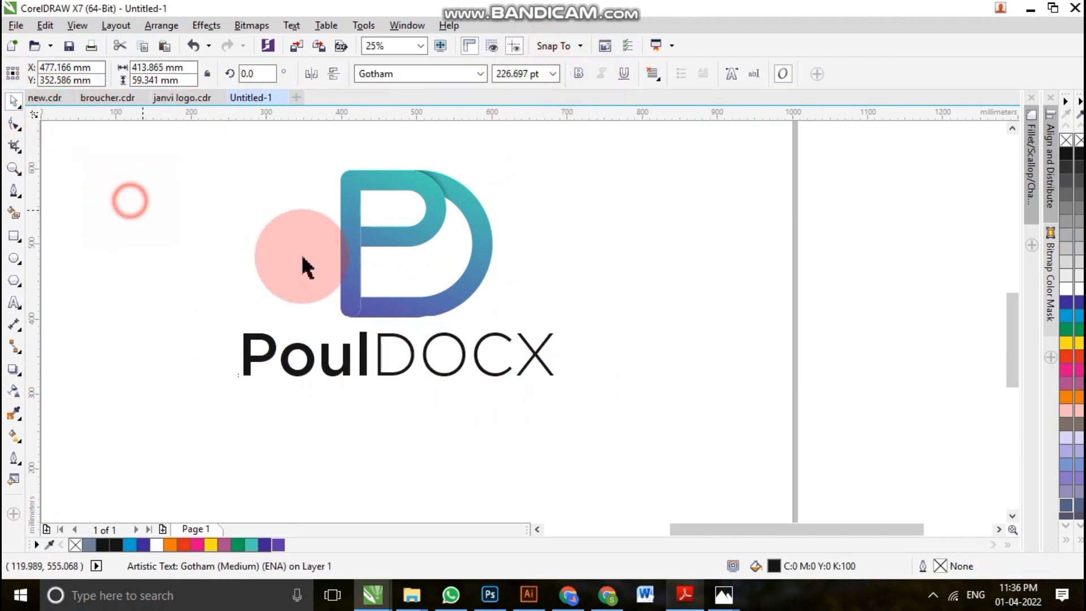
Apply the Gotham (Medium) font style to the "Poul" part of the name.
scroll(439, 307, down, 1)
scroll(386, 322, up, 1)
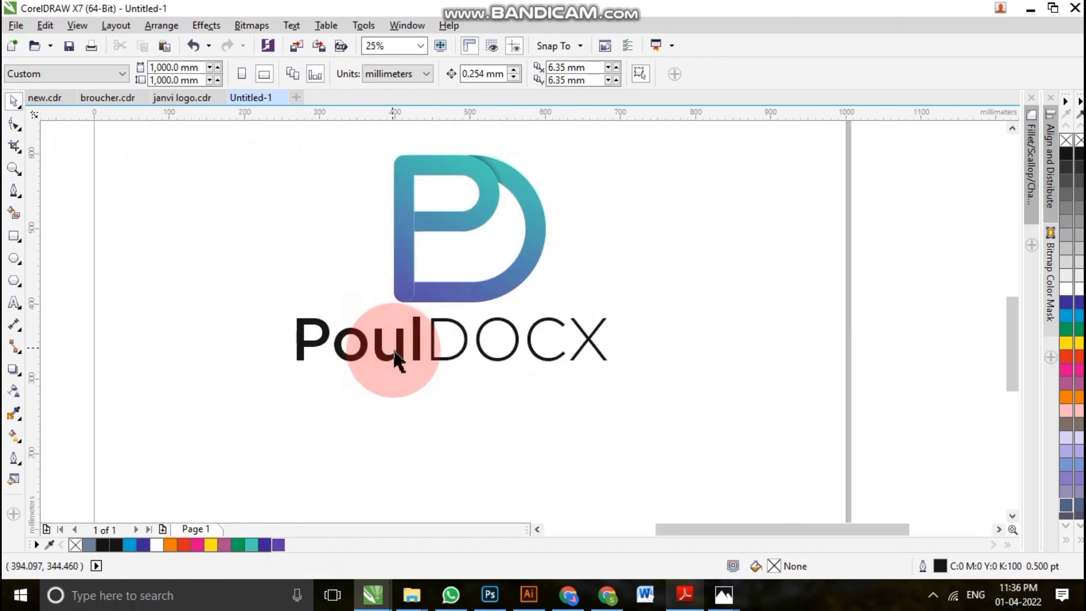
click(421, 350)
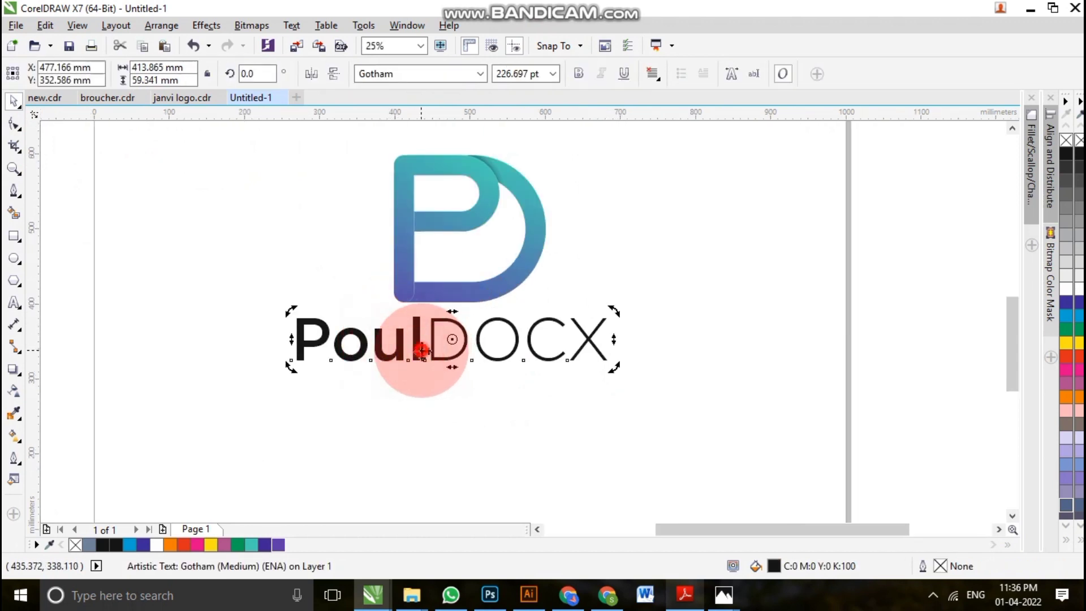
double_click(421, 350)
drag(421, 351, 206, 349)
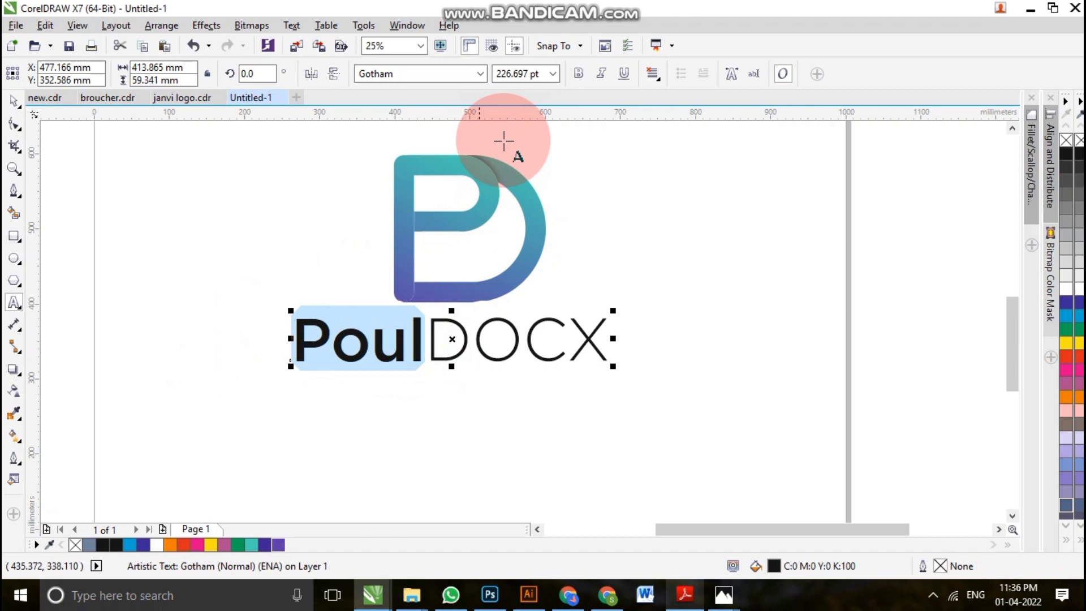
click(479, 74)
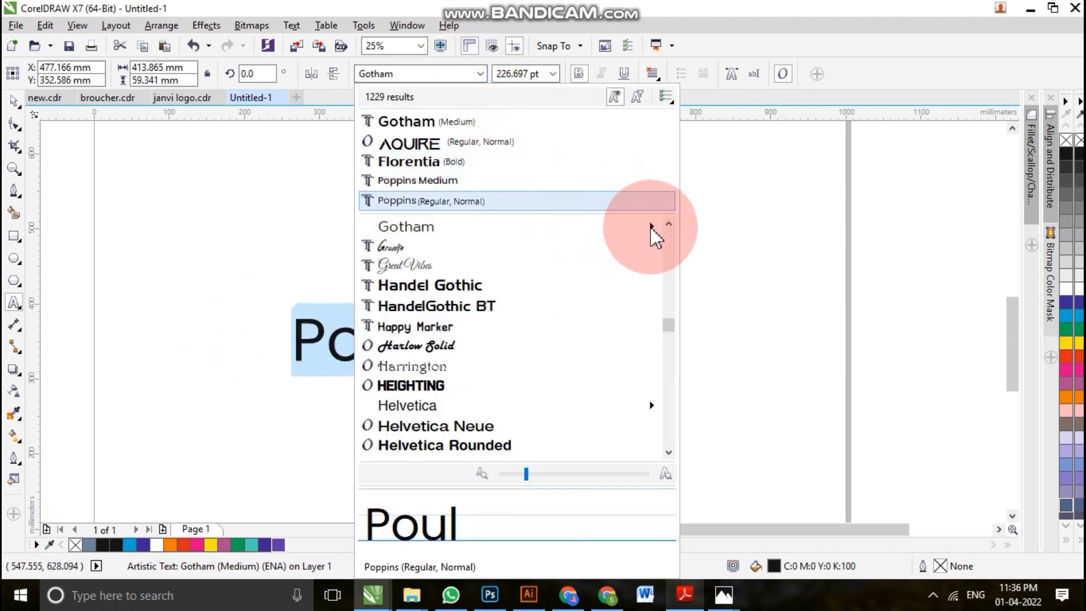
mouse_move(653, 229)
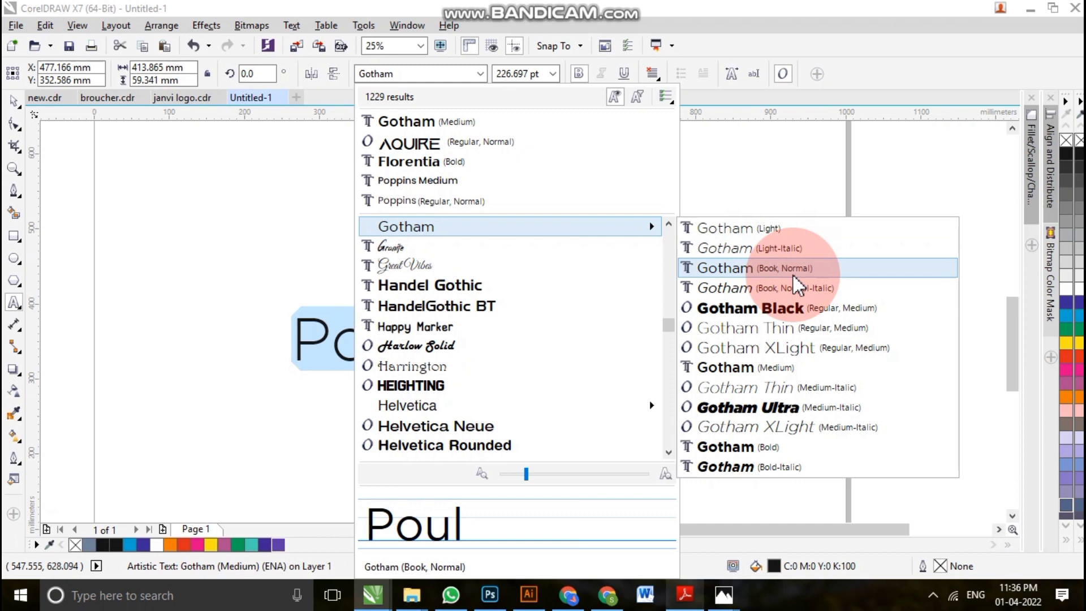
click(785, 371)
click(13, 102)
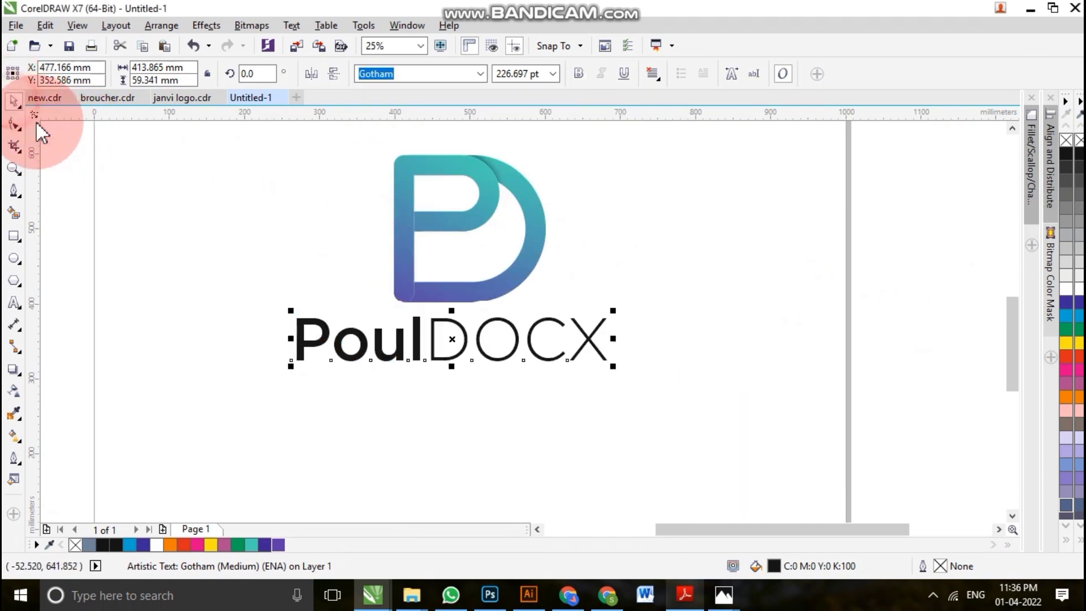
click(175, 220)
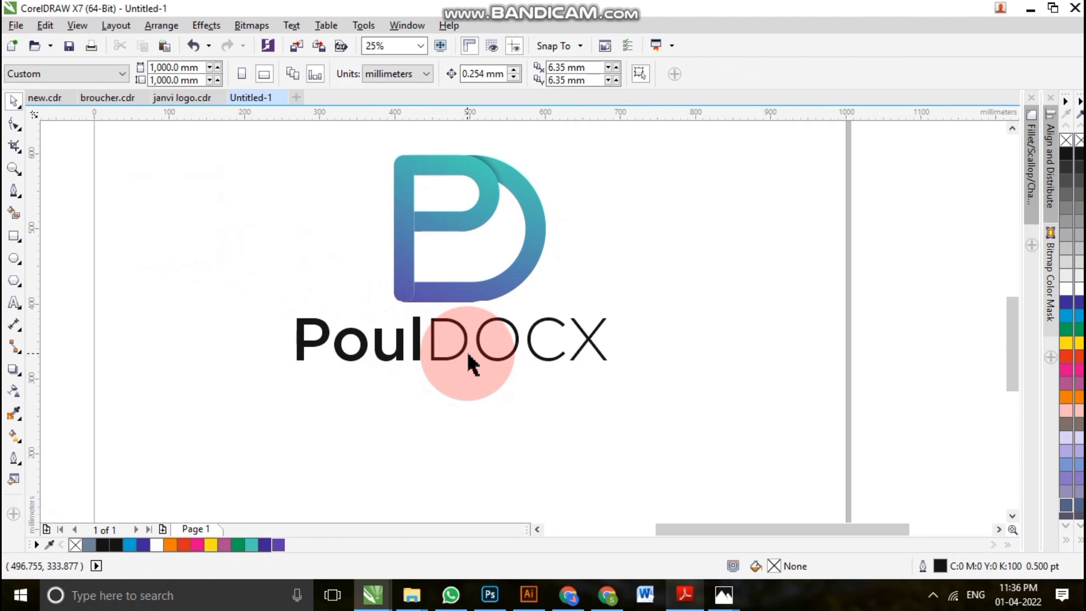
Colour "Poul" with the logo's teal and "DOCX" with its purple from the document colours.
double_click(422, 339)
drag(421, 340, 249, 531)
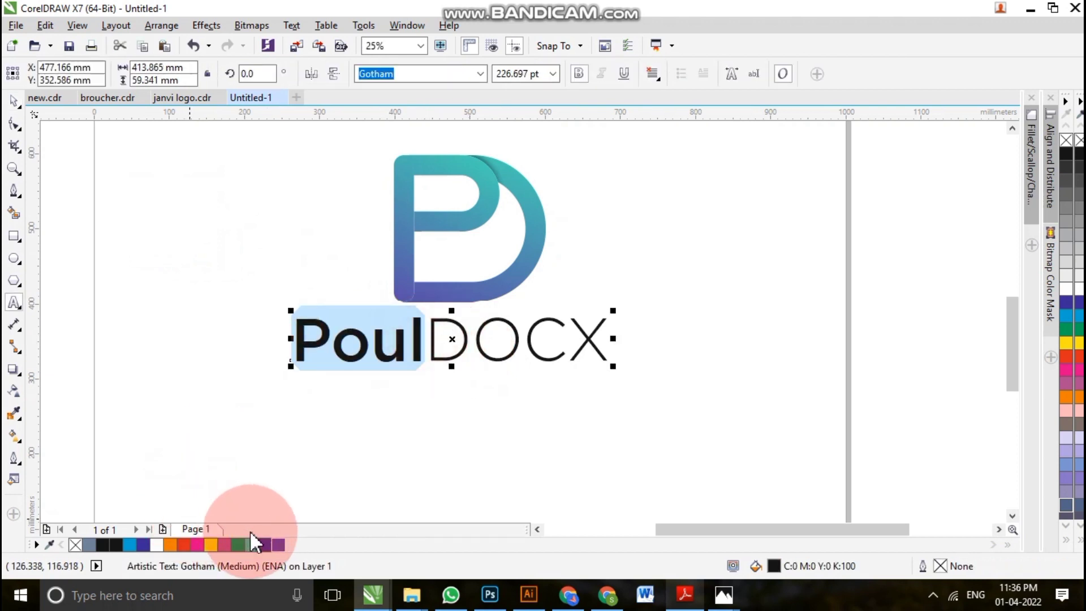
click(253, 544)
drag(432, 359, 684, 346)
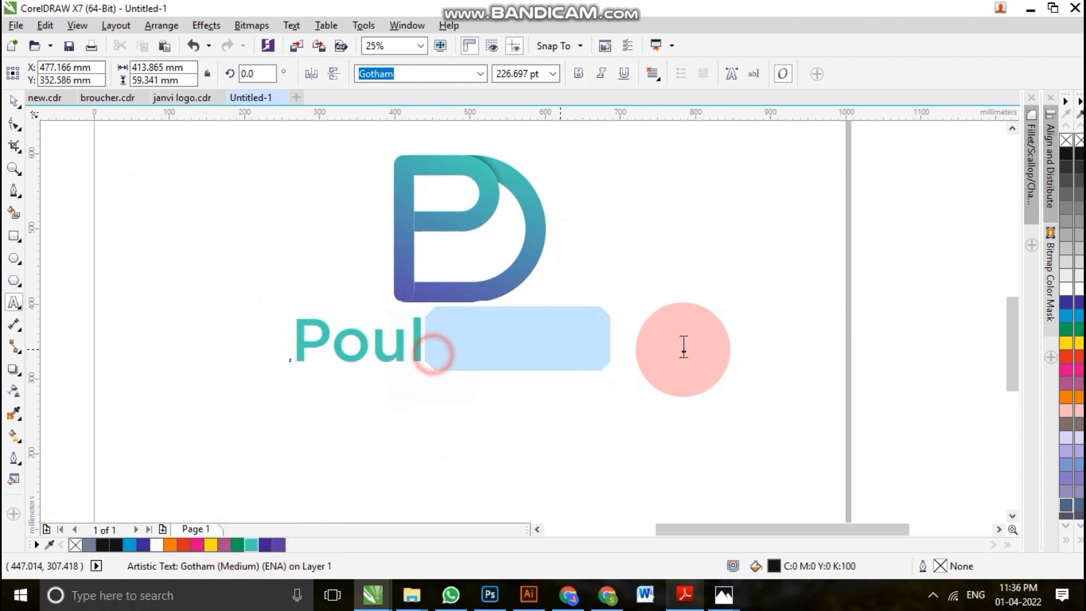
click(279, 545)
click(14, 100)
click(154, 231)
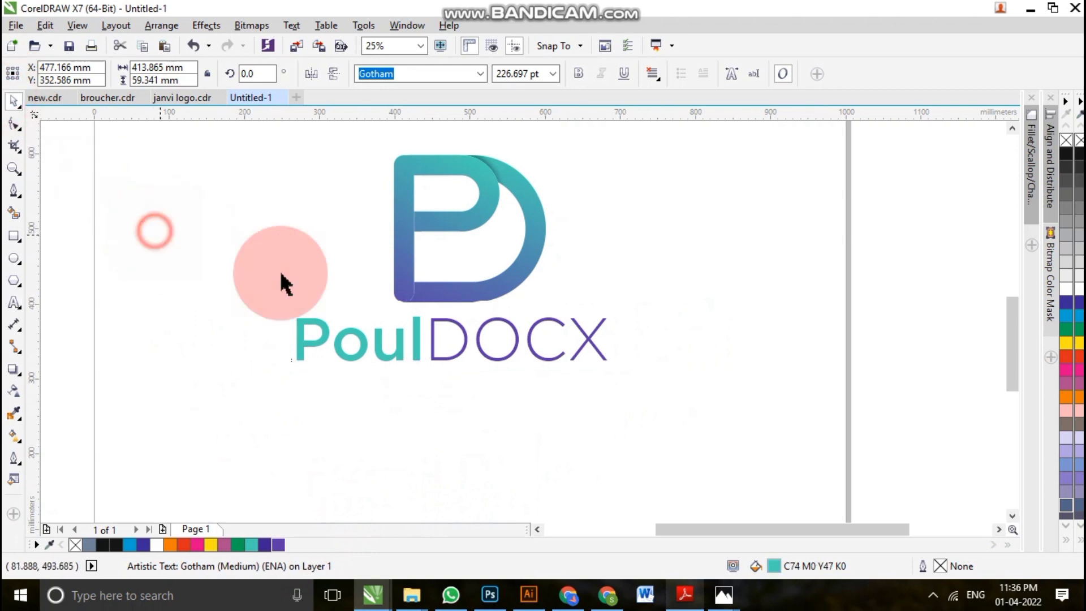
scroll(443, 375, down, 1)
scroll(368, 314, up, 1)
scroll(356, 305, down, 1)
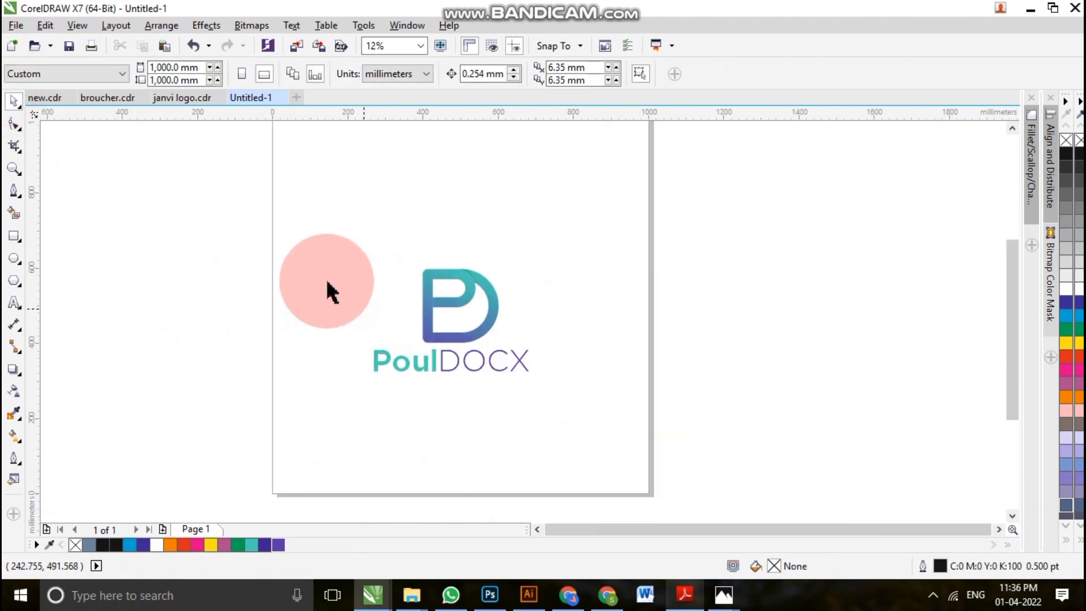
drag(274, 228, 642, 467)
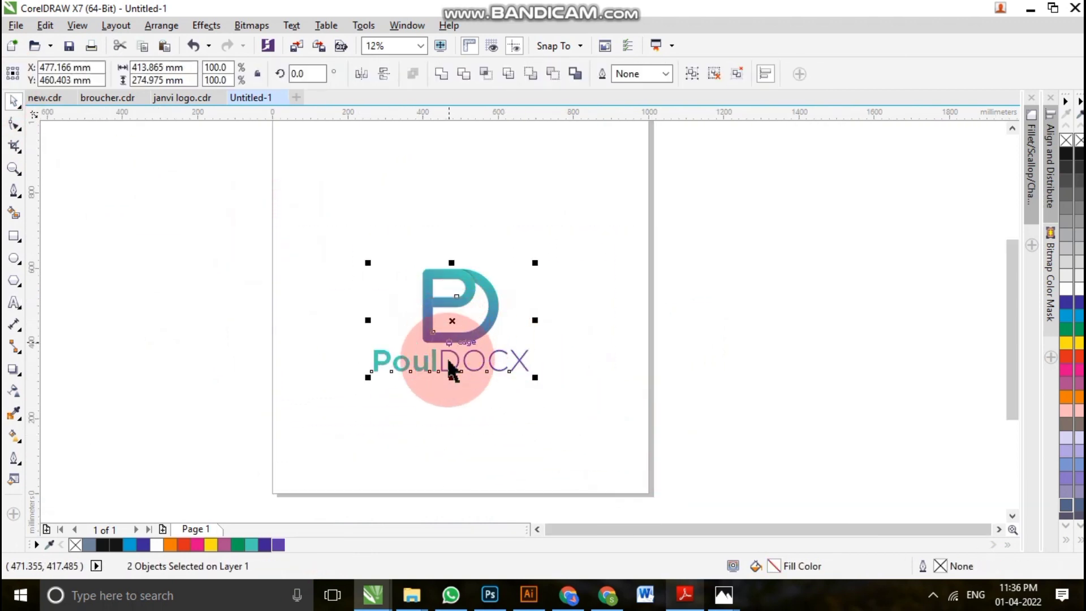
click(443, 403)
Move the PoulDOCX text slightly down, by about 10.6 mm, to widen the gap below the PD mark.
scroll(456, 377, up, 1)
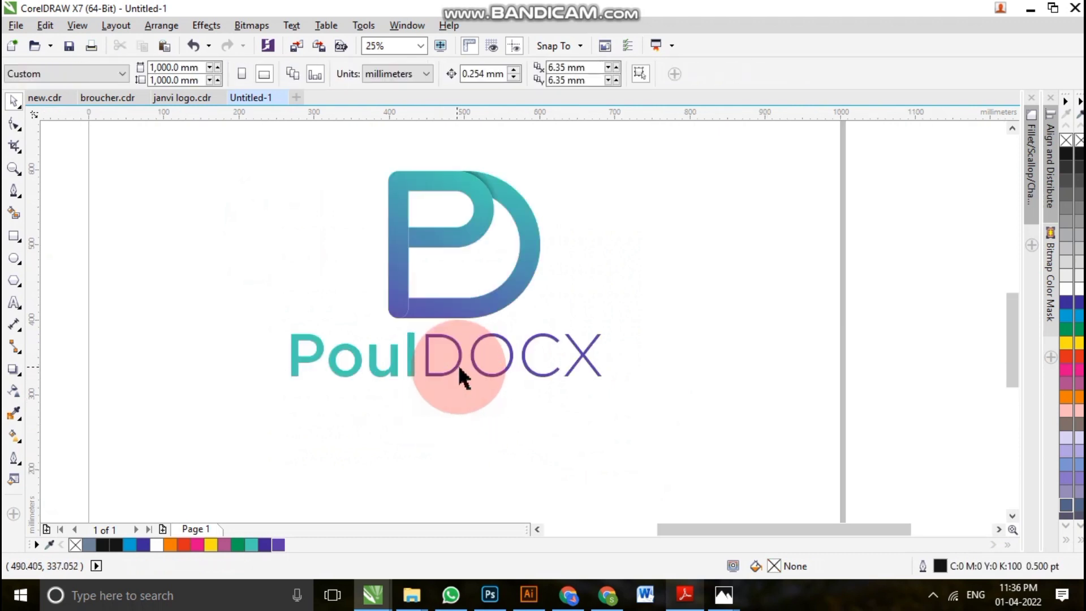
click(501, 371)
drag(505, 369, 503, 377)
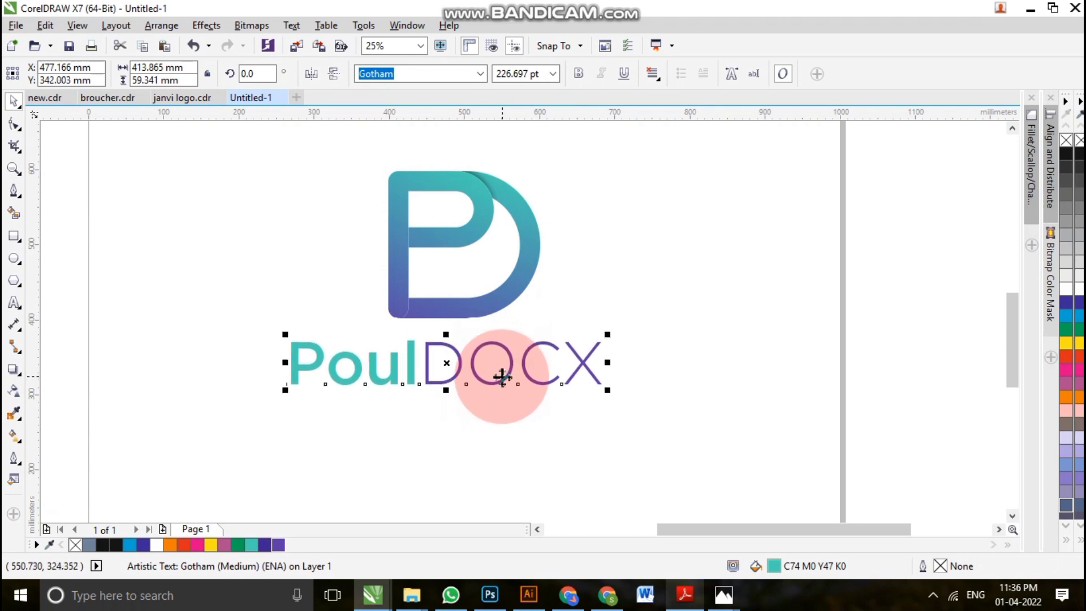
scroll(501, 378, down, 1)
click(274, 310)
scroll(512, 371, up, 1)
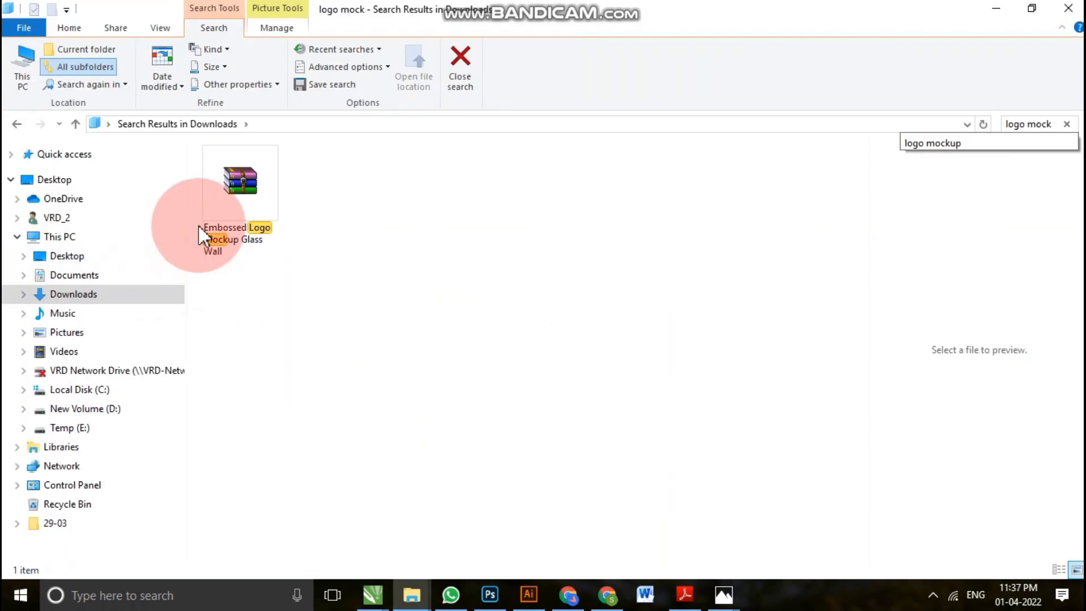
Open the Embossed Logo Mockup Glass Wall archive's PSD file in Photoshop and open its "Logo here" smart object.
double_click(244, 205)
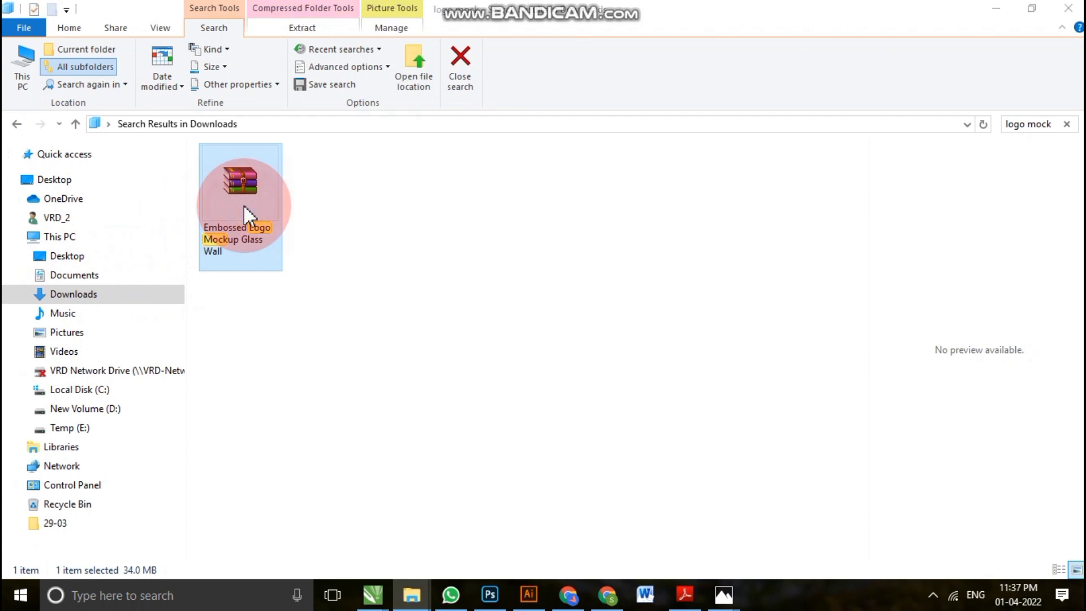
double_click(141, 240)
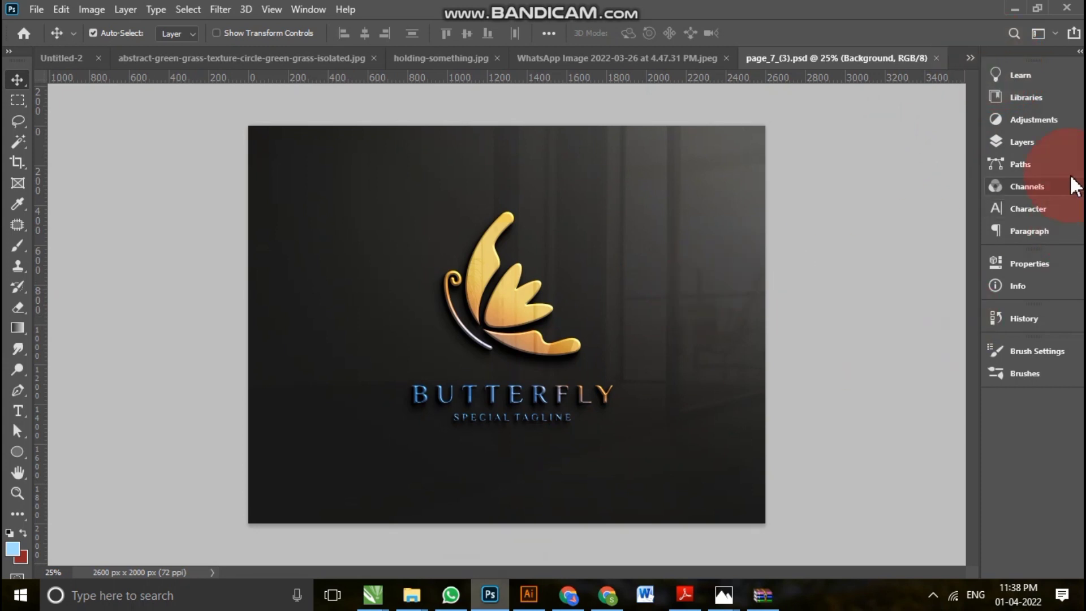
click(1021, 142)
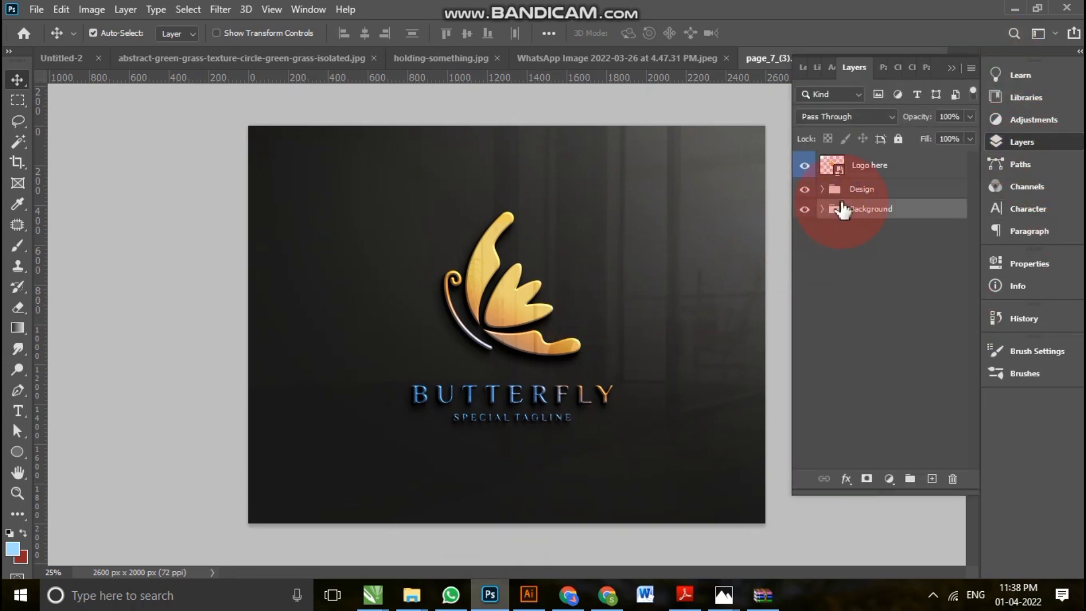
double_click(839, 170)
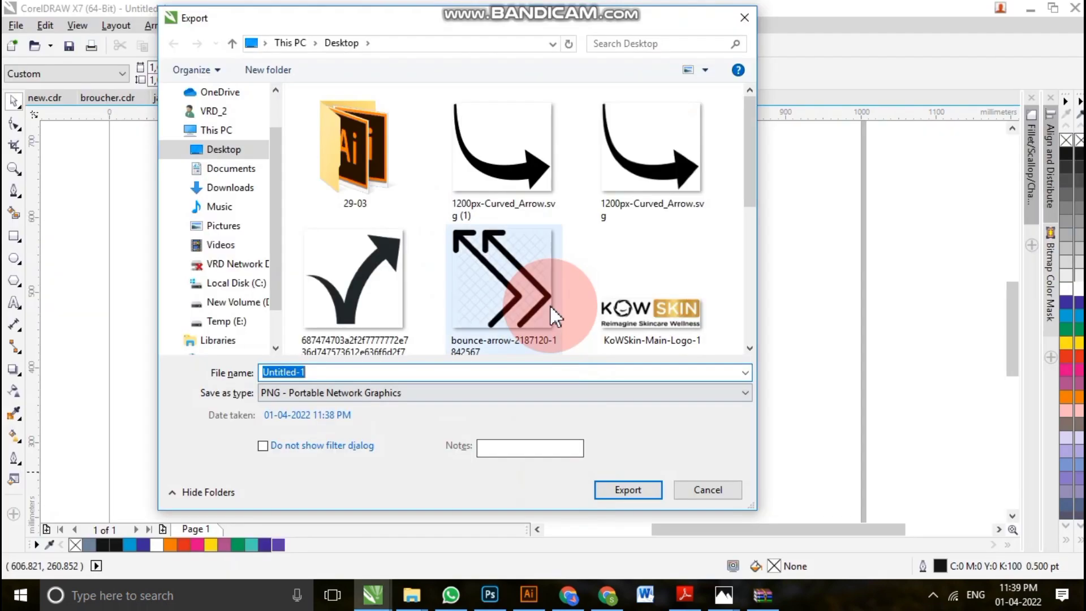
Place the exported Untitled-1 PNG logo from the Desktop into Photoshop's open smart object and enlarge it to about 1621 × 1240 px.
scroll(551, 307, down, 2)
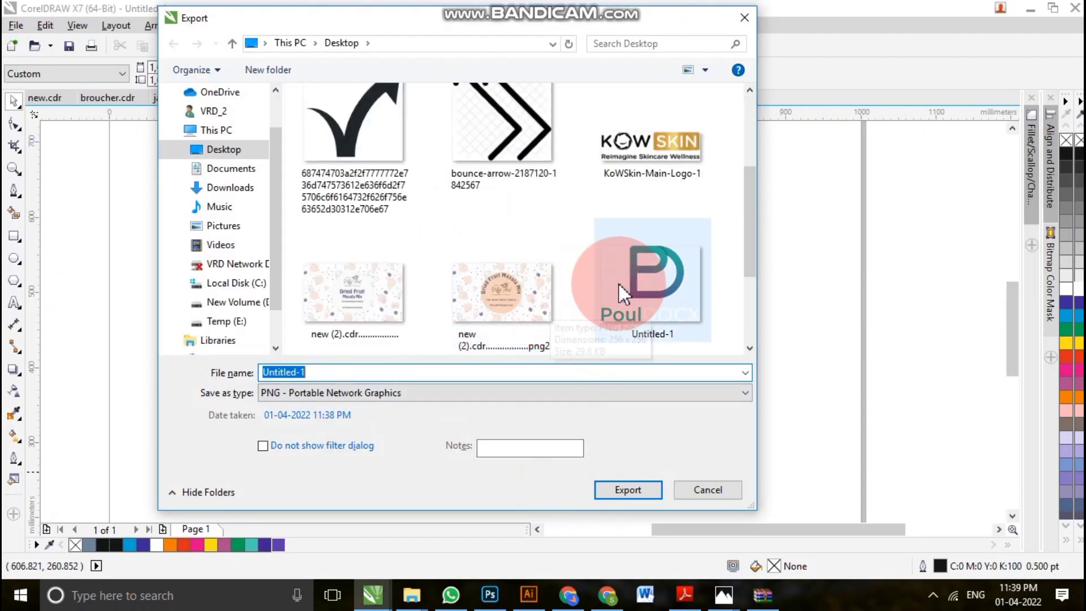
drag(618, 284, 561, 317)
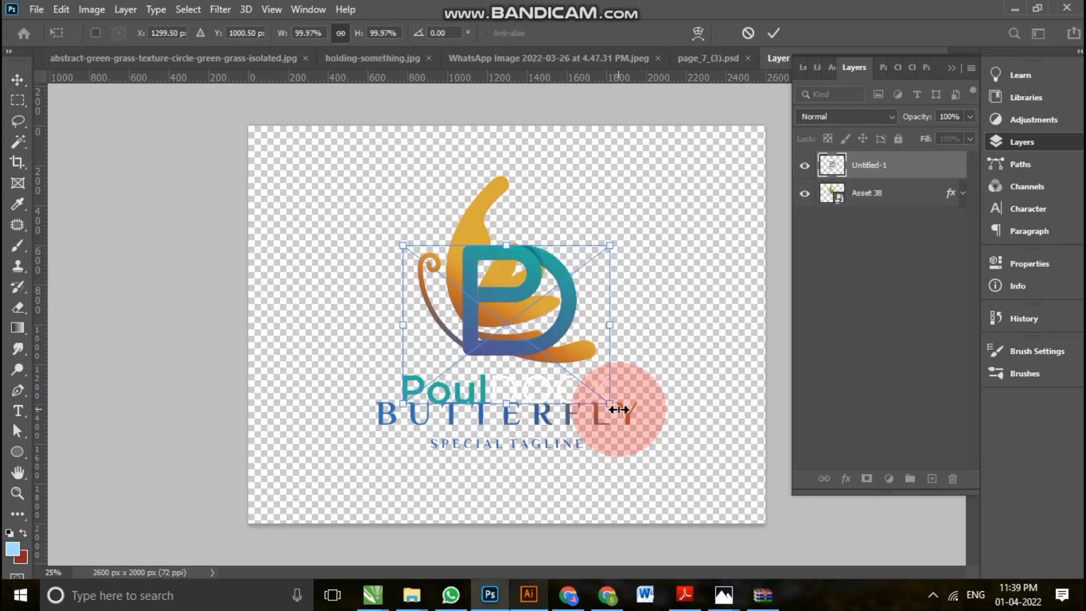
drag(615, 406, 659, 448)
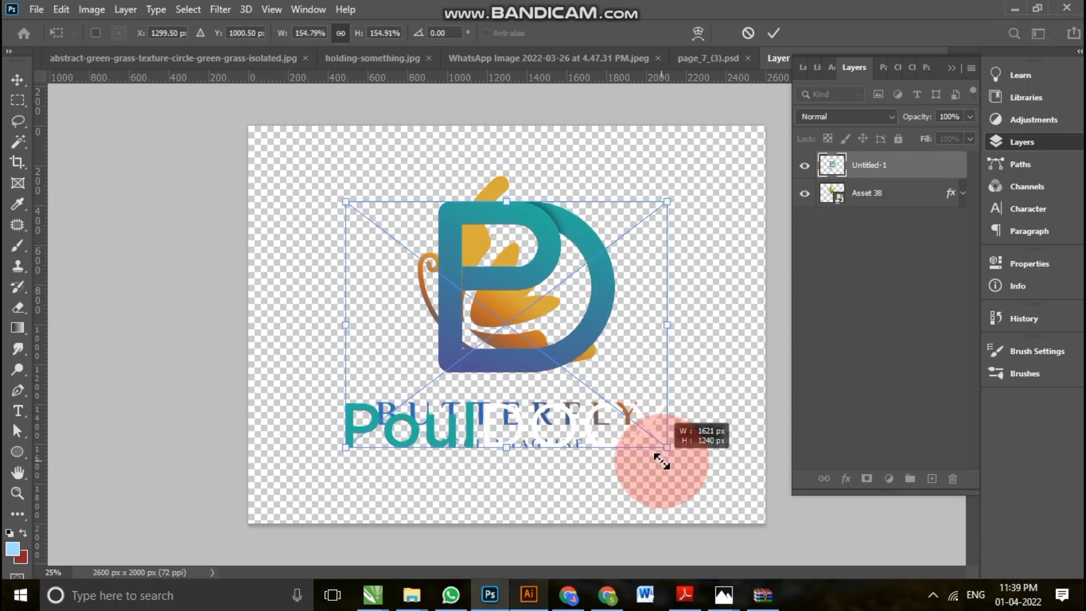
click(774, 33)
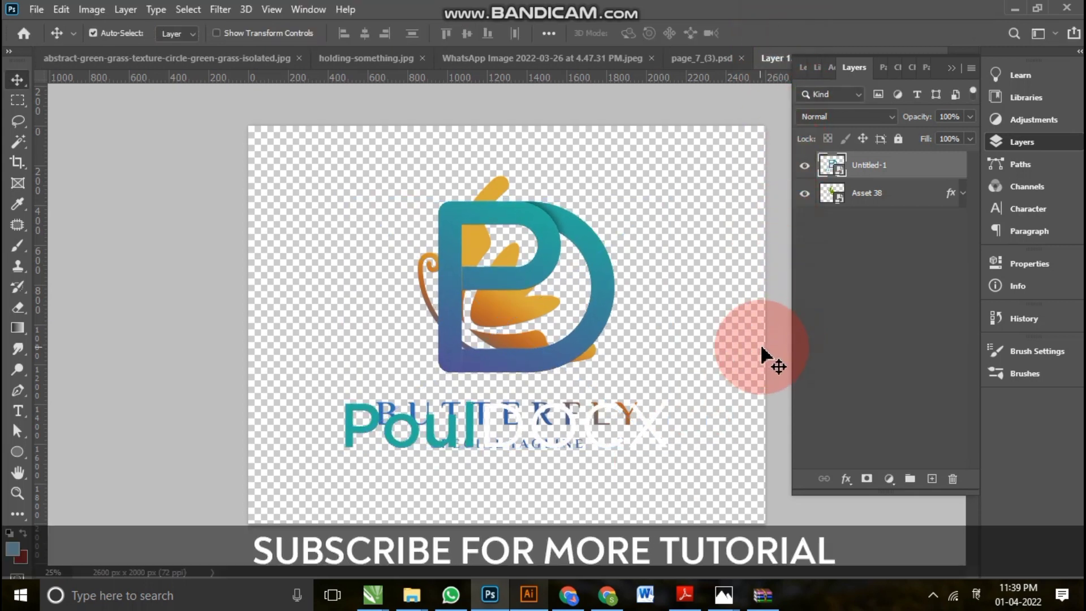
Hide the Asset 38 butterfly layer and update the page_7_(3).psd mockup with the saved smart object, checking the embossed logo up close.
click(806, 195)
click(710, 61)
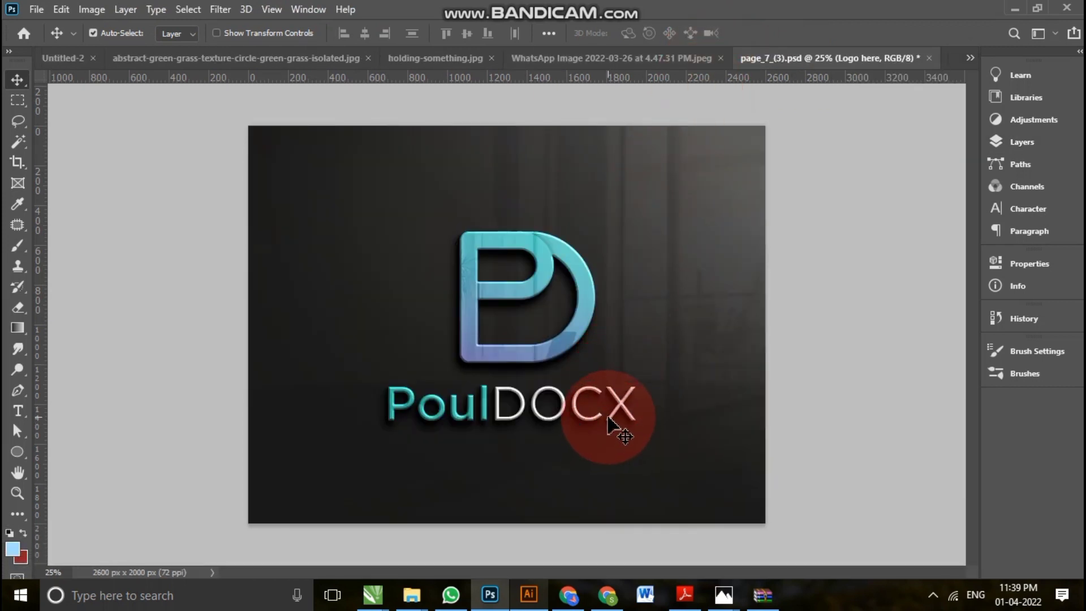
scroll(608, 417, up, 6)
scroll(608, 417, down, 6)
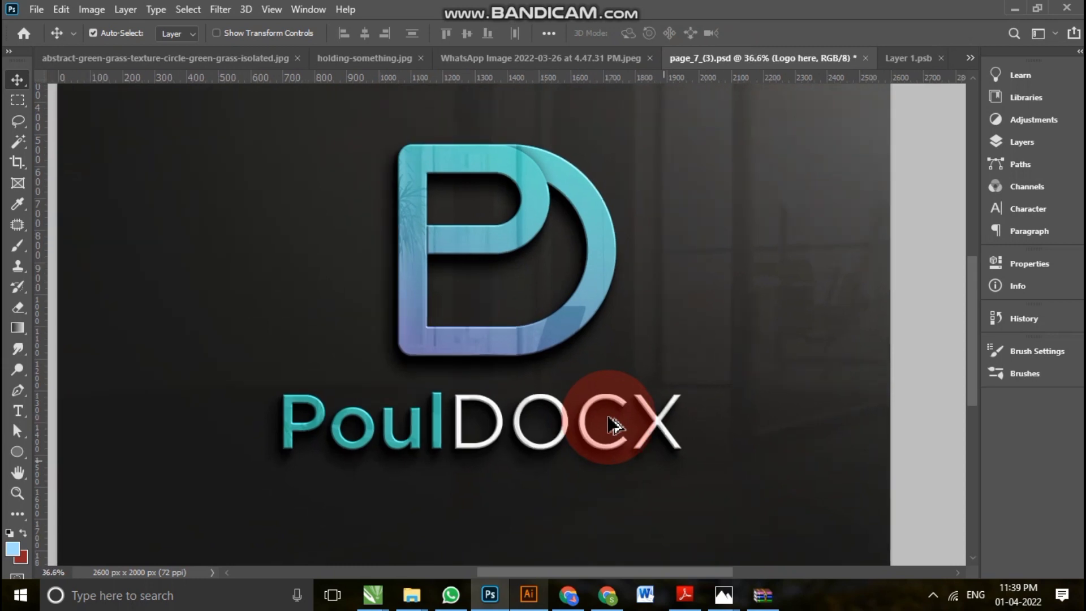